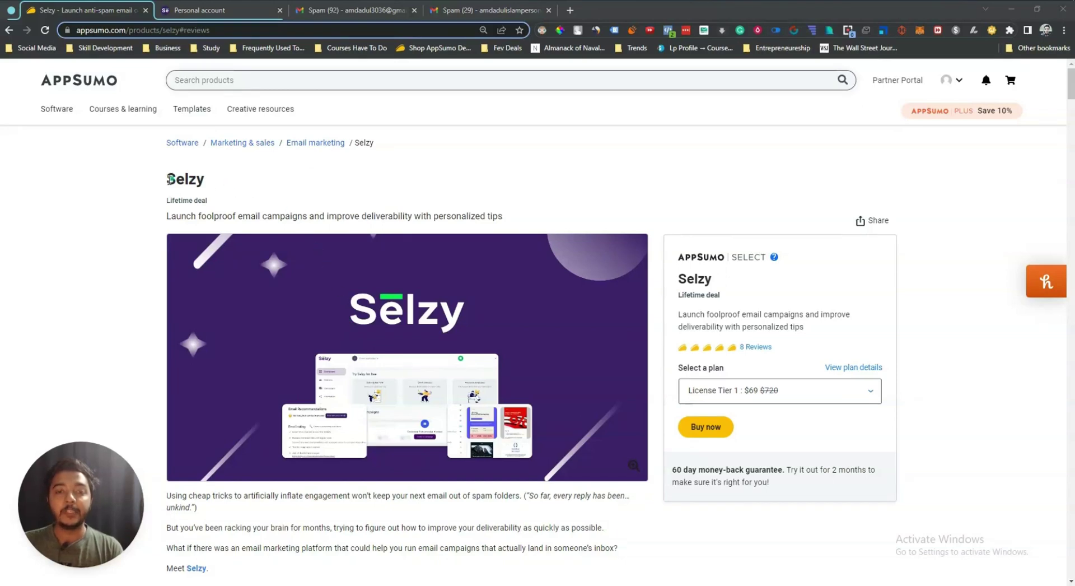
Step: Highlight the Selzy heading and the 'improve deliverability' tagline on the AppSumo deal page
{"action": "left_click_drag", "start_coordinate": [169, 179], "coordinate": [209, 187]}
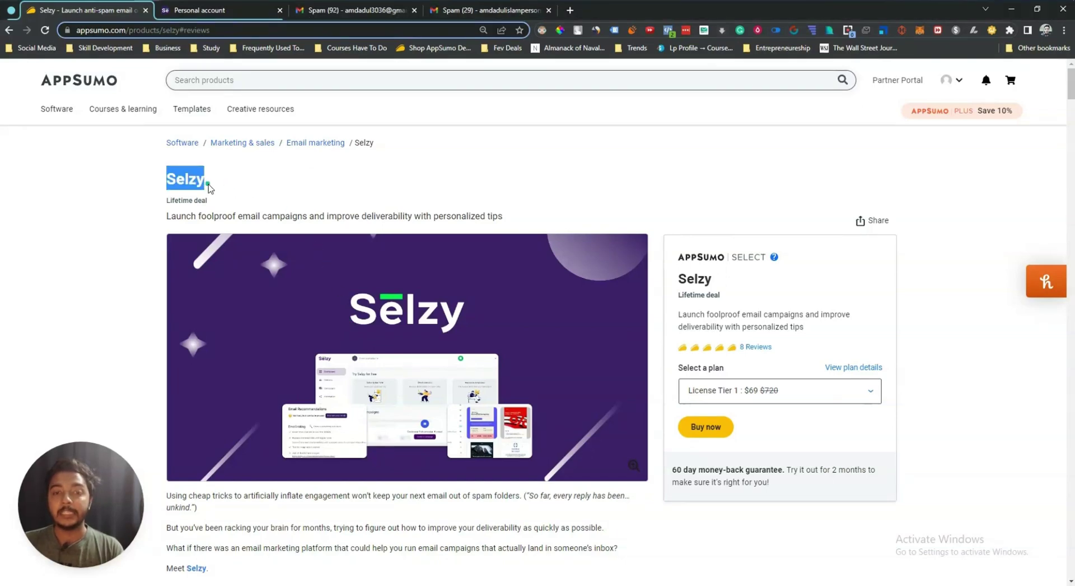
{"action": "left_click", "coordinate": [208, 188]}
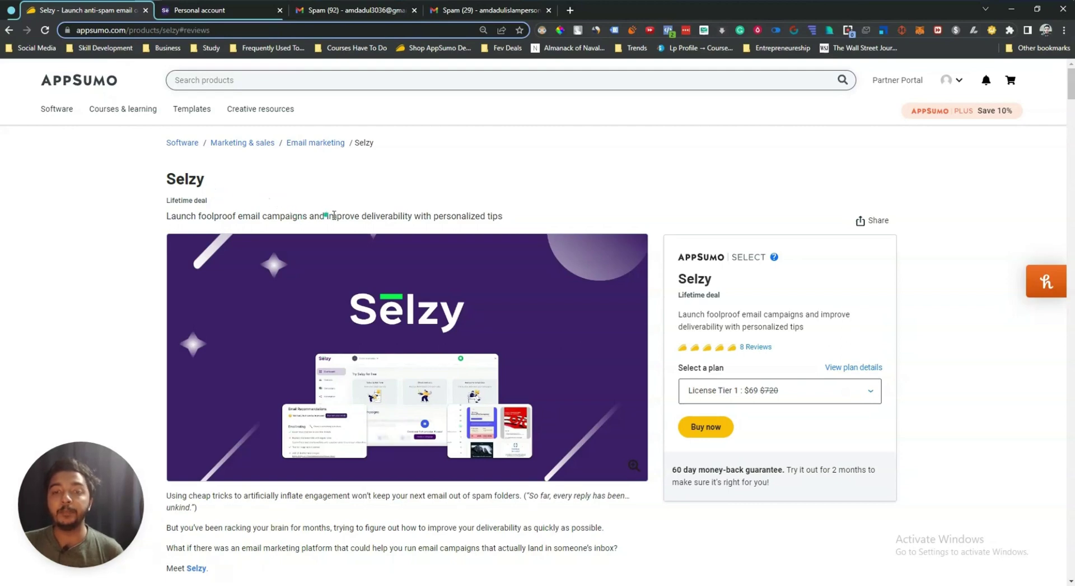
{"action": "left_click_drag", "start_coordinate": [335, 215], "coordinate": [411, 217]}
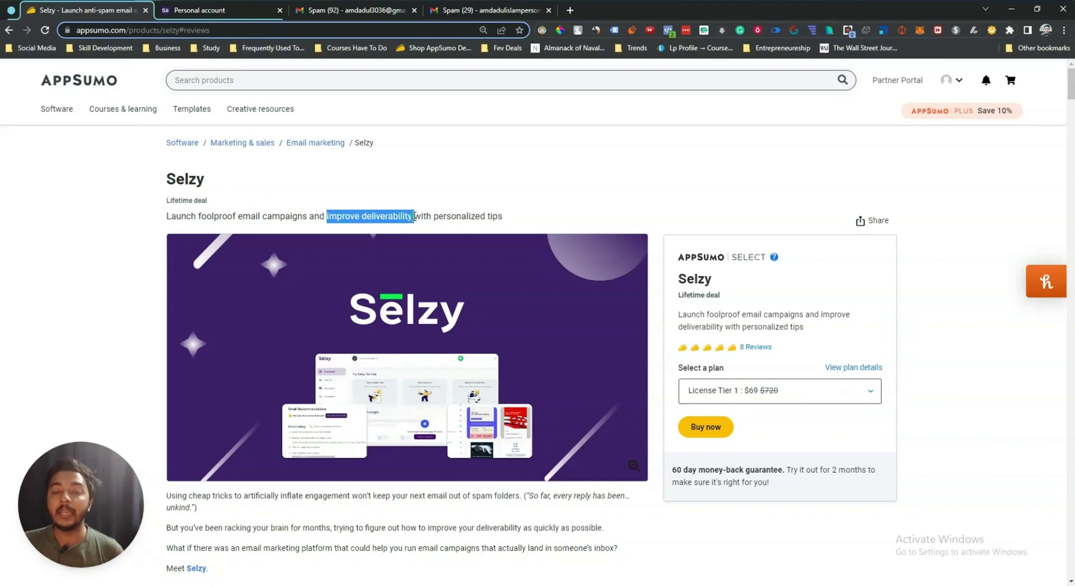
{"action": "scroll", "coordinate": [269, 204], "scroll_direction": "down", "scroll_amount": 5}
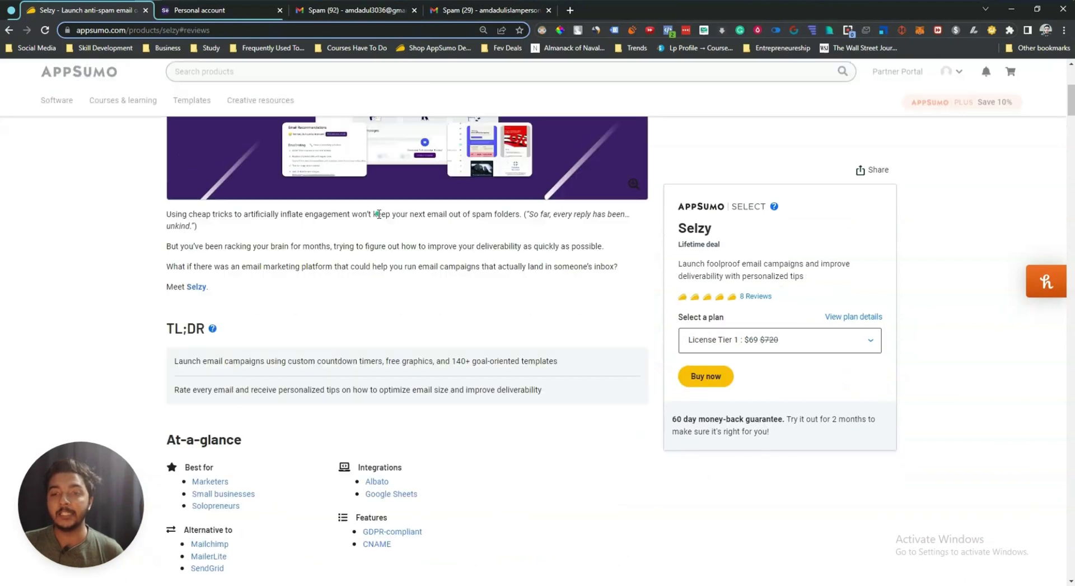
Step: Compare the License Tier cards in Plans & features: Tier 1's 7,500 contacts and unlimited bulk emails, and the Tier 4 options
{"action": "left_click", "coordinate": [271, 78]}
{"action": "scroll", "coordinate": [289, 140], "scroll_direction": "down", "scroll_amount": 5}
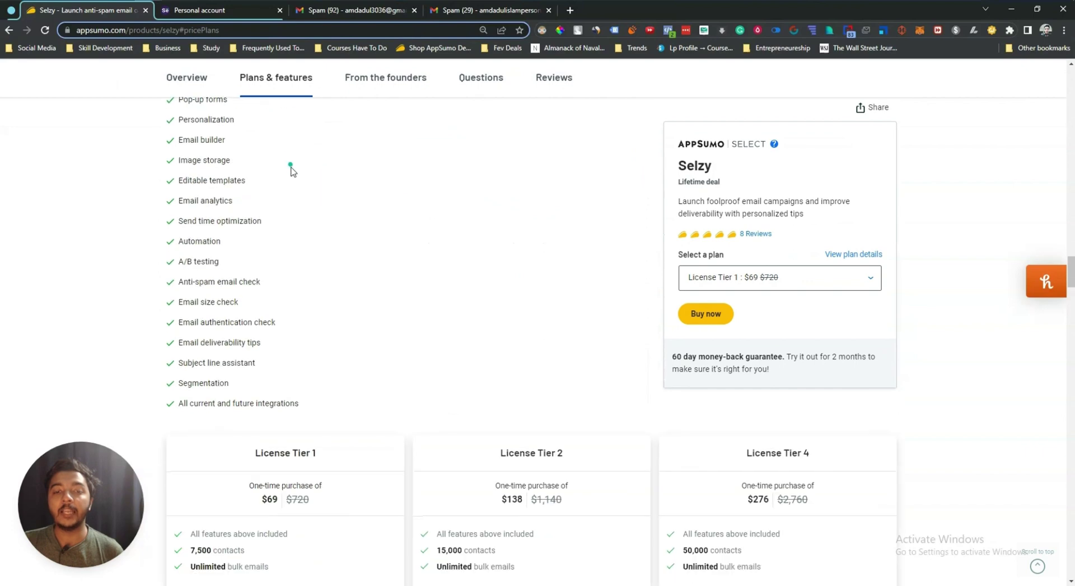
{"action": "left_click", "coordinate": [730, 381]}
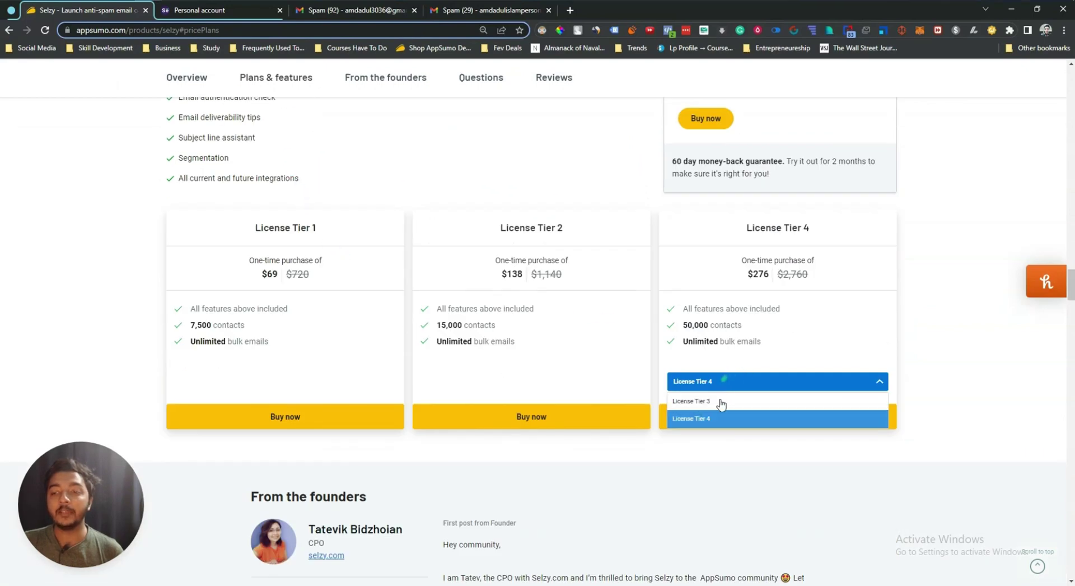
{"action": "left_click", "coordinate": [268, 321]}
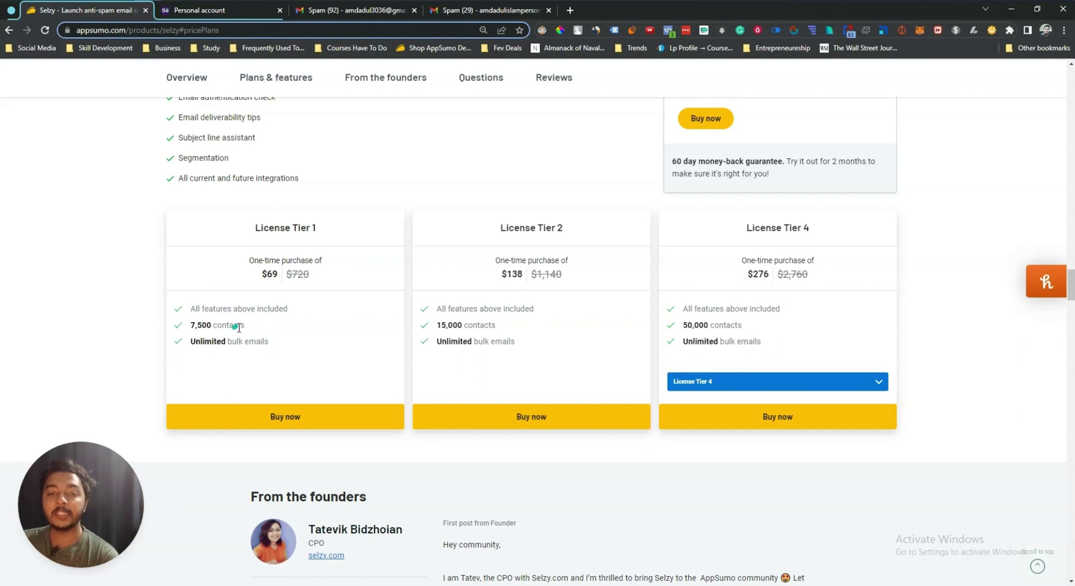
{"action": "left_click_drag", "start_coordinate": [191, 329], "coordinate": [248, 329]}
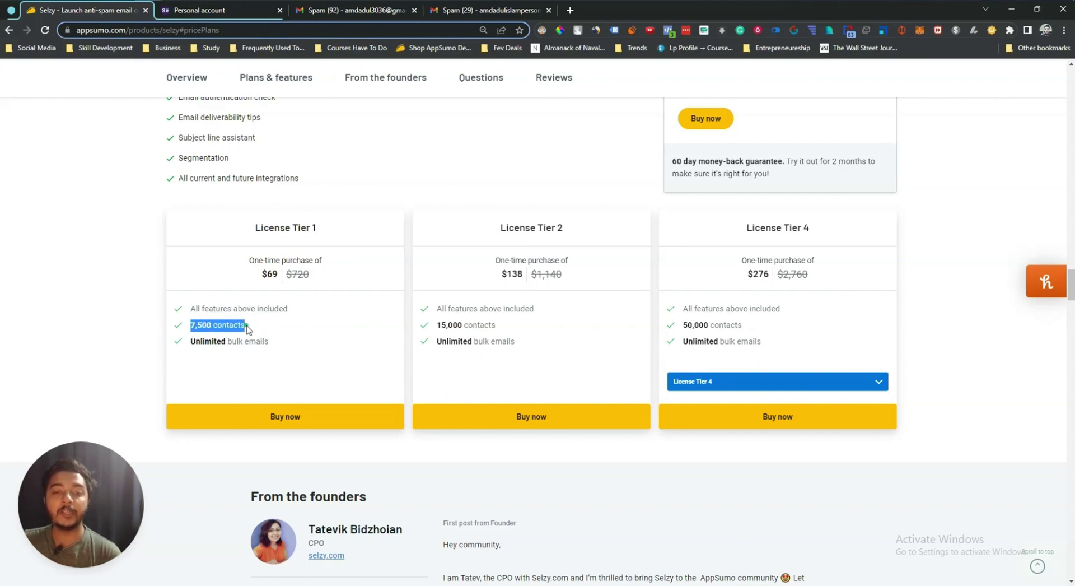
{"action": "left_click_drag", "start_coordinate": [192, 341], "coordinate": [275, 347]}
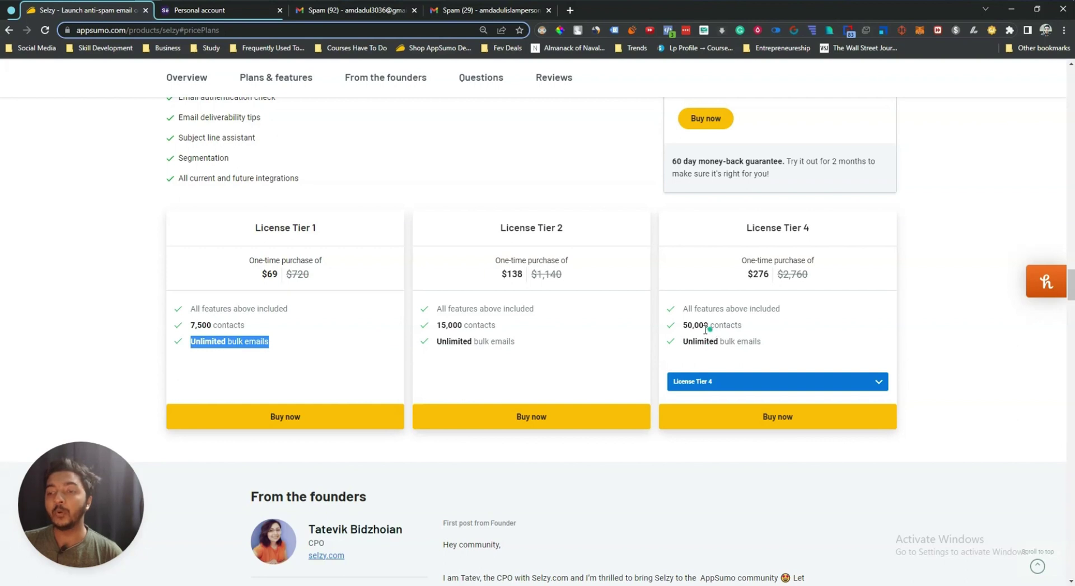
{"action": "left_click", "coordinate": [702, 380]}
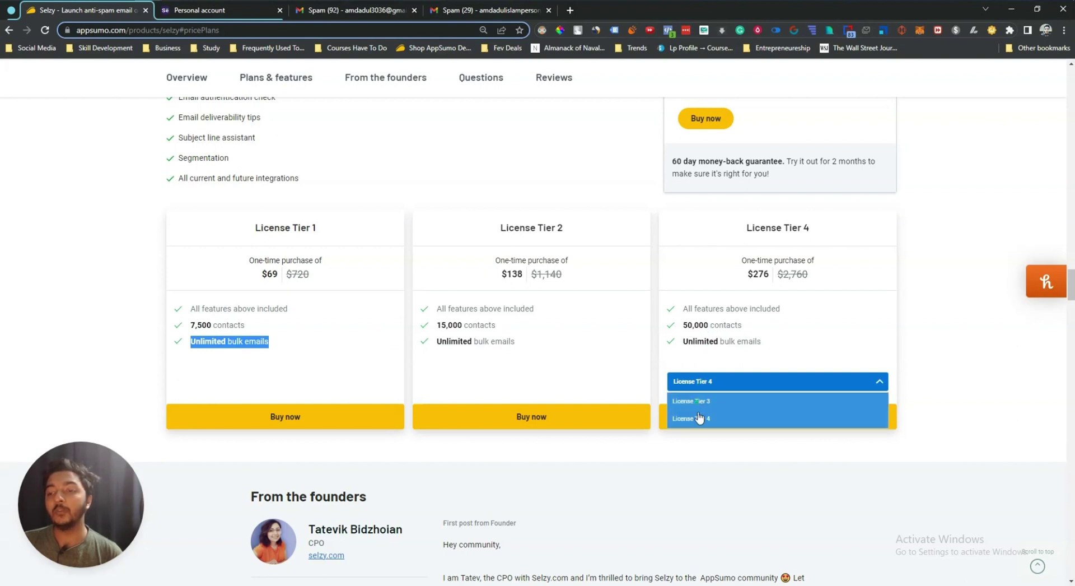
{"action": "left_click", "coordinate": [732, 291]}
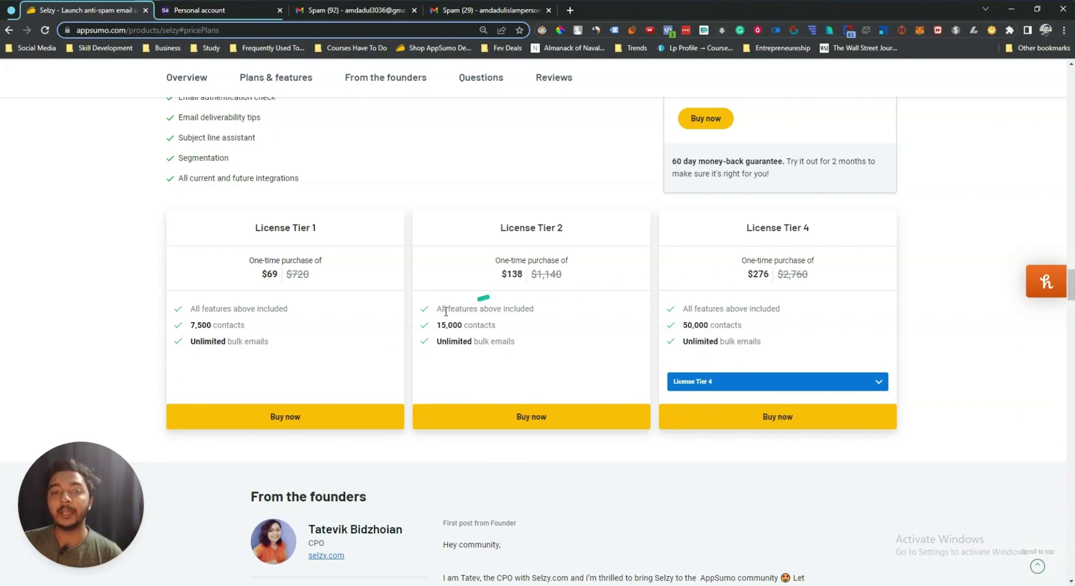
{"action": "scroll", "coordinate": [448, 311], "scroll_direction": "down", "scroll_amount": 9}
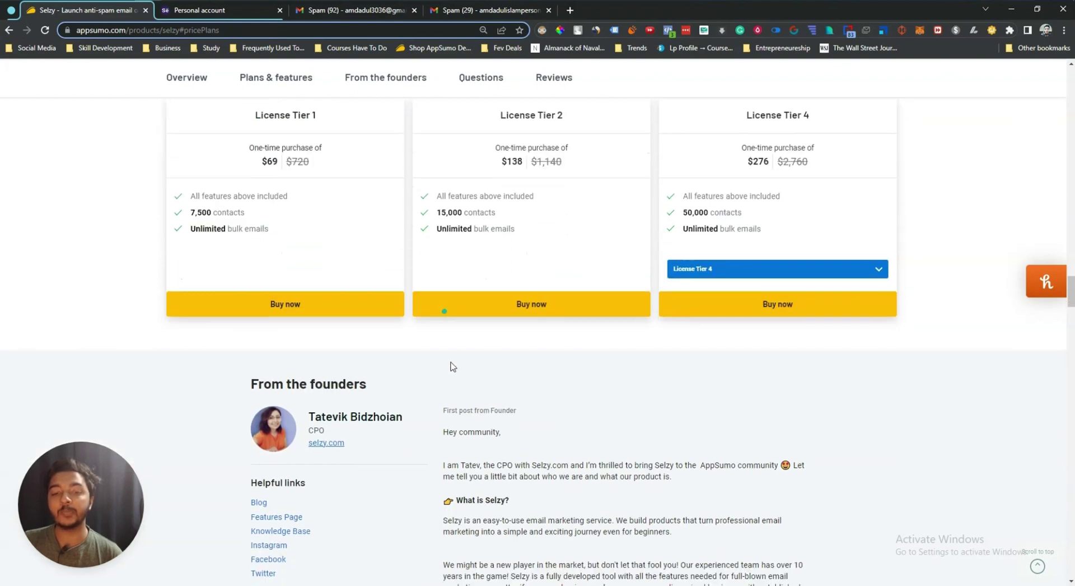
{"action": "scroll", "coordinate": [470, 392], "scroll_direction": "down", "scroll_amount": 5}
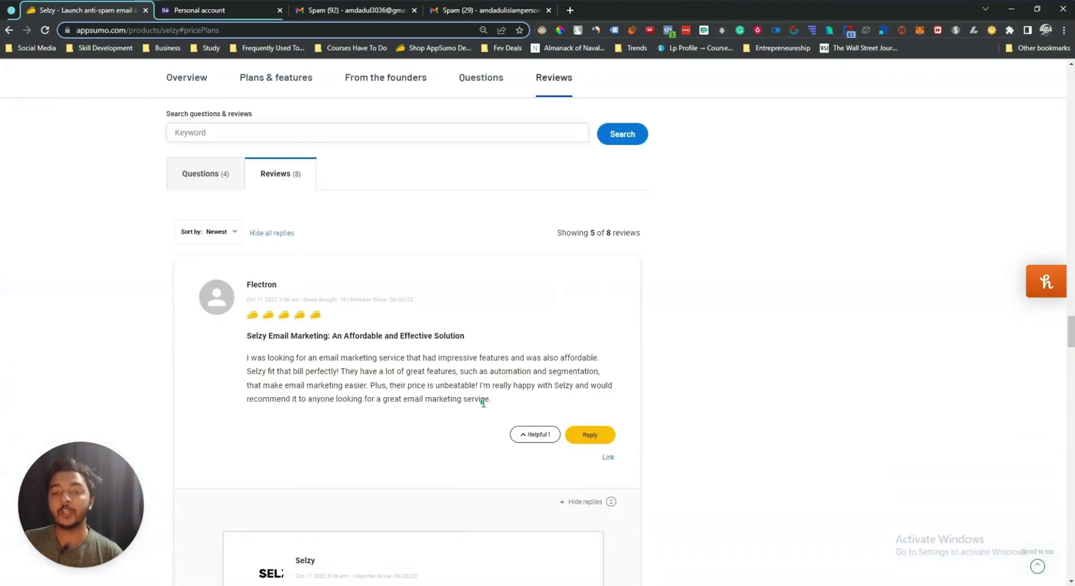
{"action": "scroll", "coordinate": [480, 398], "scroll_direction": "up", "scroll_amount": 15}
{"action": "scroll", "coordinate": [479, 230], "scroll_direction": "up", "scroll_amount": 5}
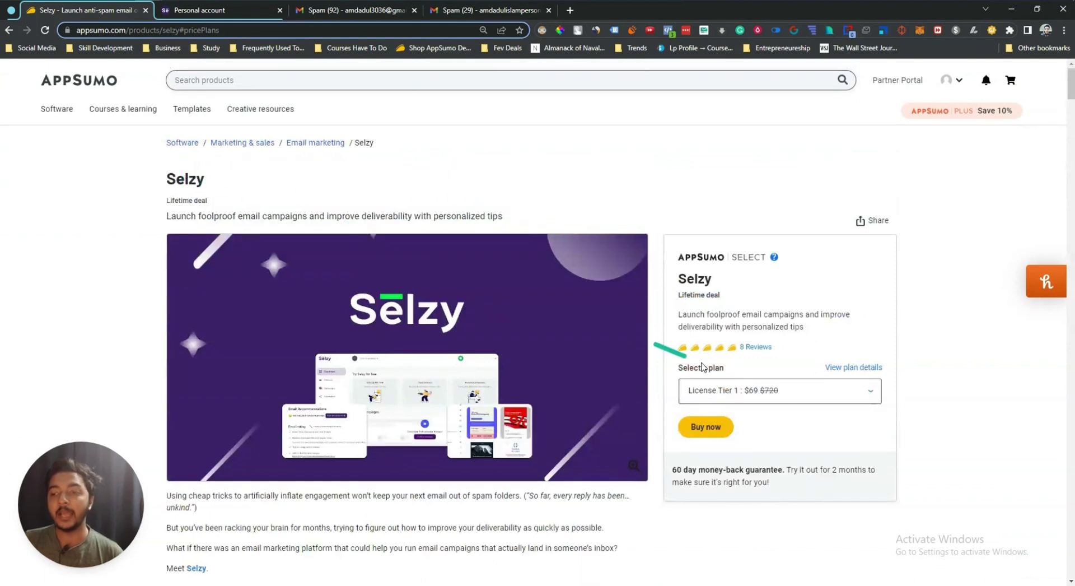
{"action": "left_click", "coordinate": [752, 351]}
{"action": "scroll", "coordinate": [751, 351], "scroll_direction": "down", "scroll_amount": 3}
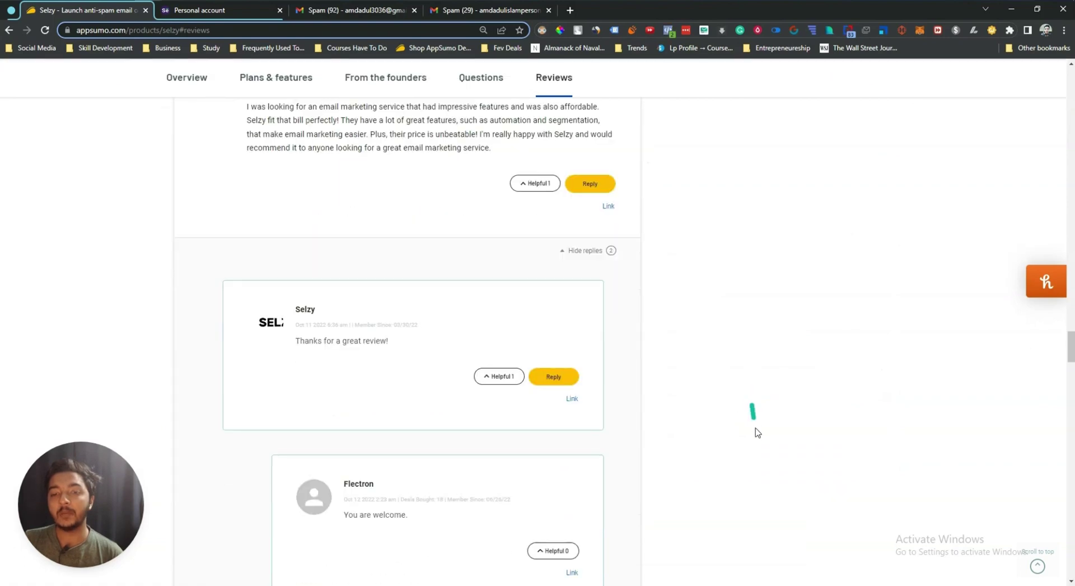
{"action": "scroll", "coordinate": [737, 269], "scroll_direction": "up", "scroll_amount": 15}
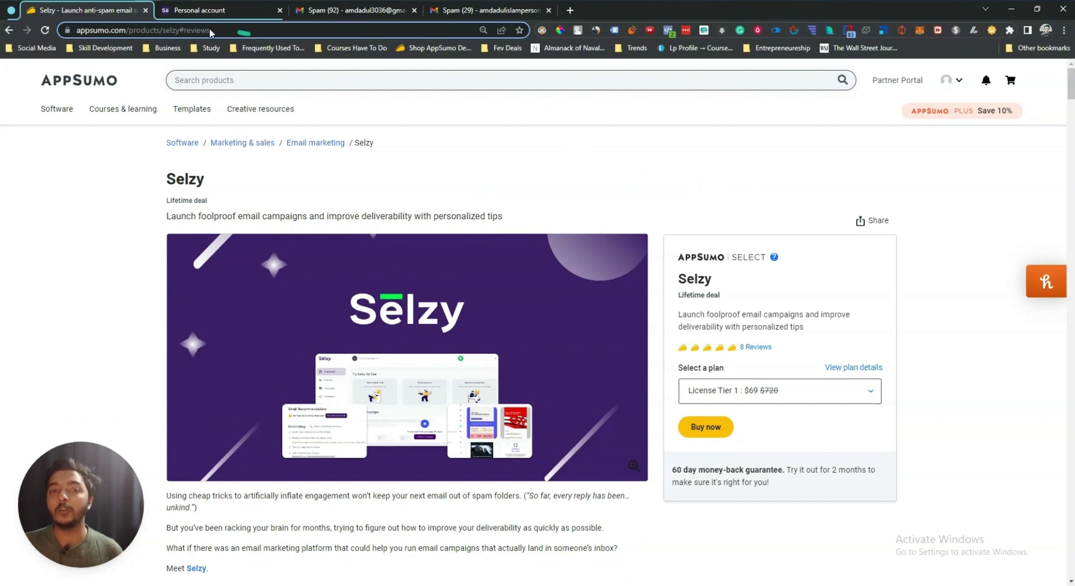
Step: Review the Selzy dashboard: Free plan with 14,997 emails, 997 contacts and 33.3% opens and clicks
{"action": "left_click", "coordinate": [169, 13]}
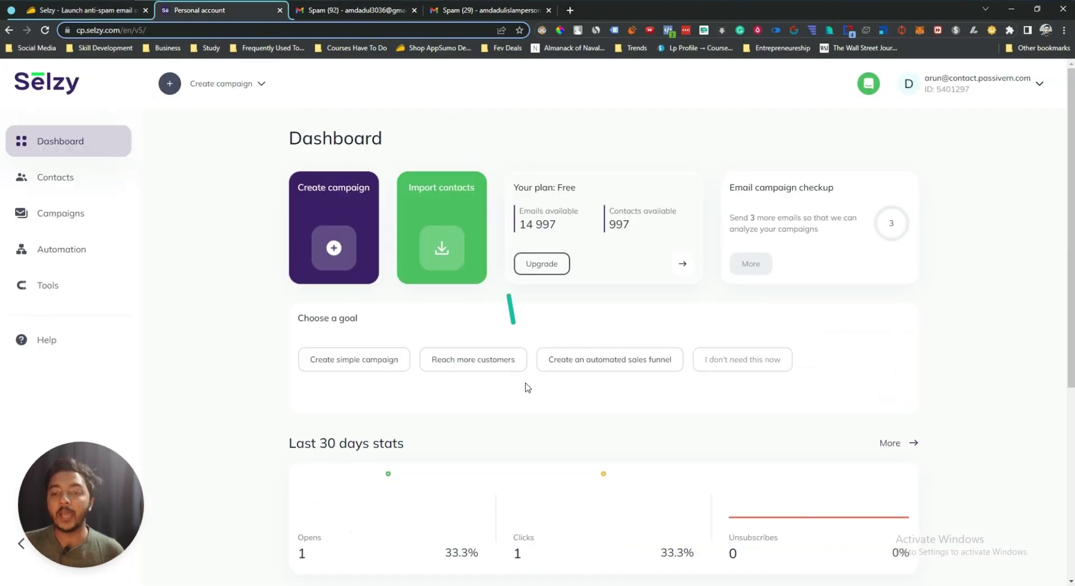
{"action": "scroll", "coordinate": [523, 384], "scroll_direction": "down", "scroll_amount": 5}
{"action": "scroll", "coordinate": [540, 432], "scroll_direction": "up", "scroll_amount": 5}
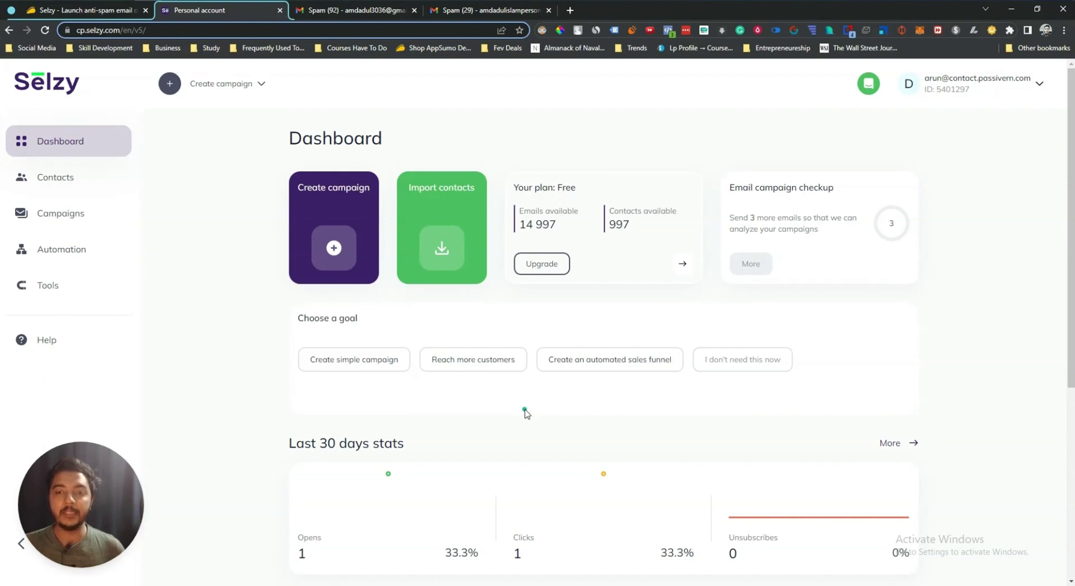
{"action": "scroll", "coordinate": [526, 413], "scroll_direction": "down", "scroll_amount": 5}
{"action": "scroll", "coordinate": [525, 413], "scroll_direction": "up", "scroll_amount": 5}
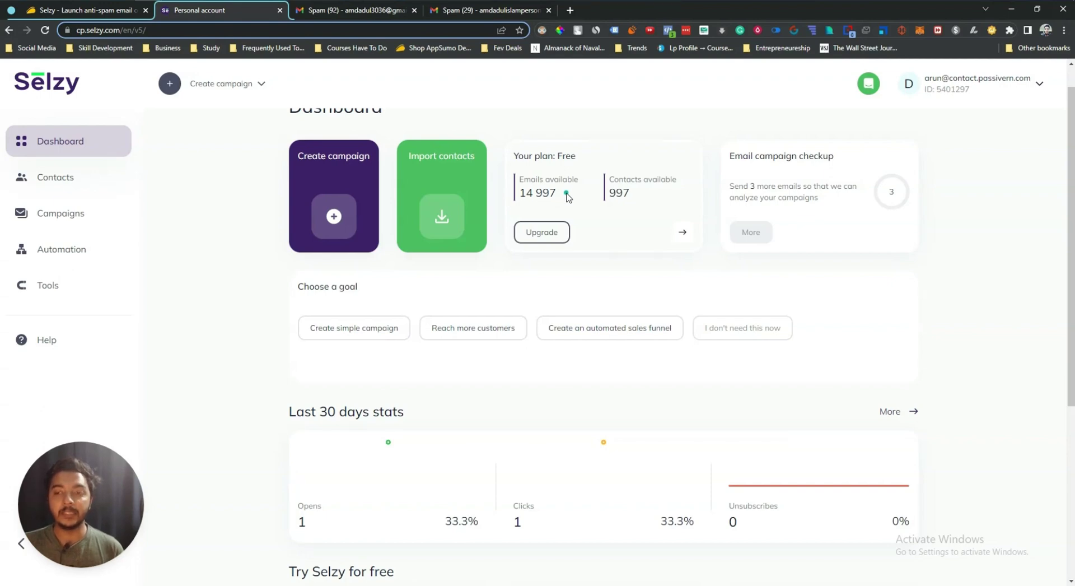
{"action": "scroll", "coordinate": [567, 196], "scroll_direction": "down", "scroll_amount": 5}
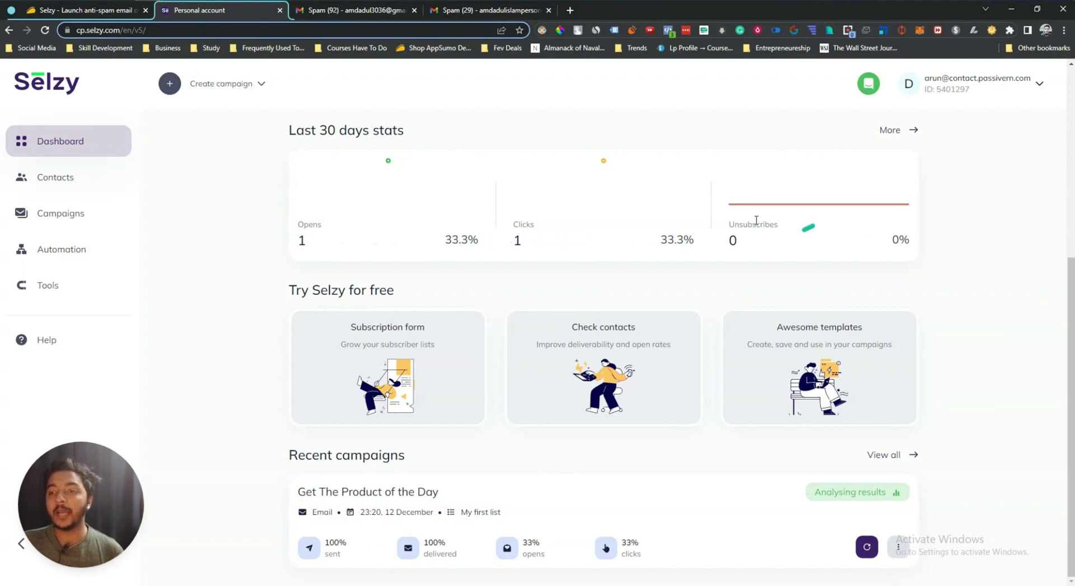
{"action": "scroll", "coordinate": [168, 364], "scroll_direction": "up", "scroll_amount": 6}
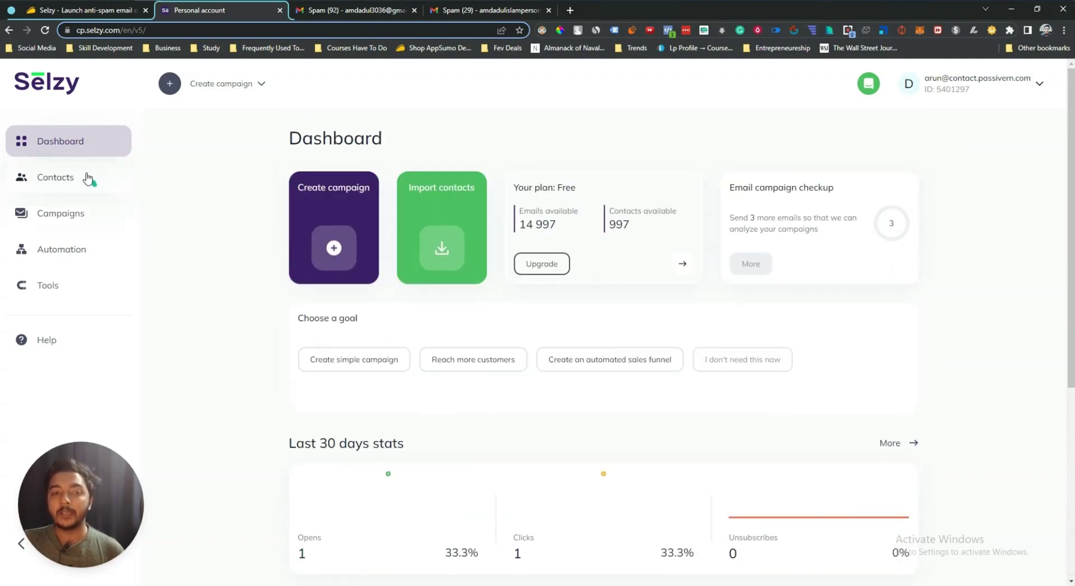
Step: Preview the sent campaign 'Get The Product of the Day' and its 'Forward to the Dream' email
{"action": "left_click", "coordinate": [71, 178]}
{"action": "left_click", "coordinate": [68, 214]}
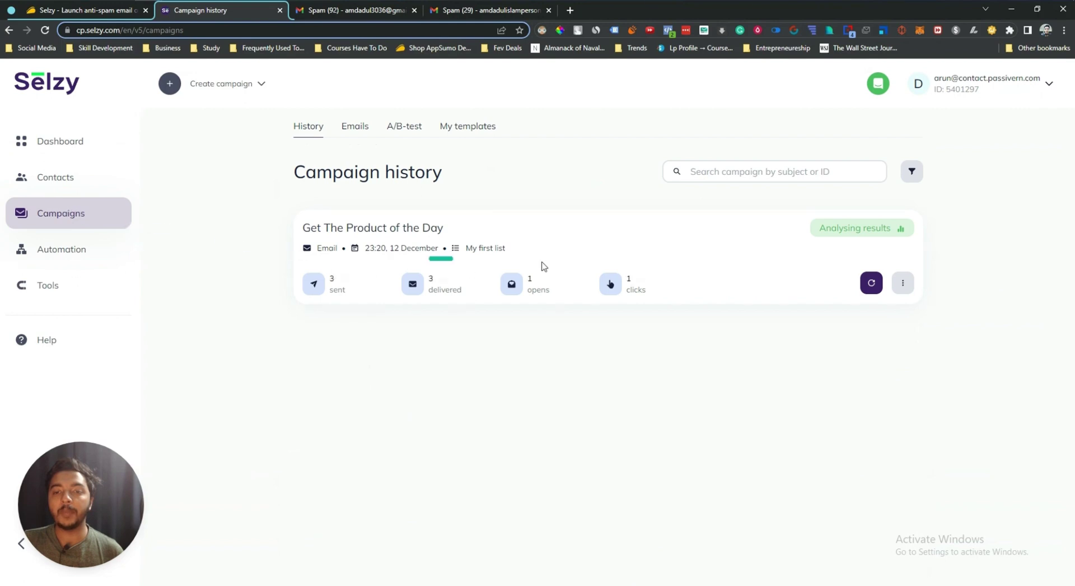
{"action": "left_click", "coordinate": [903, 283]}
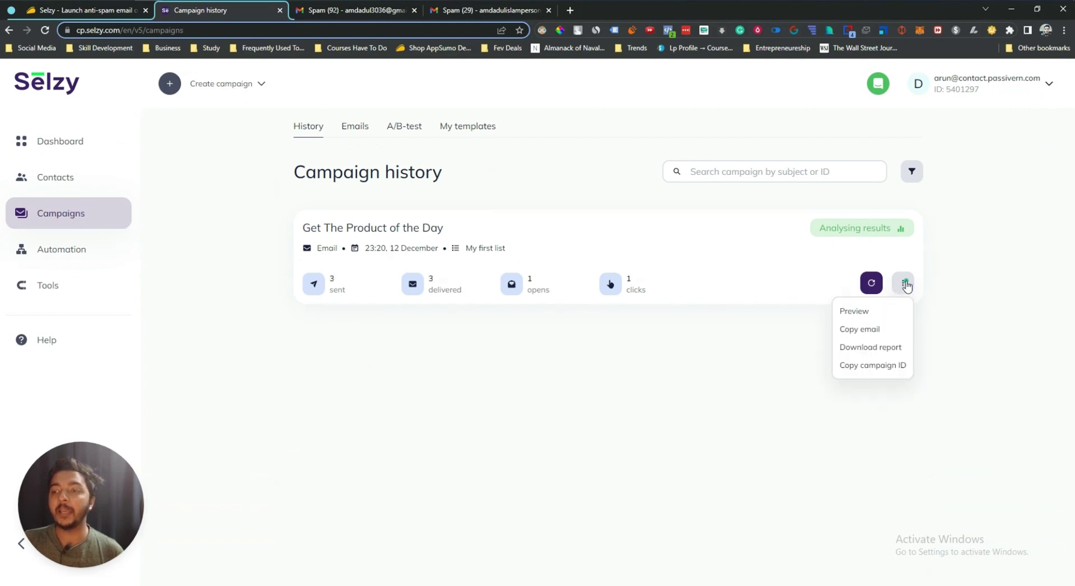
{"action": "left_click", "coordinate": [857, 311]}
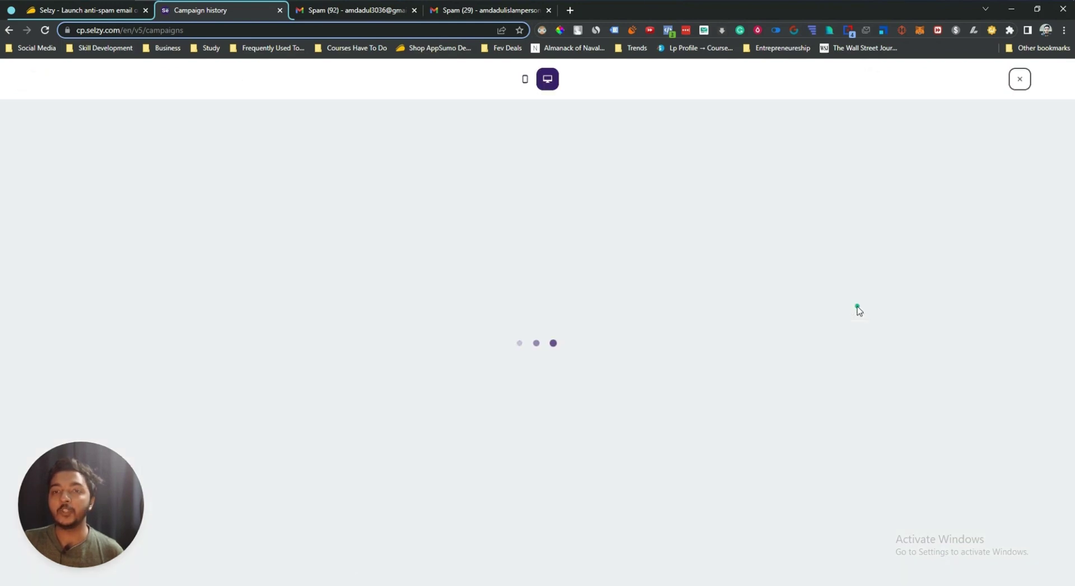
{"action": "scroll", "coordinate": [499, 308], "scroll_direction": "down", "scroll_amount": 5}
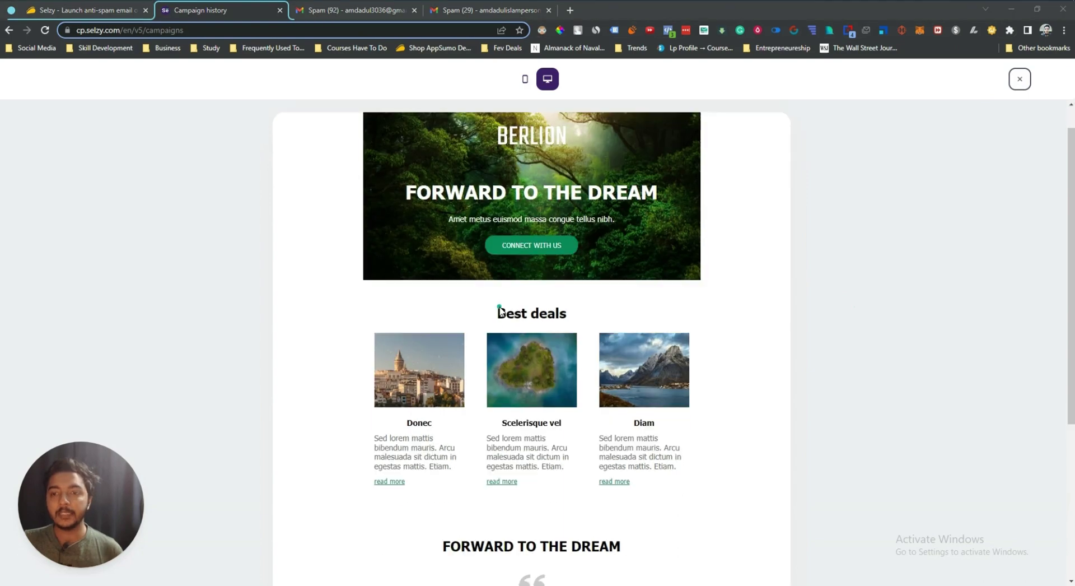
{"action": "scroll", "coordinate": [501, 326], "scroll_direction": "up", "scroll_amount": 5}
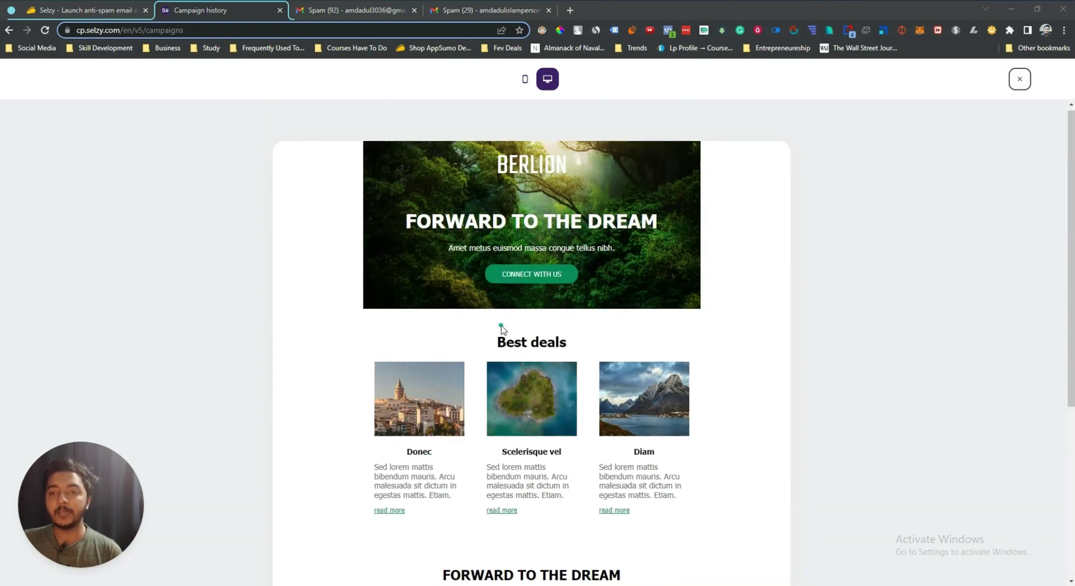
{"action": "scroll", "coordinate": [502, 326], "scroll_direction": "down", "scroll_amount": 5}
{"action": "scroll", "coordinate": [502, 326], "scroll_direction": "up", "scroll_amount": 5}
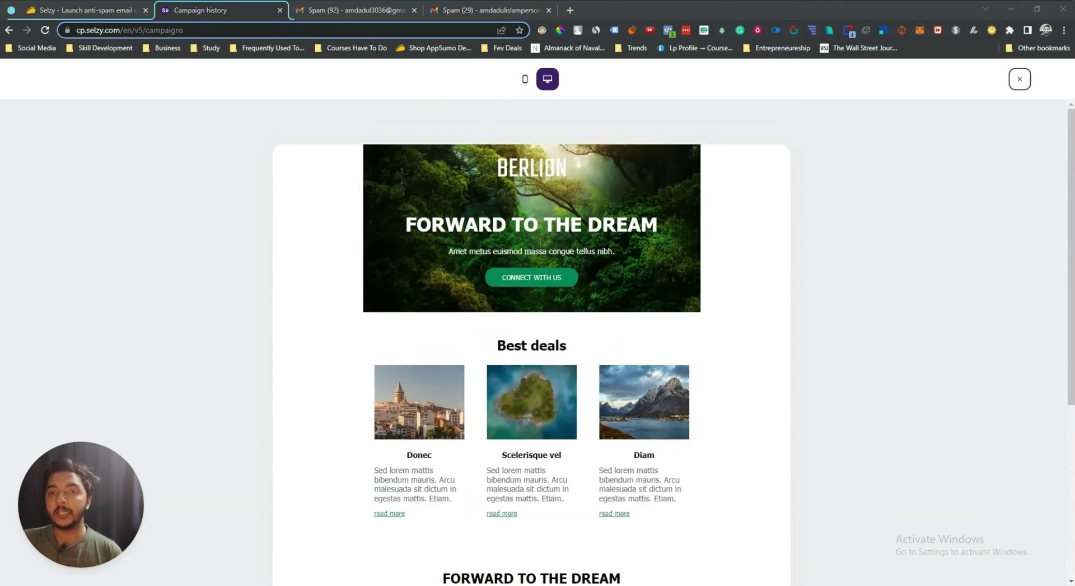
Step: Switch to the first Gmail account's Spam folder and scroll through the spam email
{"action": "left_click", "coordinate": [350, 10]}
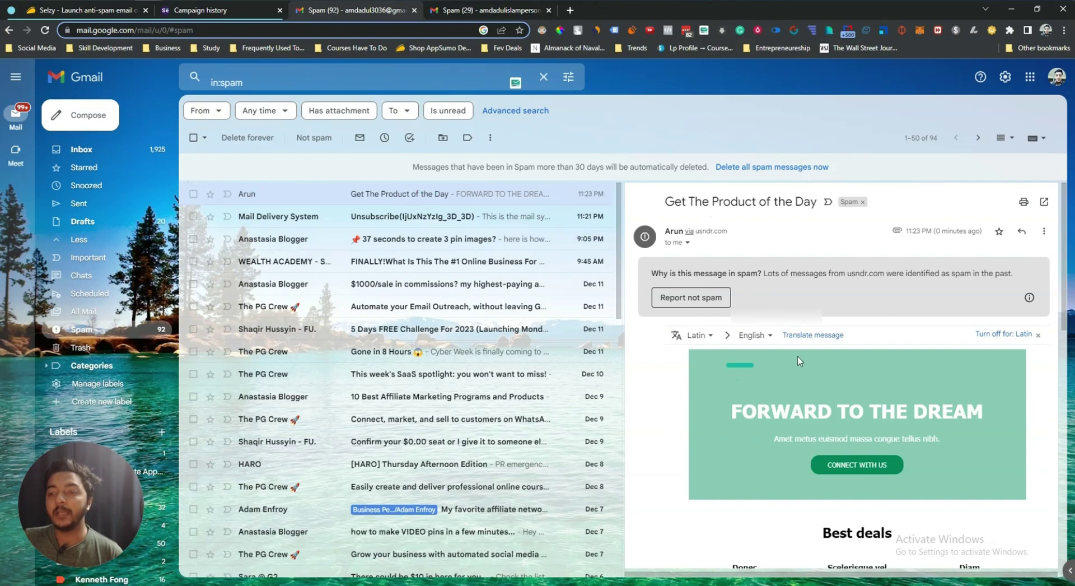
{"action": "scroll", "coordinate": [812, 358], "scroll_direction": "down", "scroll_amount": 5}
{"action": "scroll", "coordinate": [827, 358], "scroll_direction": "up", "scroll_amount": 5}
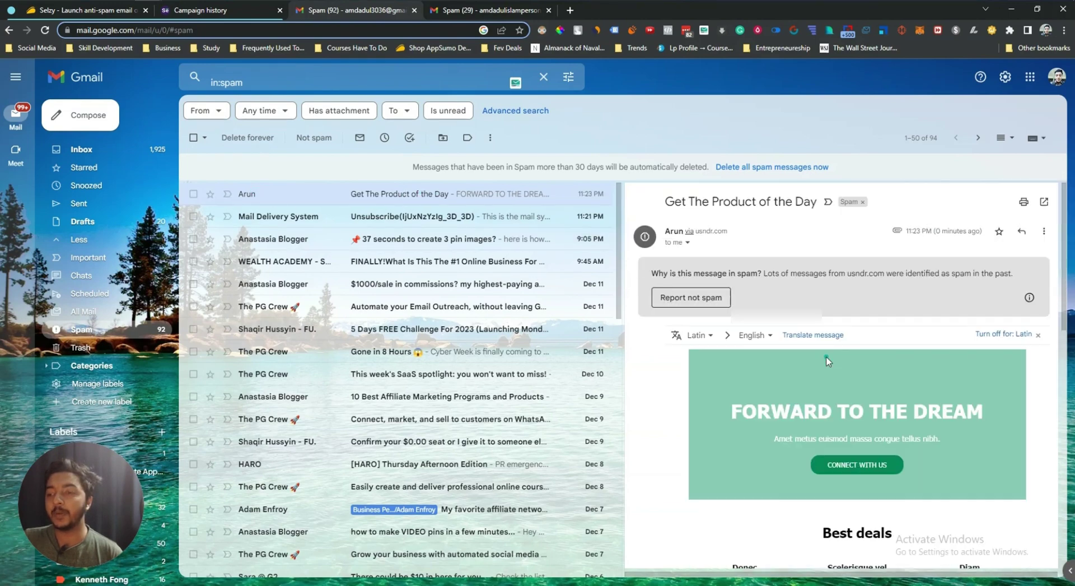
{"action": "scroll", "coordinate": [826, 358], "scroll_direction": "down", "scroll_amount": 10}
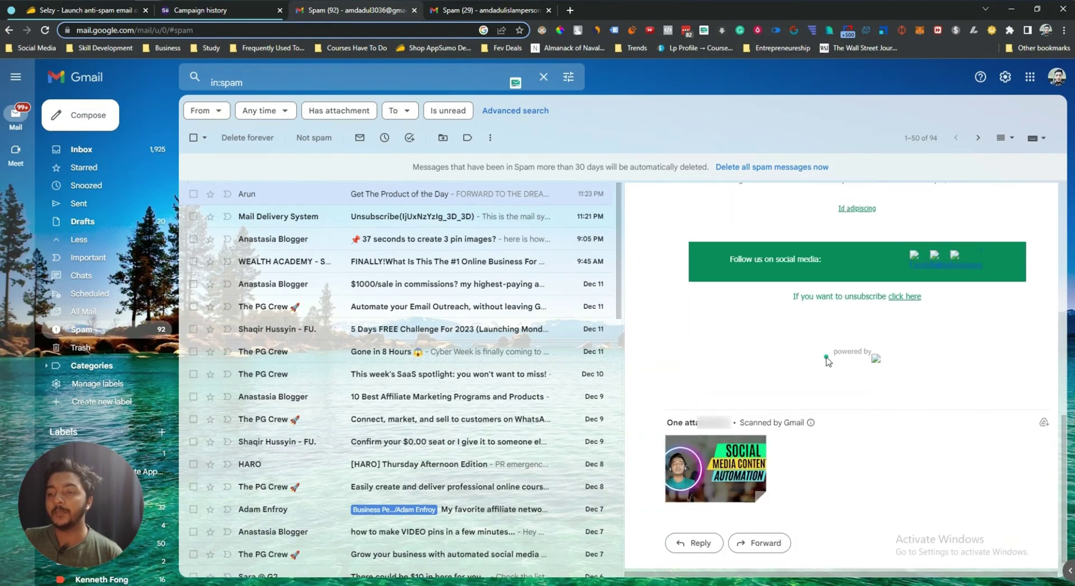
{"action": "scroll", "coordinate": [827, 359], "scroll_direction": "up", "scroll_amount": 10}
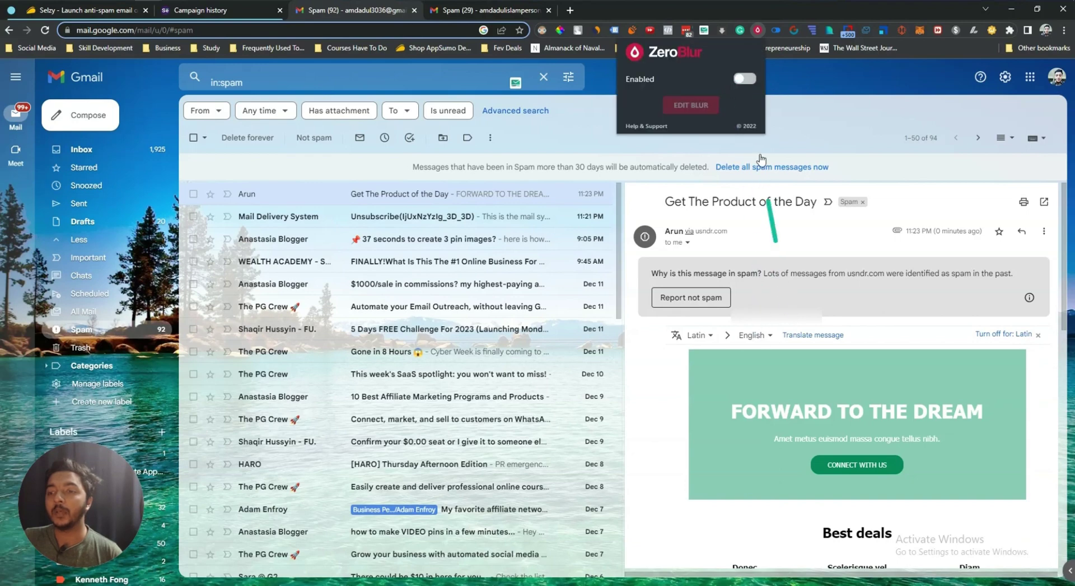
Step: Toggle ZeroBlur blurring on and off, then go to the other account's Spam (29) folder
{"action": "left_click", "coordinate": [739, 80]}
{"action": "left_click", "coordinate": [740, 79]}
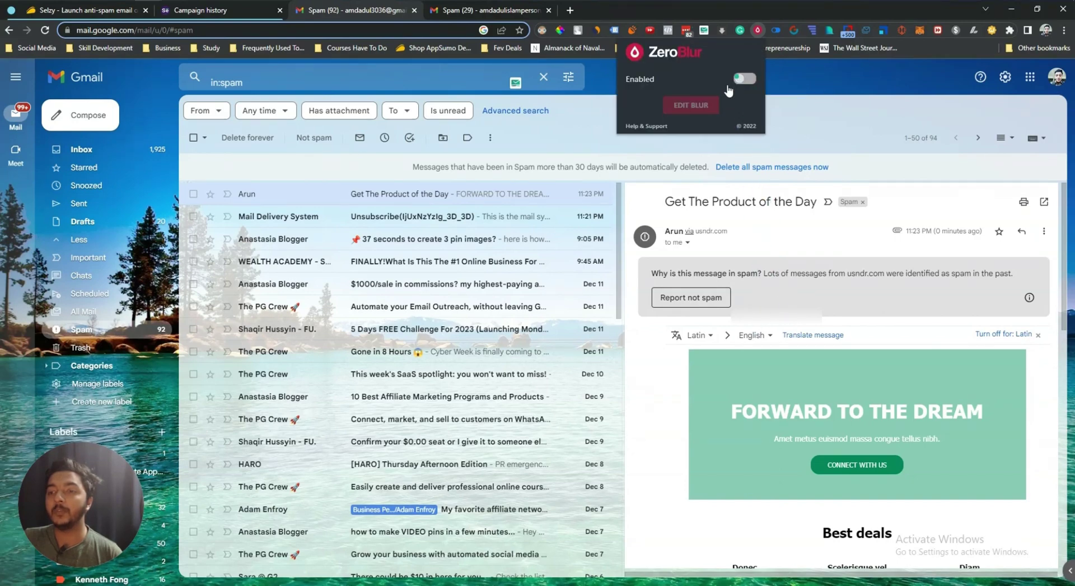
{"action": "left_click", "coordinate": [668, 424]}
{"action": "scroll", "coordinate": [784, 358], "scroll_direction": "down", "scroll_amount": 10}
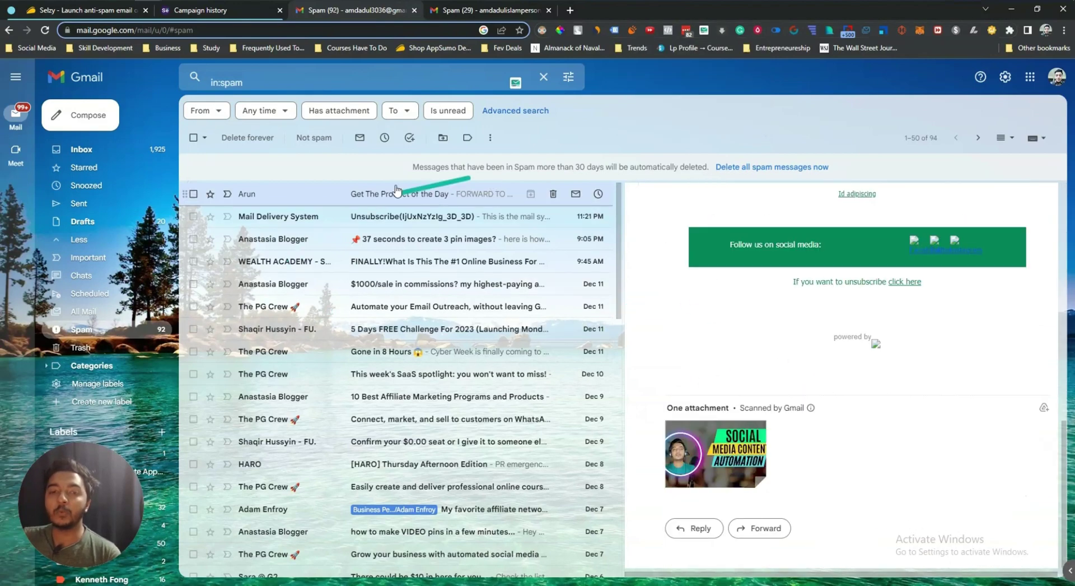
{"action": "left_click", "coordinate": [455, 11]}
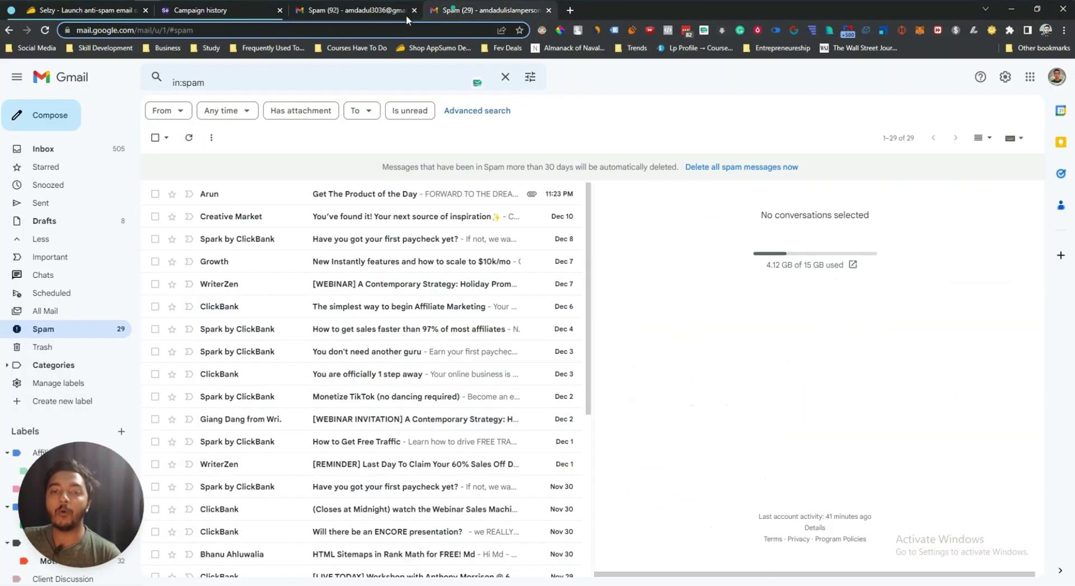
Step: Open the 'Get The Product of the Day' spam email, note the usndr.com sender domain, and return to AppSumo
{"action": "left_click", "coordinate": [306, 196]}
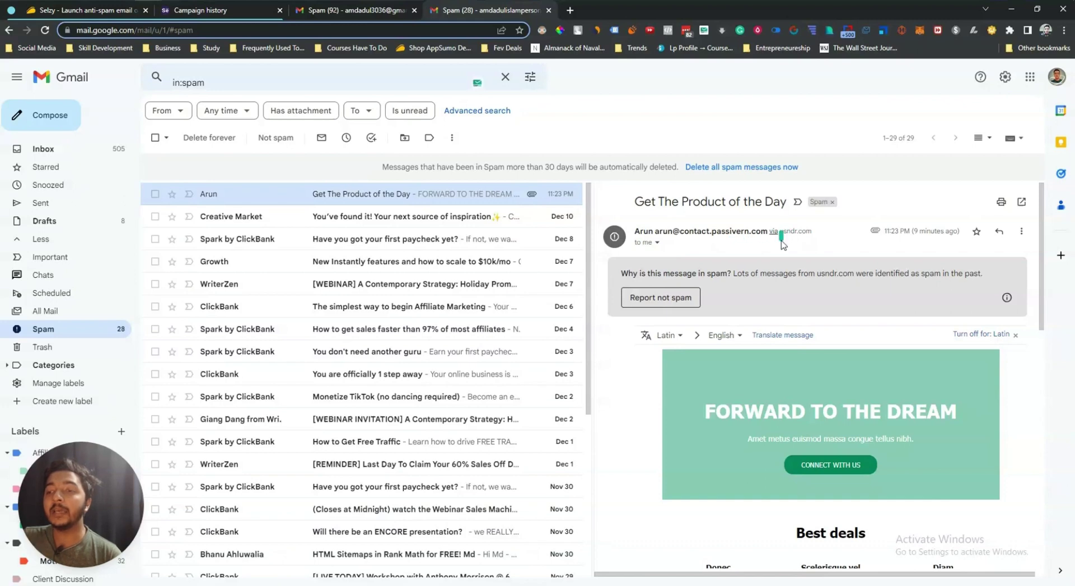
{"action": "left_click_drag", "start_coordinate": [782, 233], "coordinate": [813, 233]}
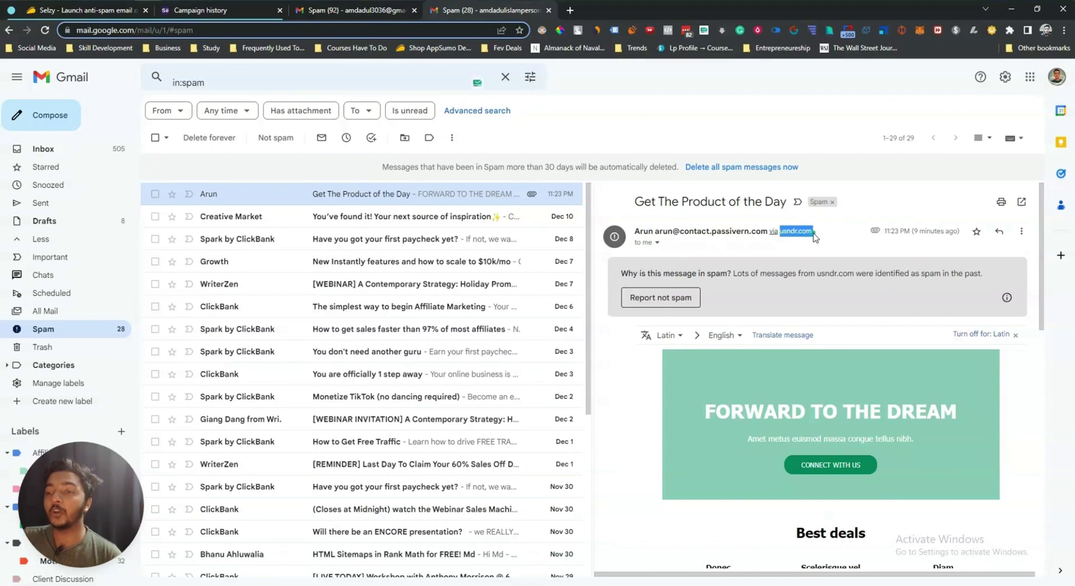
{"action": "scroll", "coordinate": [781, 370], "scroll_direction": "down", "scroll_amount": 10}
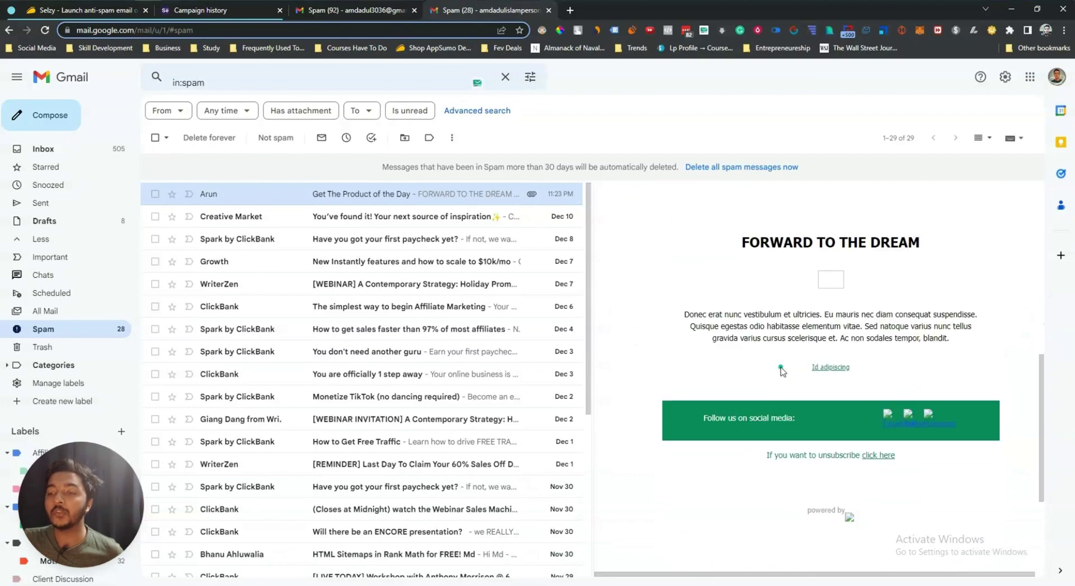
{"action": "scroll", "coordinate": [781, 371], "scroll_direction": "up", "scroll_amount": 10}
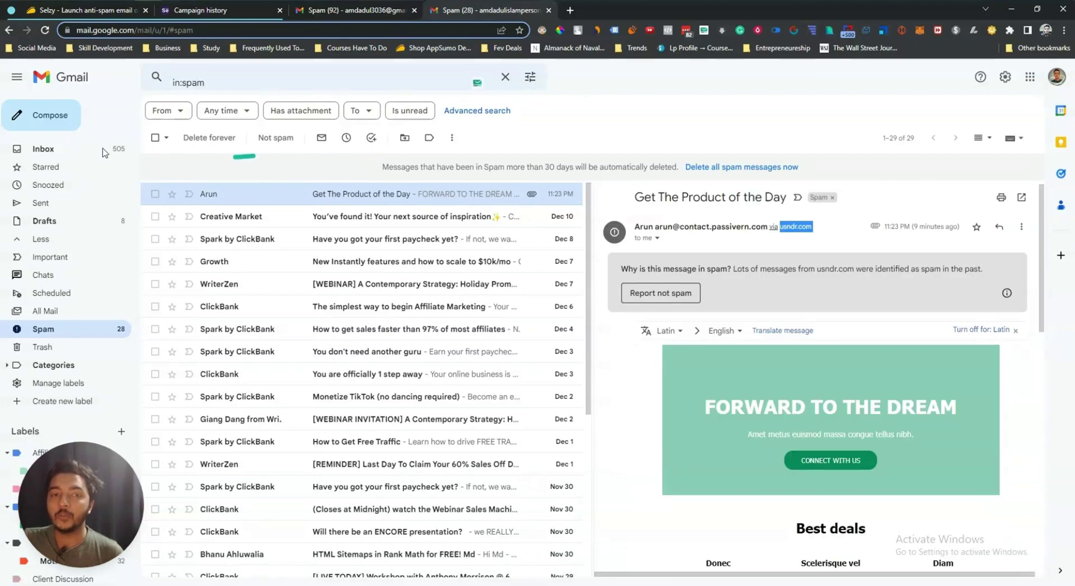
{"action": "left_click", "coordinate": [126, 10]}
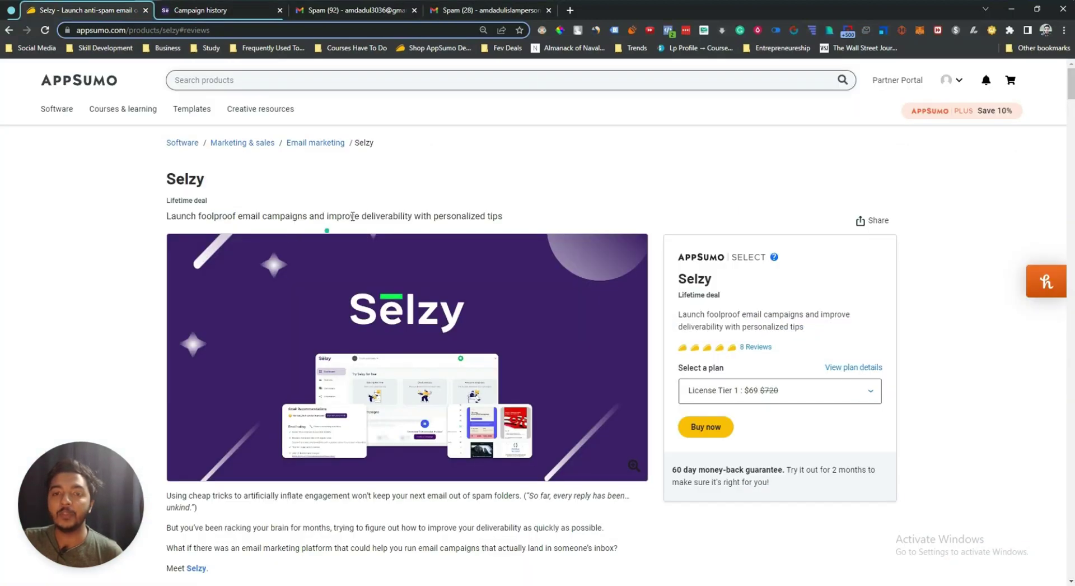
Step: Highlight the deliverability tagline, scroll through At-a-glance and Plans & features, then return to the campaign preview
{"action": "left_click_drag", "start_coordinate": [330, 217], "coordinate": [416, 220]}
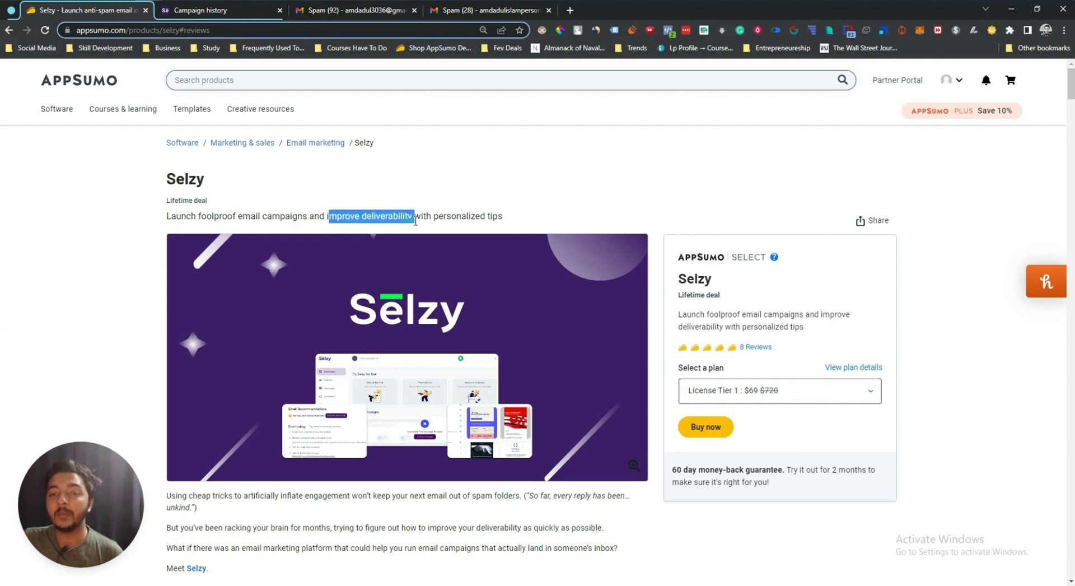
{"action": "left_click", "coordinate": [415, 220]}
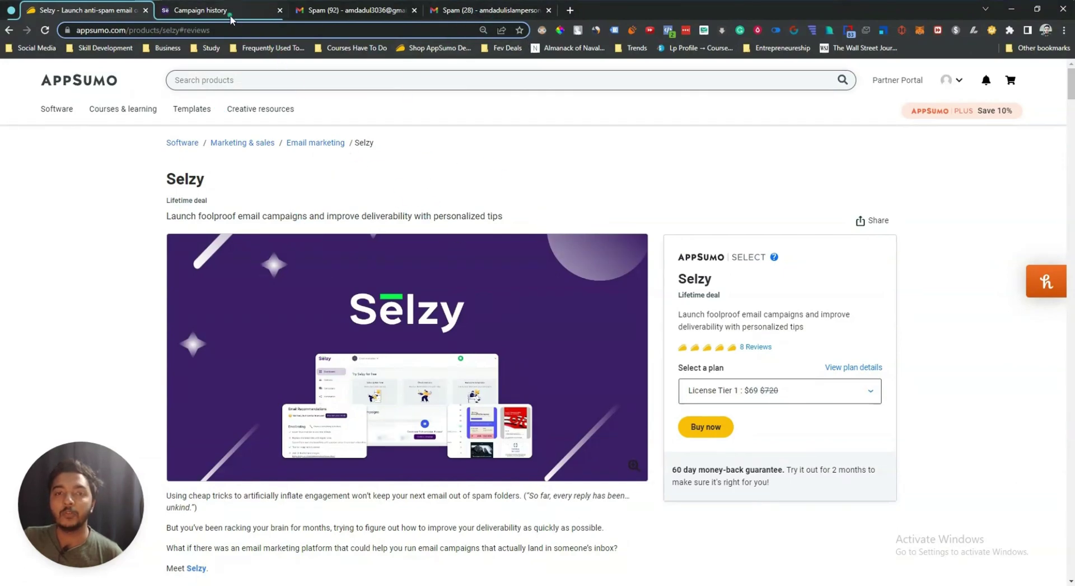
{"action": "scroll", "coordinate": [374, 272], "scroll_direction": "down", "scroll_amount": 3}
{"action": "scroll", "coordinate": [374, 272], "scroll_direction": "down", "scroll_amount": 20}
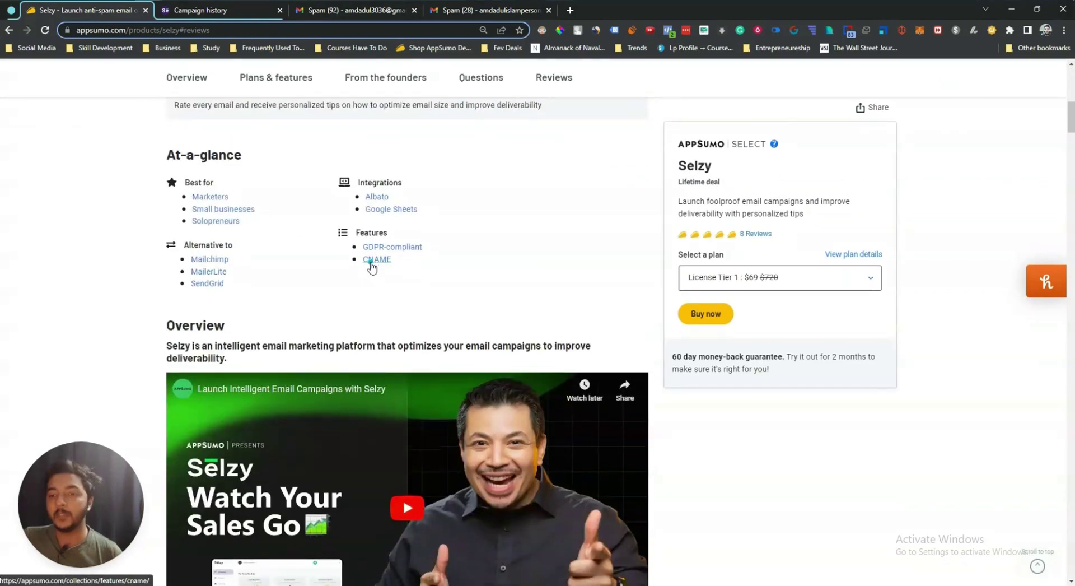
{"action": "scroll", "coordinate": [371, 268], "scroll_direction": "down", "scroll_amount": 20}
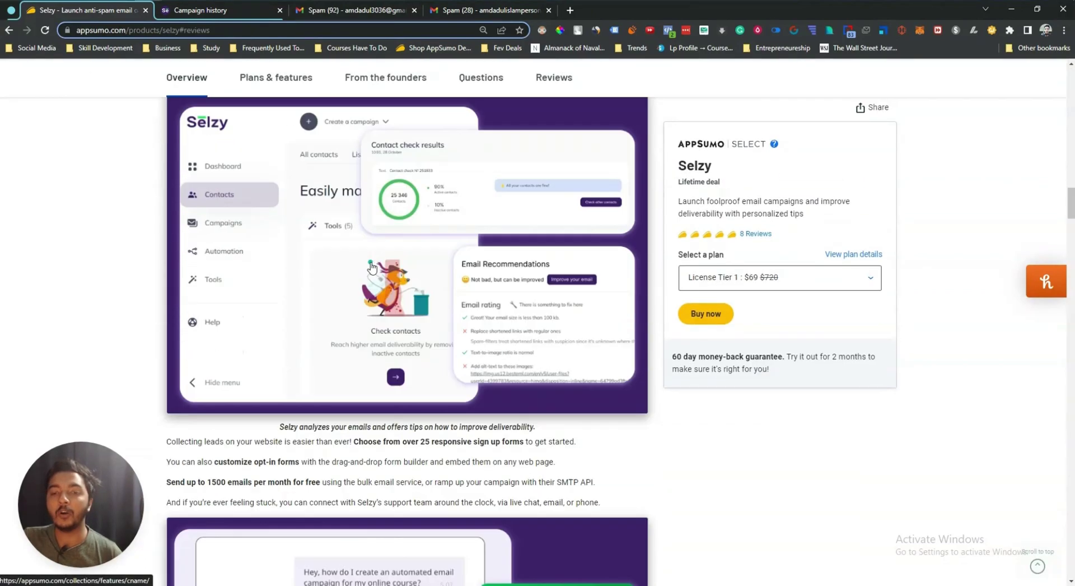
{"action": "scroll", "coordinate": [371, 262], "scroll_direction": "down", "scroll_amount": 6}
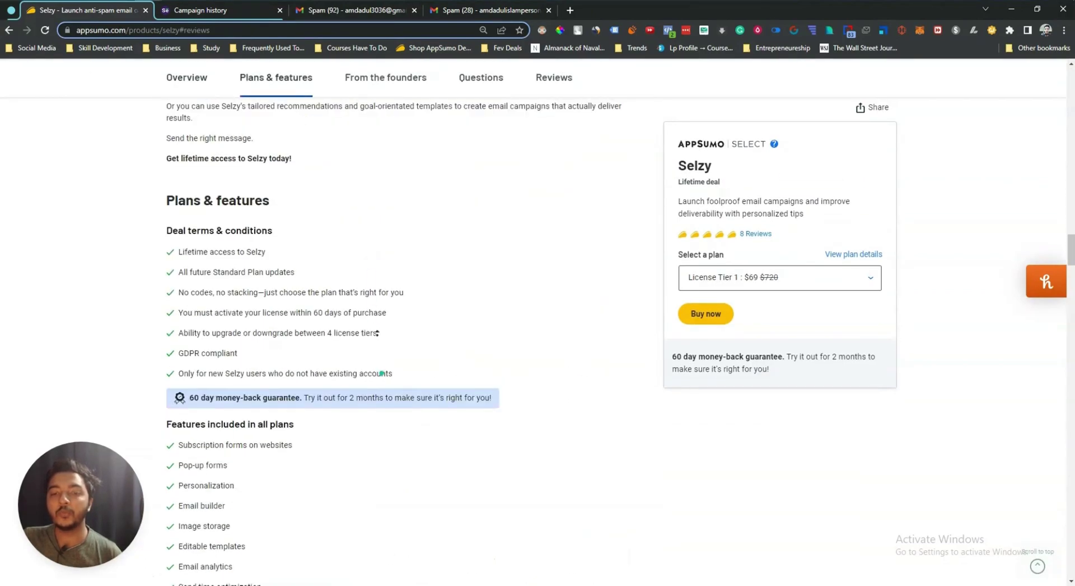
{"action": "scroll", "coordinate": [371, 262], "scroll_direction": "up", "scroll_amount": 20}
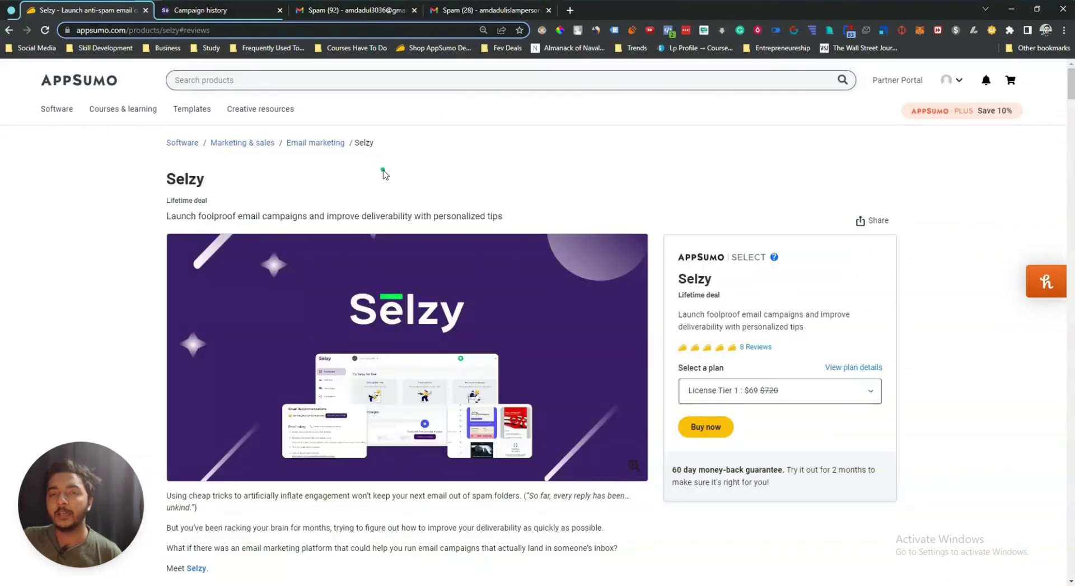
{"action": "left_click", "coordinate": [194, 11]}
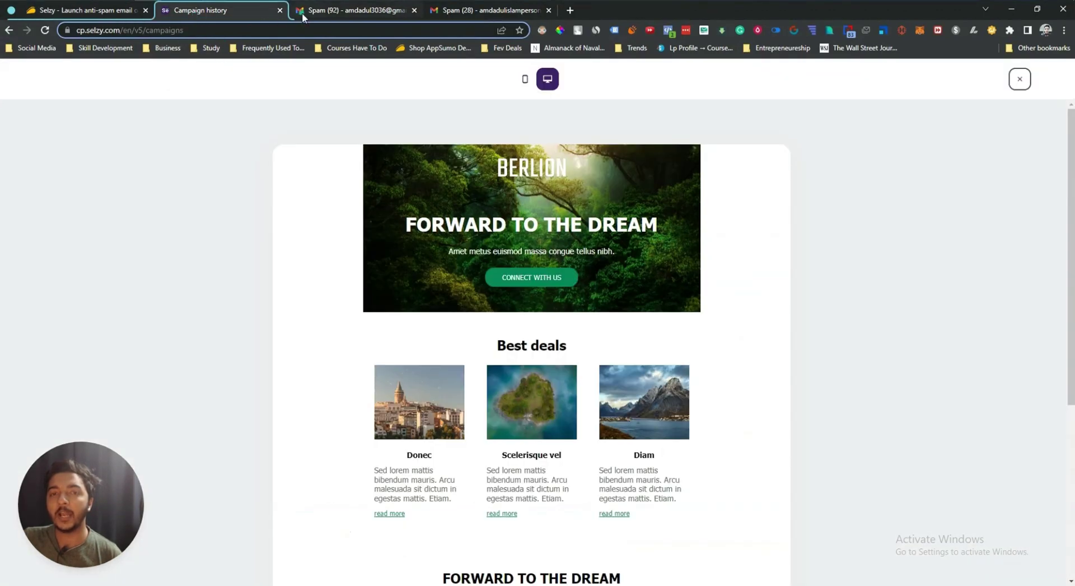
Step: Close the preview and scroll the Dashboard to Recent campaigns showing 100% delivered and 33% opens
{"action": "left_click", "coordinate": [9, 30]}
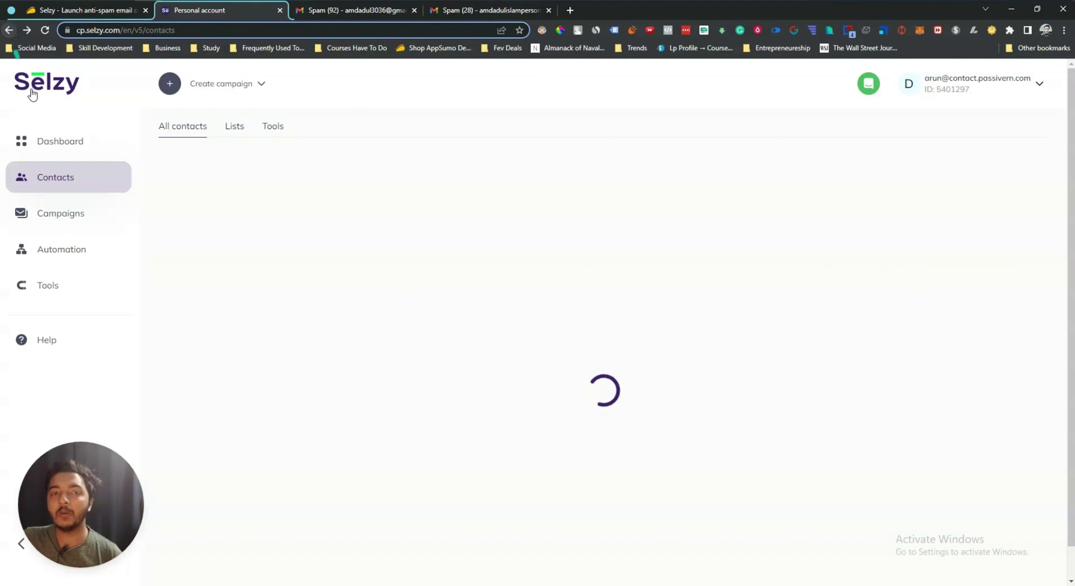
{"action": "left_click", "coordinate": [51, 146]}
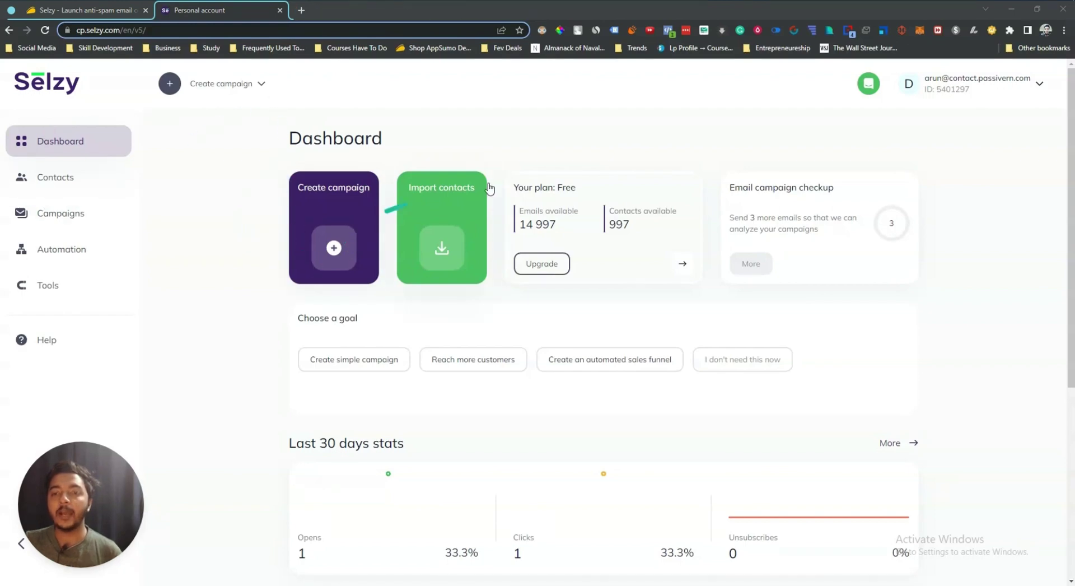
{"action": "scroll", "coordinate": [493, 190], "scroll_direction": "down", "scroll_amount": 5}
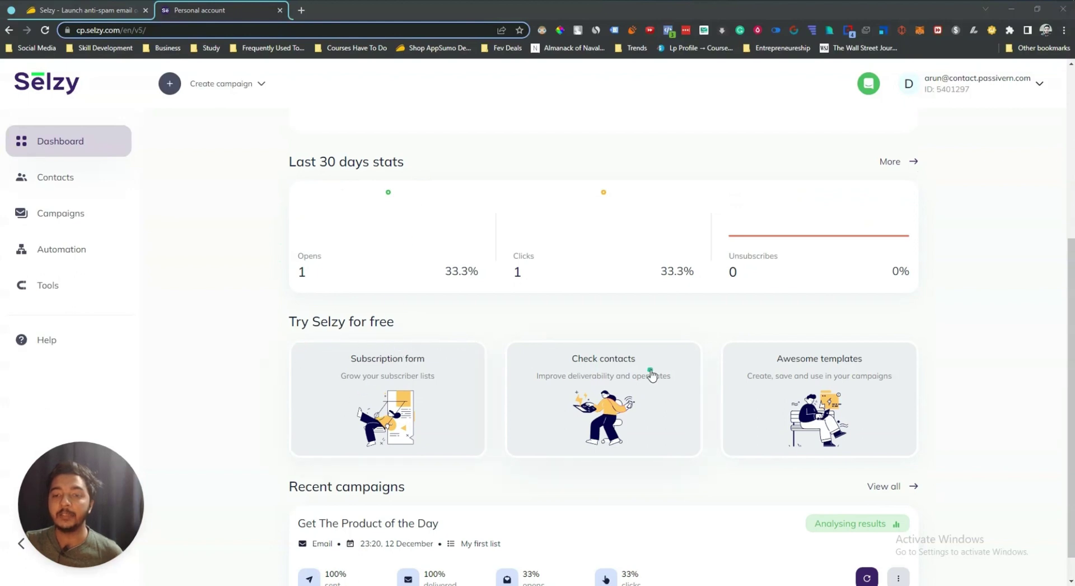
{"action": "scroll", "coordinate": [651, 375], "scroll_direction": "down", "scroll_amount": 1}
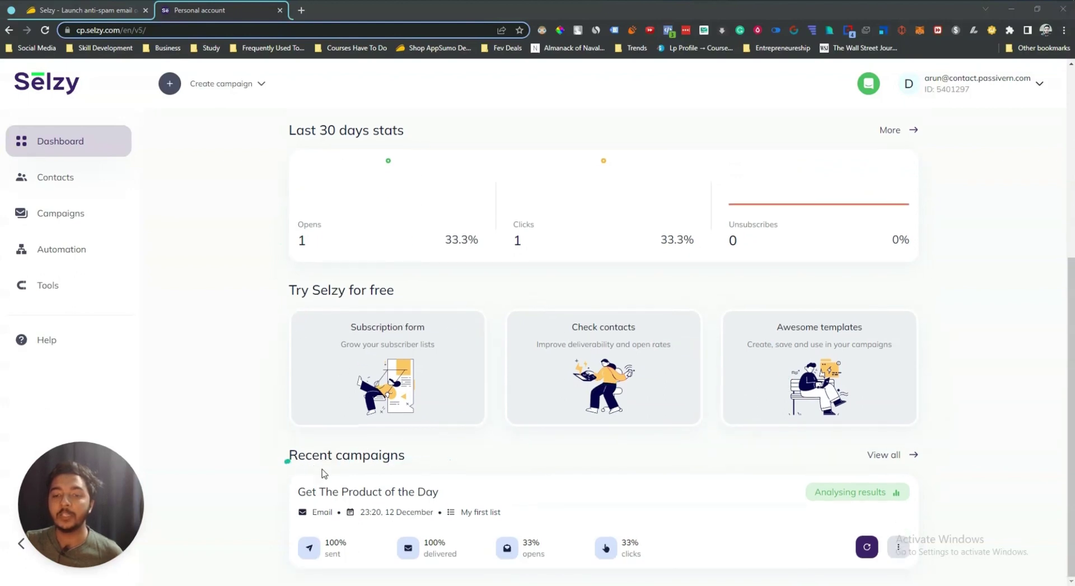
{"action": "mouse_move", "coordinate": [330, 548]}
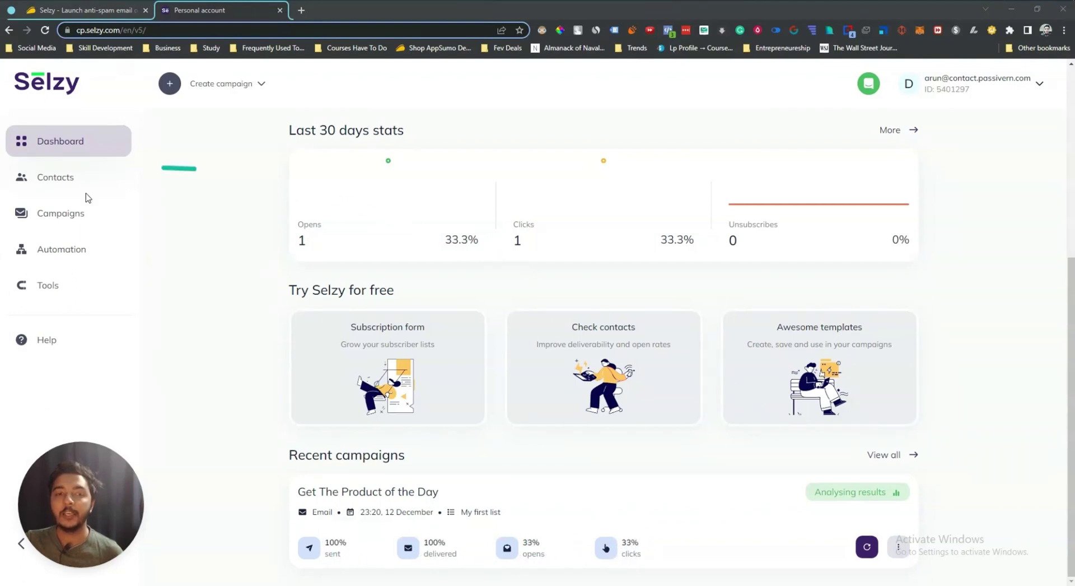
Step: Go to Contacts > Lists beside 'My first list' and start a new list, closing the dialog unsaved
{"action": "left_click", "coordinate": [56, 178]}
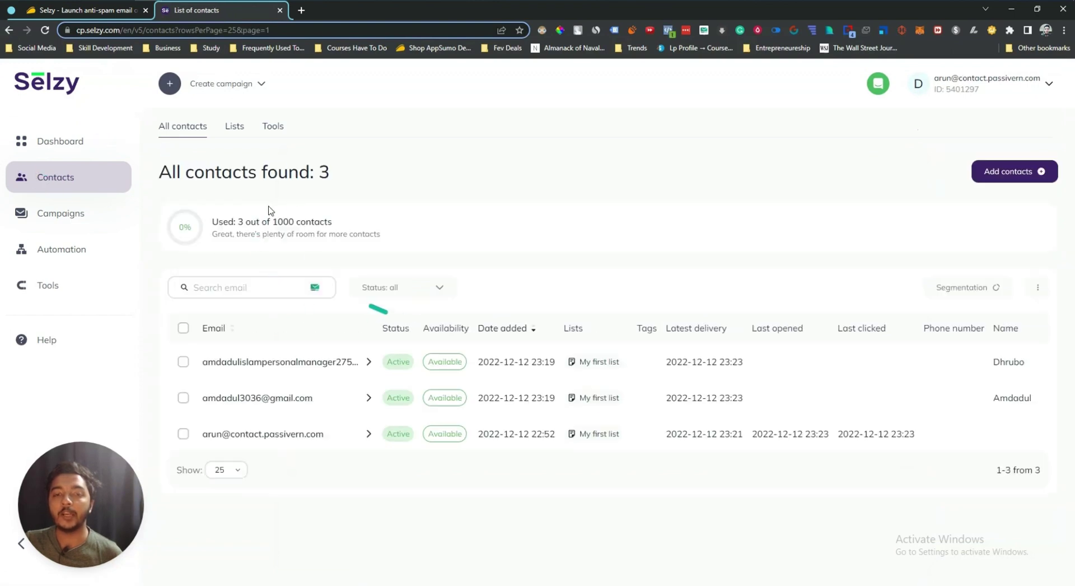
{"action": "left_click", "coordinate": [232, 131]}
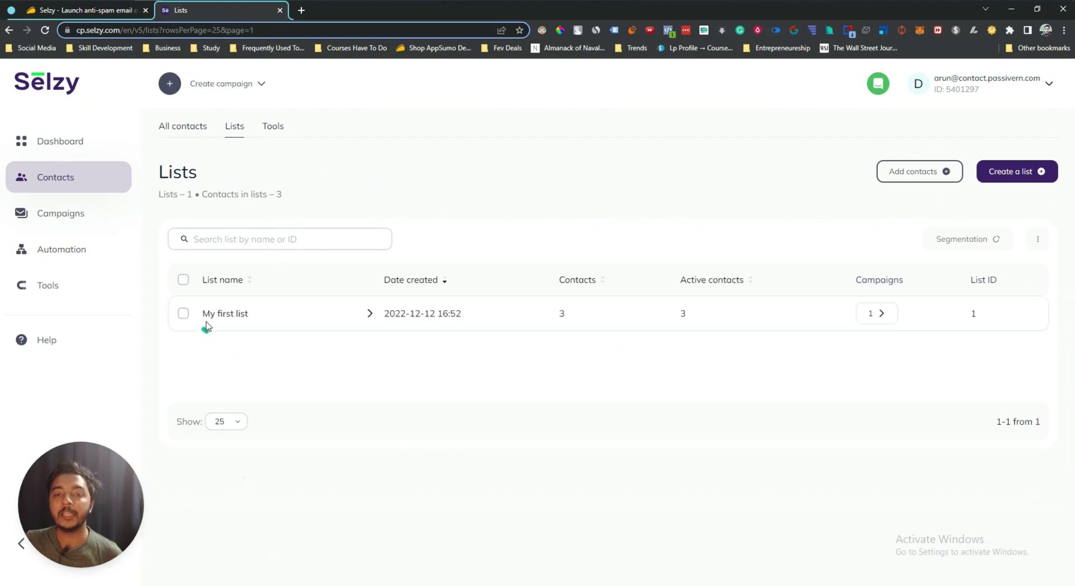
{"action": "left_click", "coordinate": [1017, 172]}
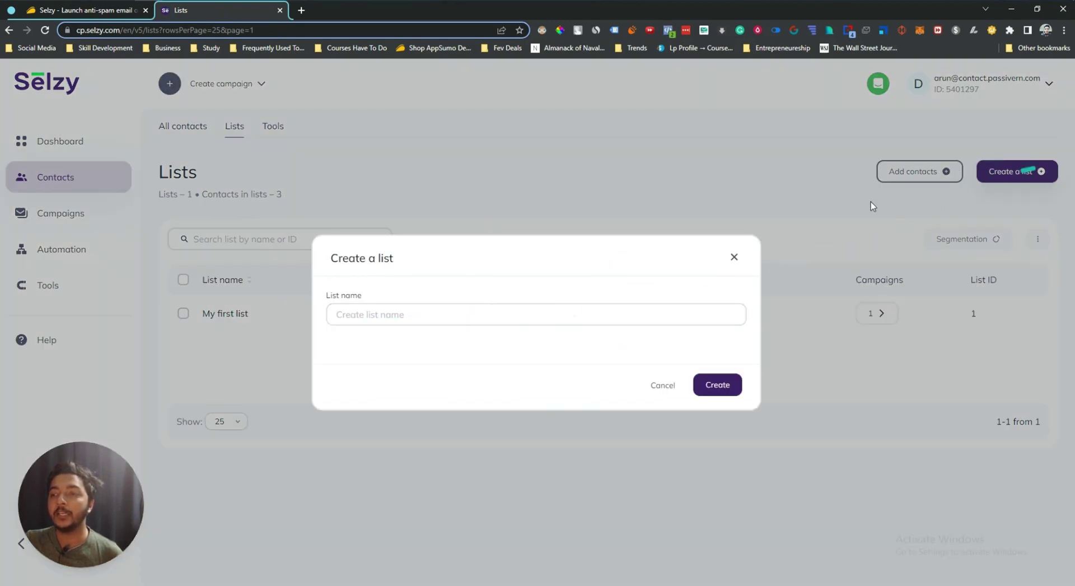
{"action": "left_click", "coordinate": [334, 320]}
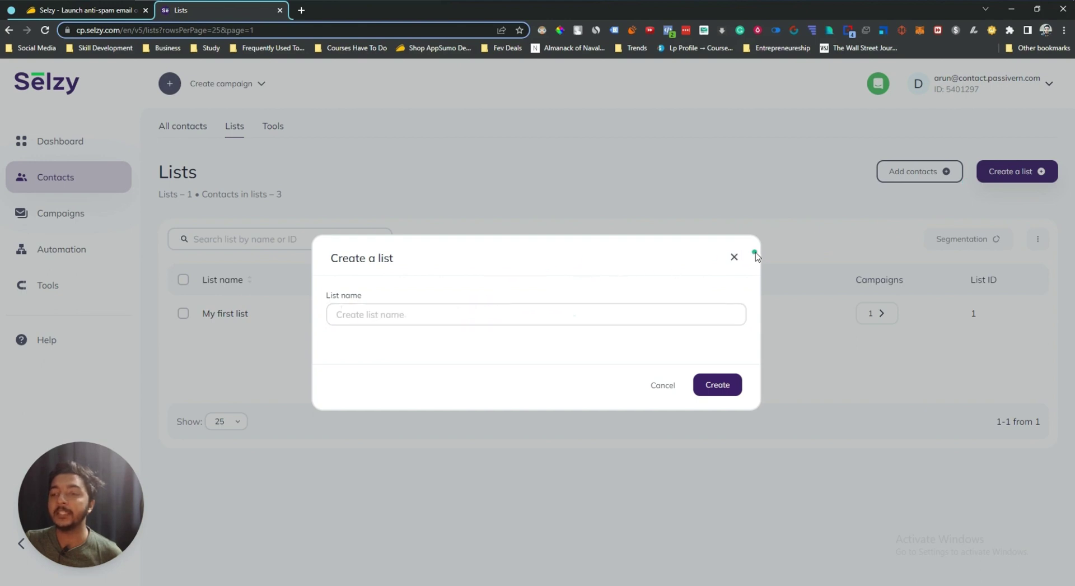
{"action": "left_click", "coordinate": [734, 253]}
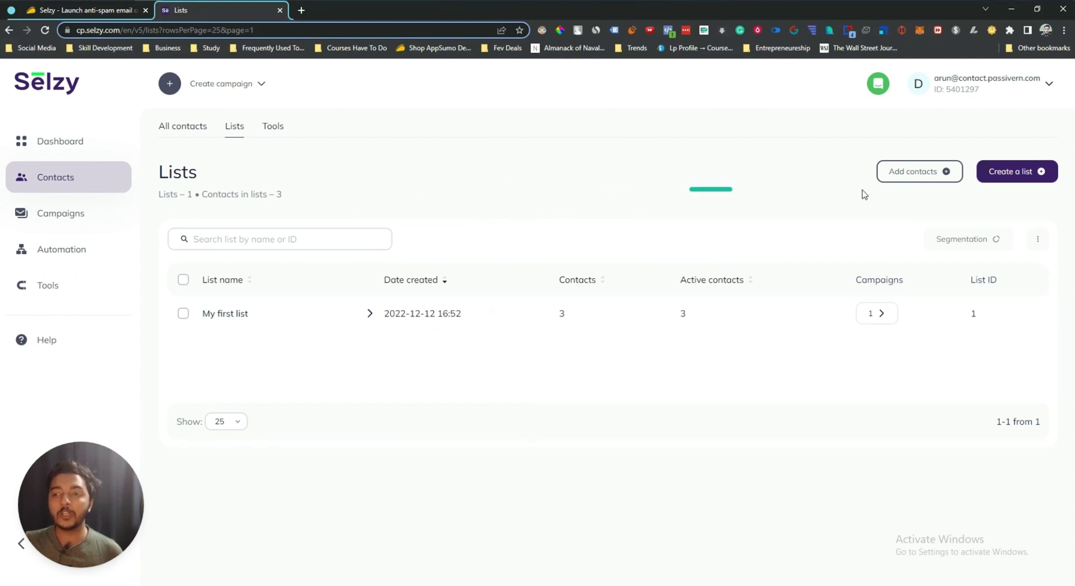
Step: Create a new contact list named 'List 1'
{"action": "left_click", "coordinate": [1005, 174]}
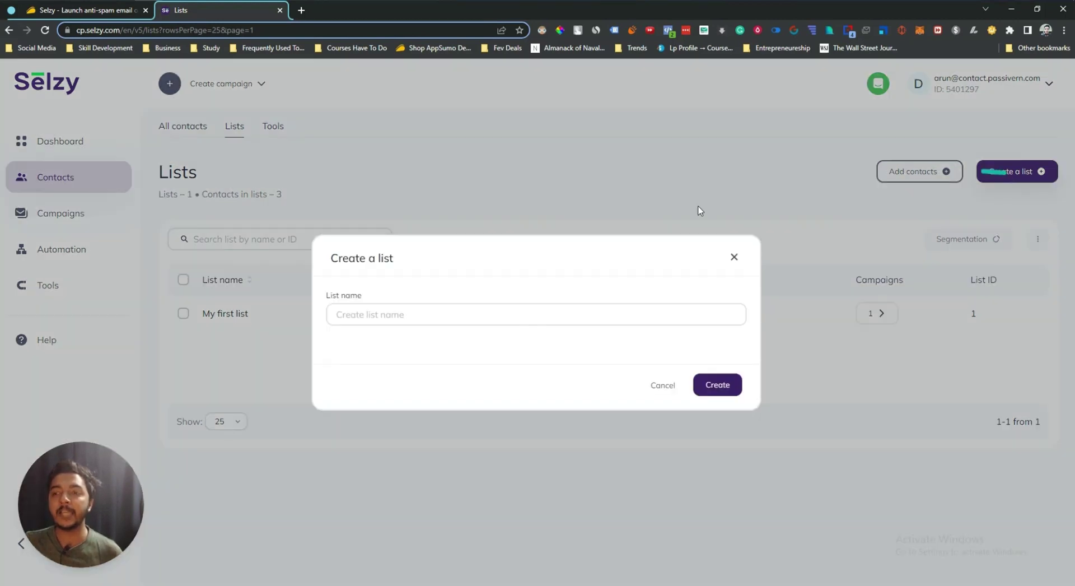
{"action": "left_click", "coordinate": [397, 314]}
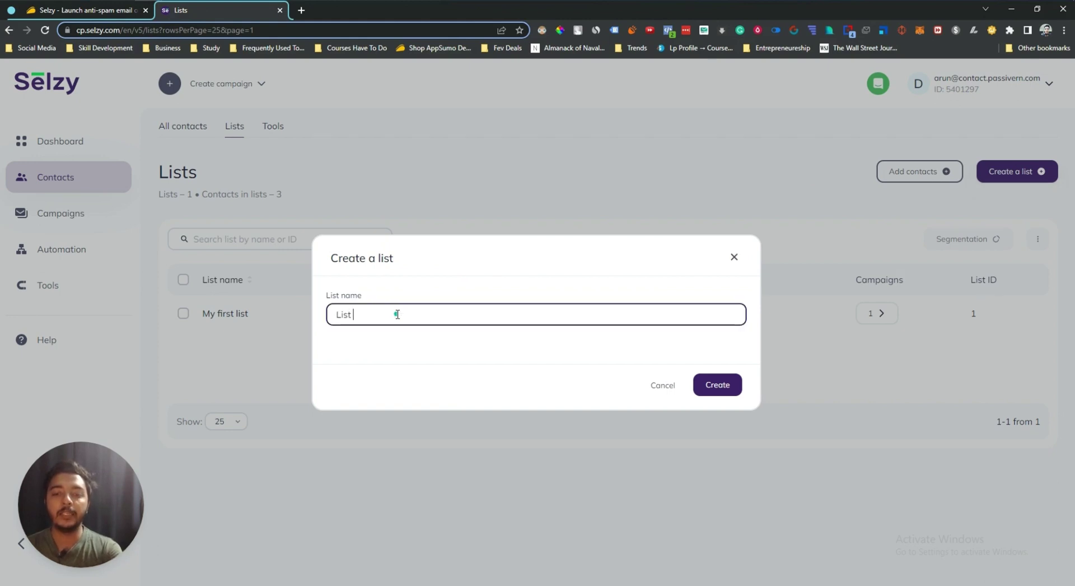
{"action": "type", "text": "List 1"}
{"action": "left_click", "coordinate": [716, 387]}
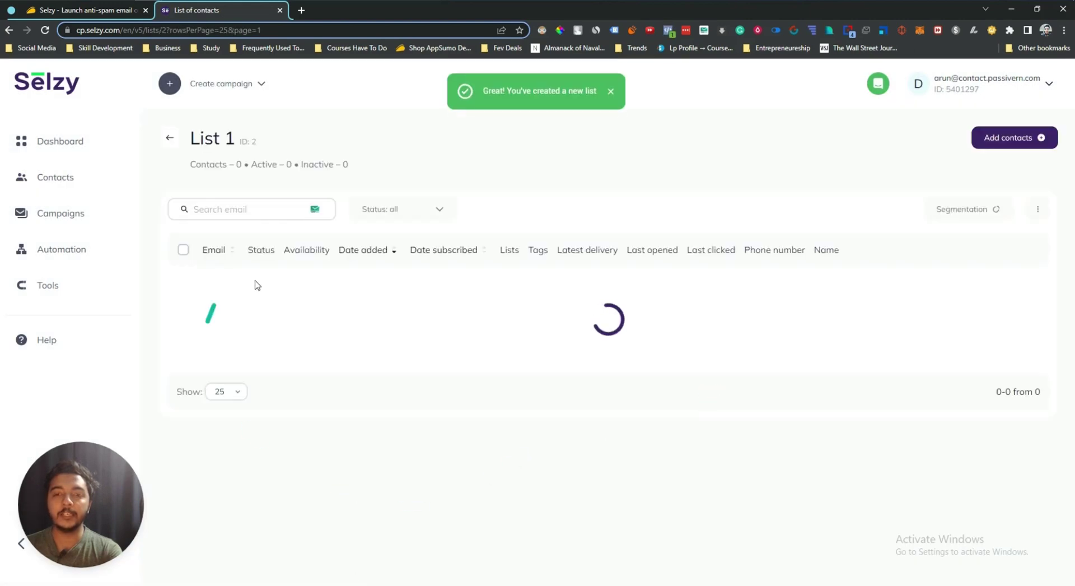
Step: Start adding a single contact to List 1, cancel the form, and go back to Lists
{"action": "left_click", "coordinate": [999, 142]}
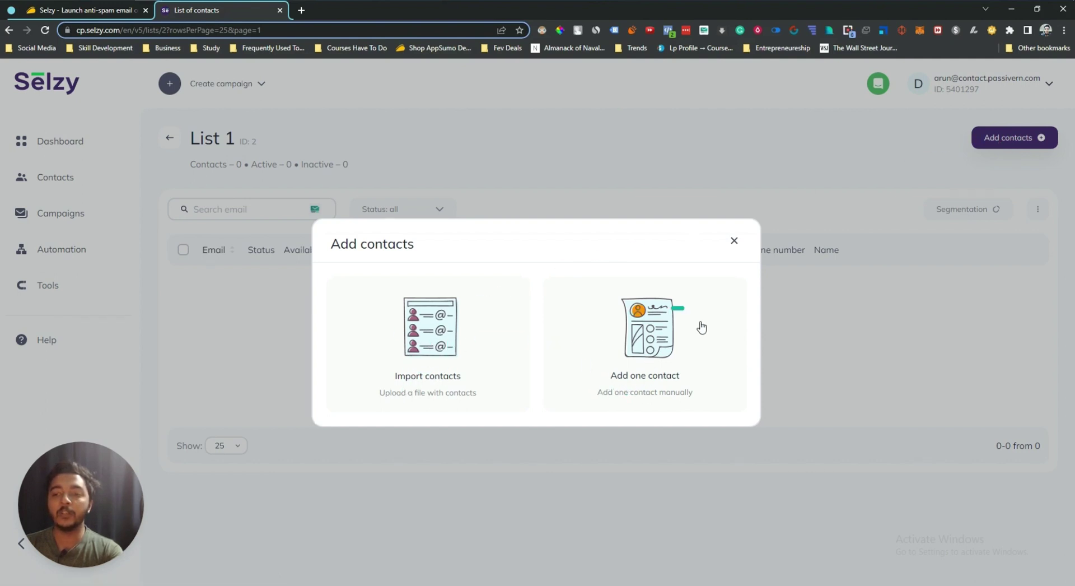
{"action": "left_click", "coordinate": [669, 352]}
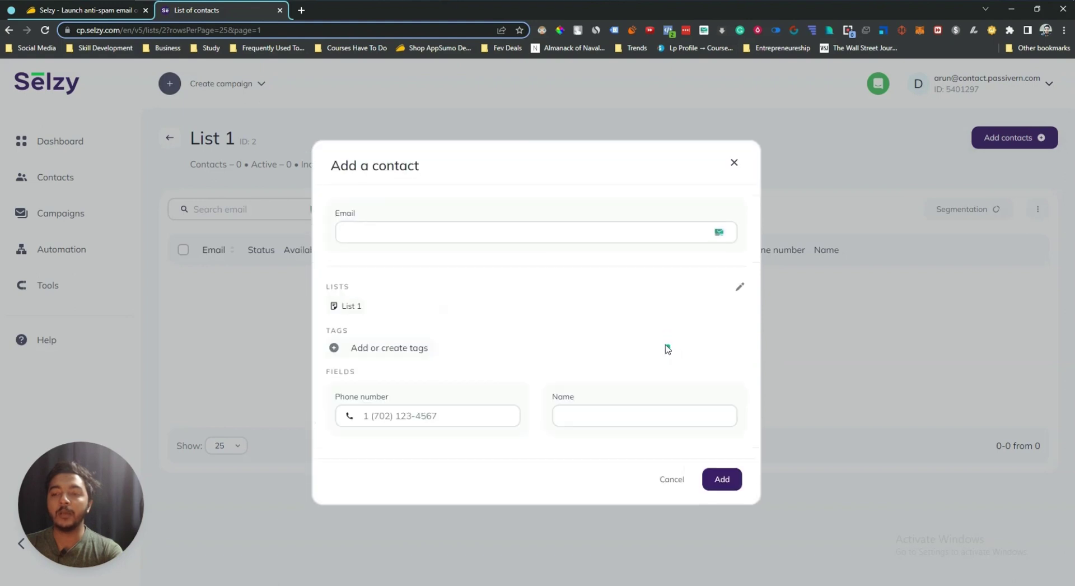
{"action": "left_click", "coordinate": [383, 232]}
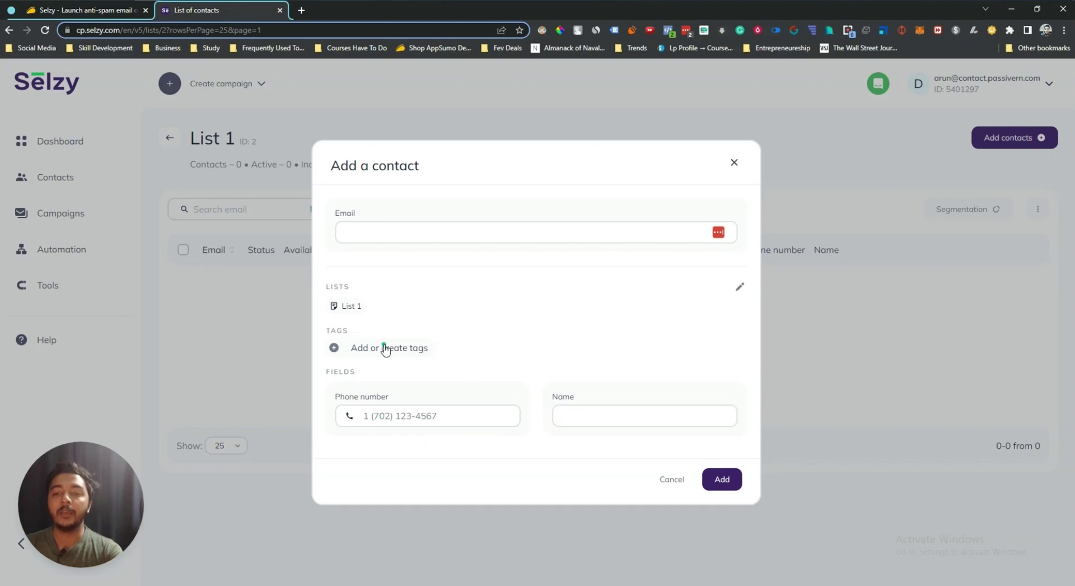
{"action": "left_click", "coordinate": [734, 164]}
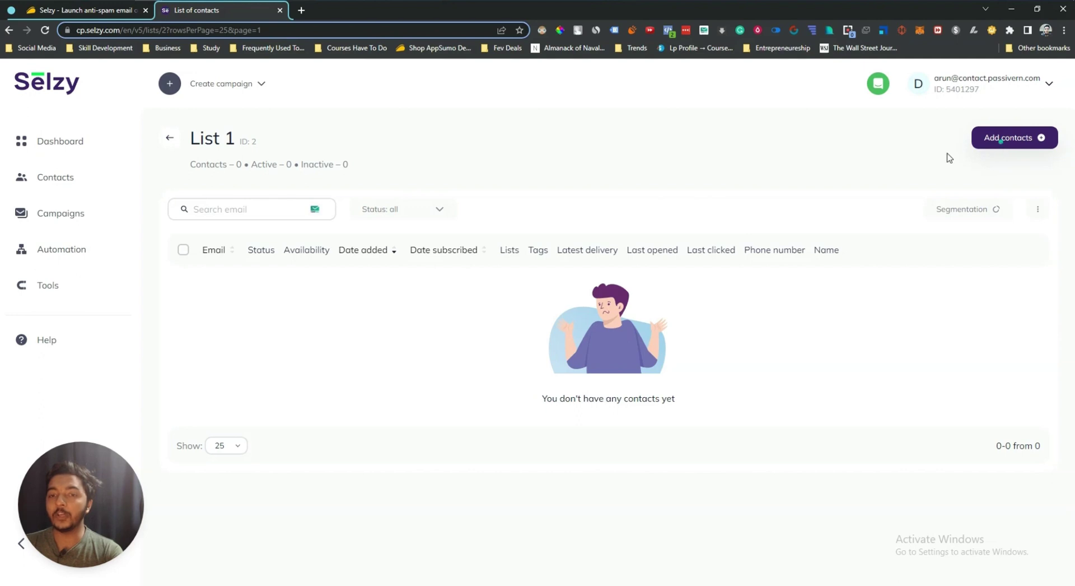
{"action": "left_click", "coordinate": [167, 139]}
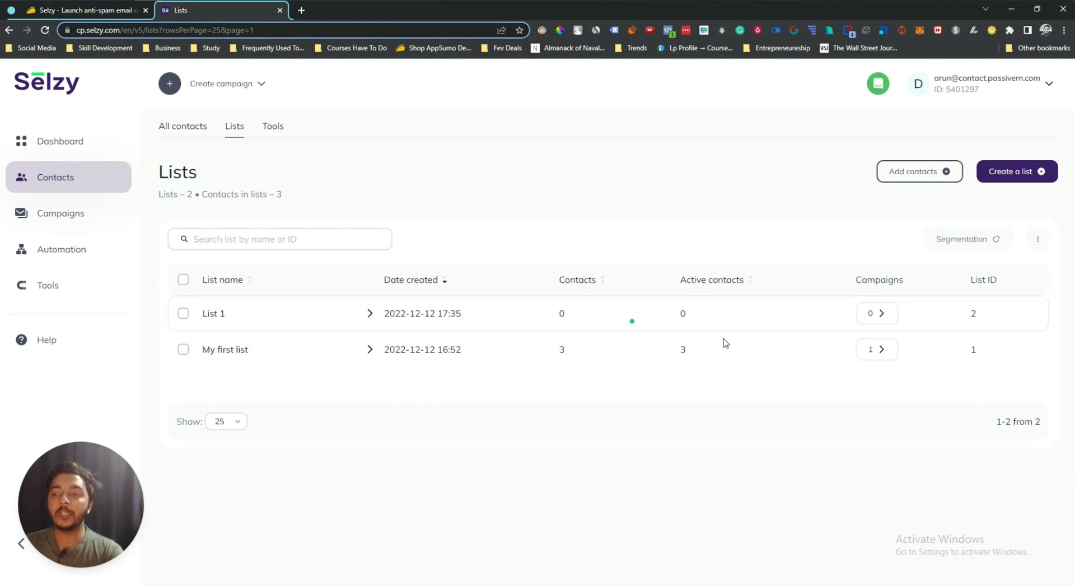
Step: Open Campaign history and show the Create campaign options: Email, SMS, Viber, Email template
{"action": "left_click", "coordinate": [70, 218]}
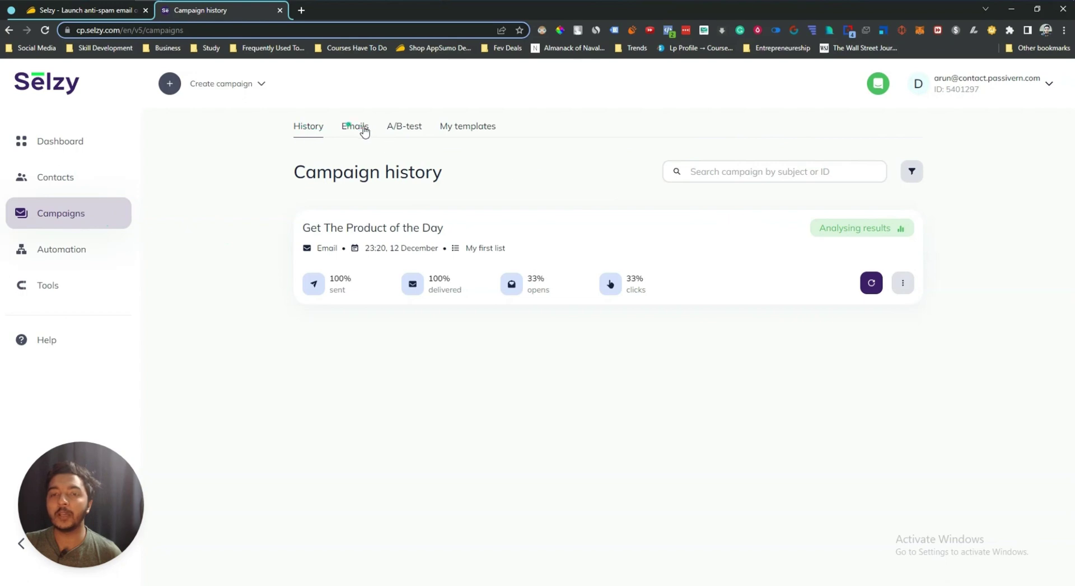
{"action": "left_click", "coordinate": [224, 91]}
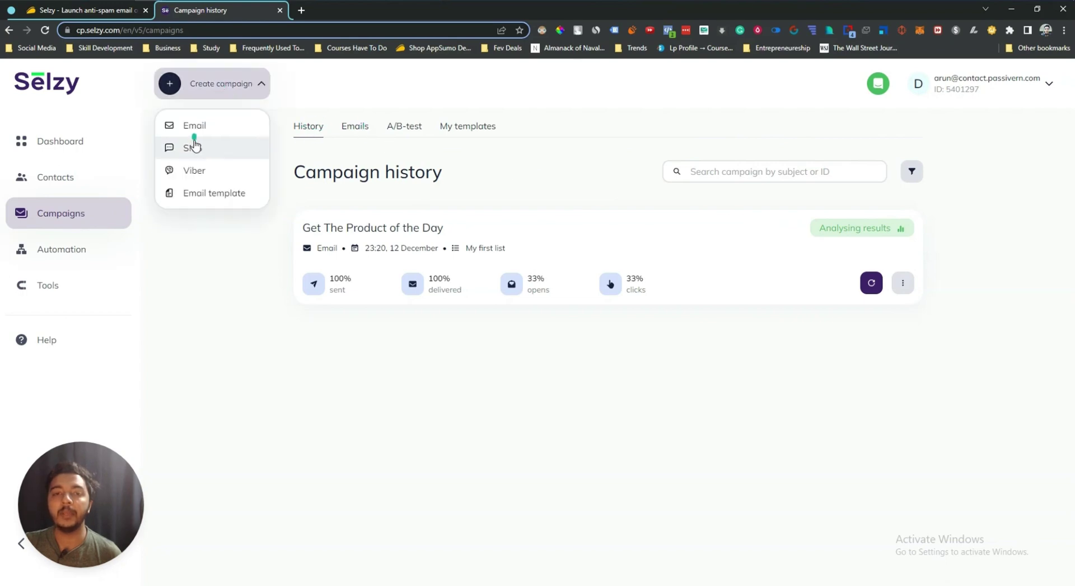
{"action": "left_click", "coordinate": [97, 11]}
{"action": "scroll", "coordinate": [96, 139], "scroll_direction": "down", "scroll_amount": 5}
{"action": "scroll", "coordinate": [95, 139], "scroll_direction": "up", "scroll_amount": 5}
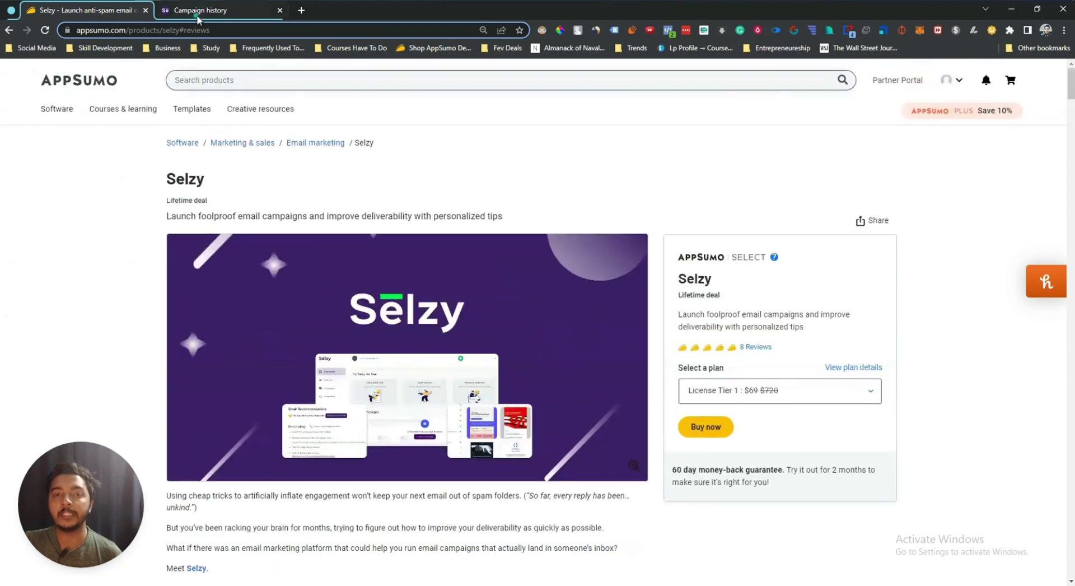
{"action": "left_click", "coordinate": [199, 11]}
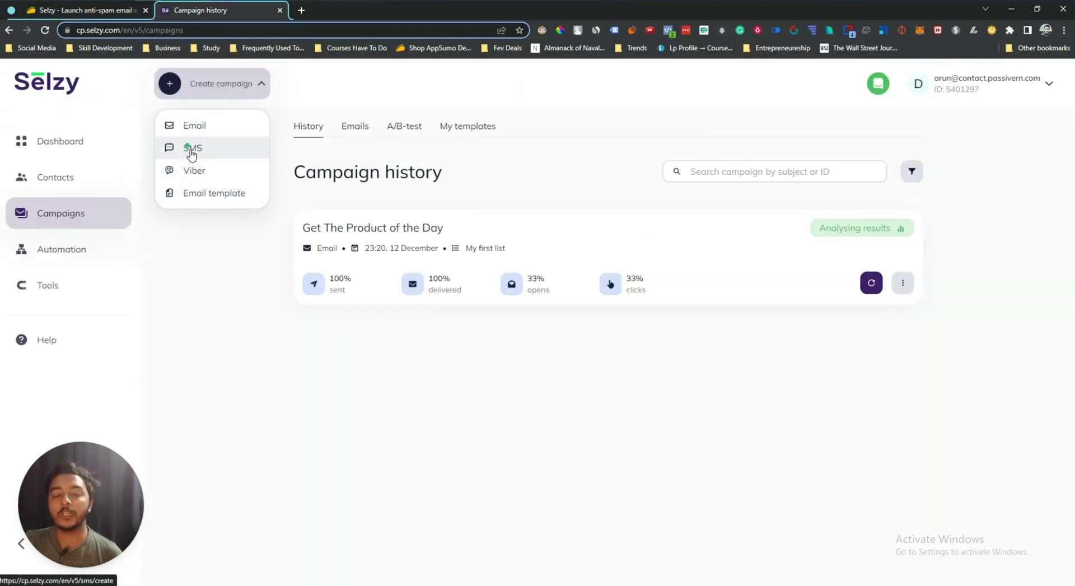
{"action": "left_click", "coordinate": [210, 280]}
{"action": "left_click", "coordinate": [222, 91]}
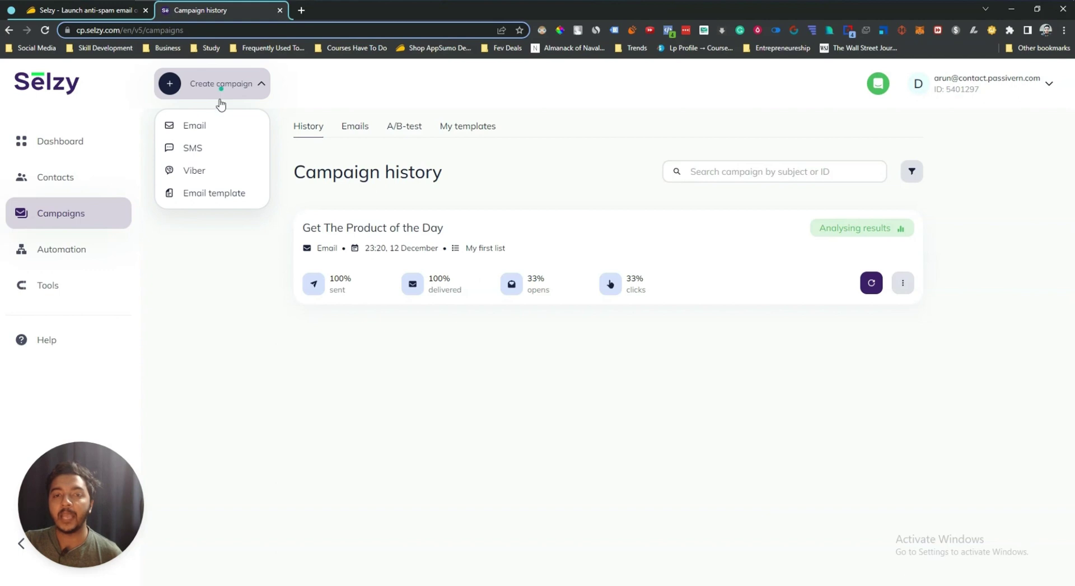
Step: Start a new email campaign and scroll through the template gallery
{"action": "left_click", "coordinate": [199, 127]}
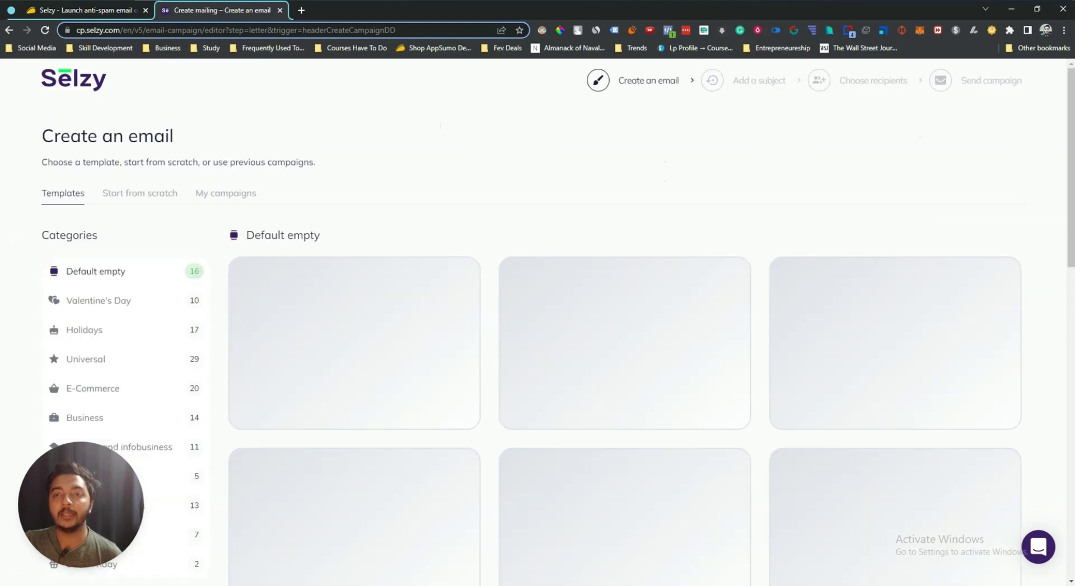
{"action": "scroll", "coordinate": [446, 321], "scroll_direction": "down", "scroll_amount": 7}
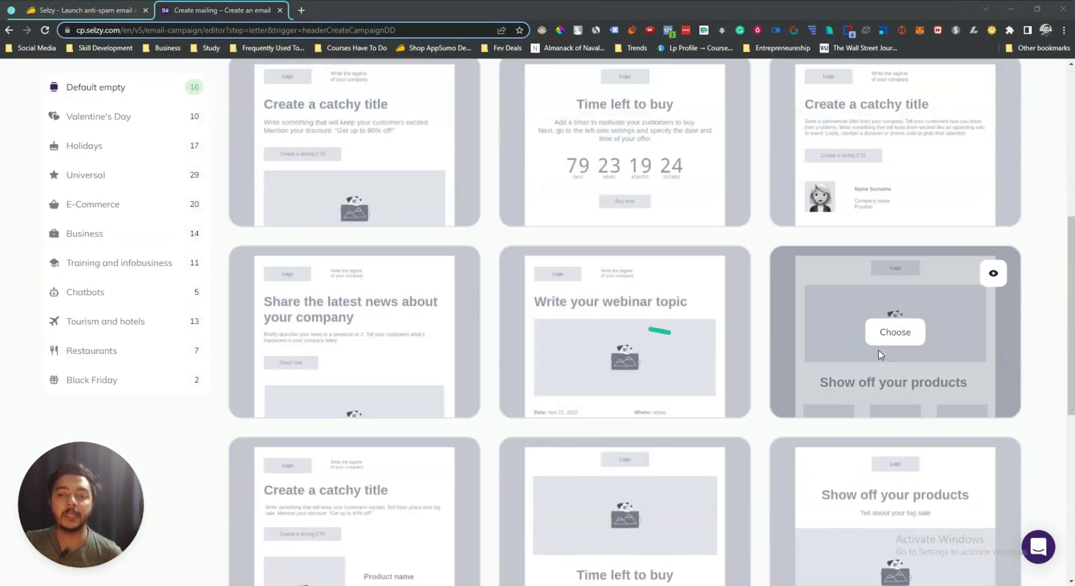
{"action": "scroll", "coordinate": [896, 358], "scroll_direction": "up", "scroll_amount": 1}
{"action": "scroll", "coordinate": [922, 368], "scroll_direction": "up", "scroll_amount": 6}
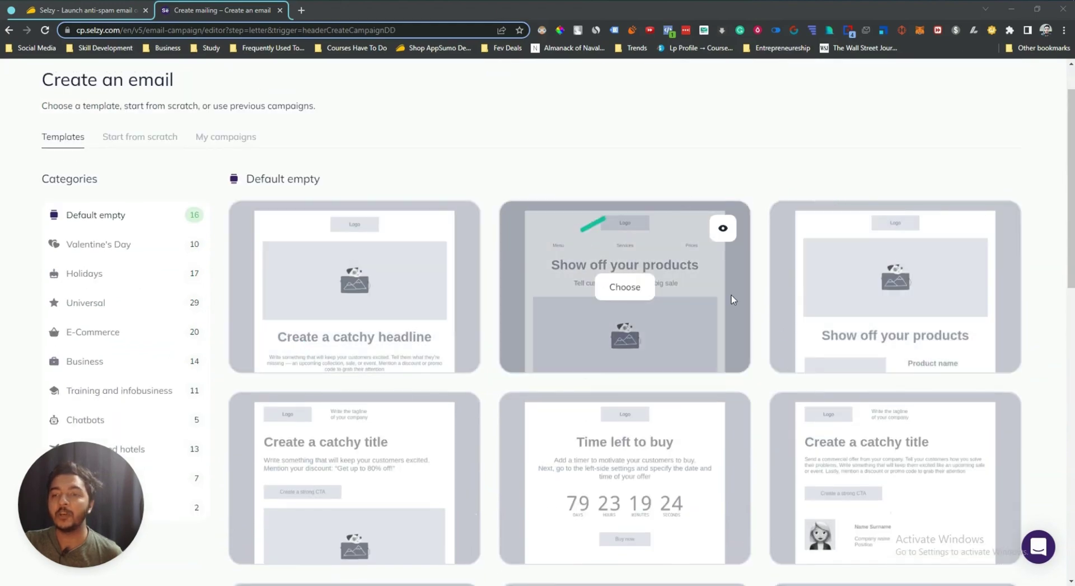
{"action": "scroll", "coordinate": [643, 360], "scroll_direction": "down", "scroll_amount": 9}
{"action": "scroll", "coordinate": [620, 367], "scroll_direction": "up", "scroll_amount": 10}
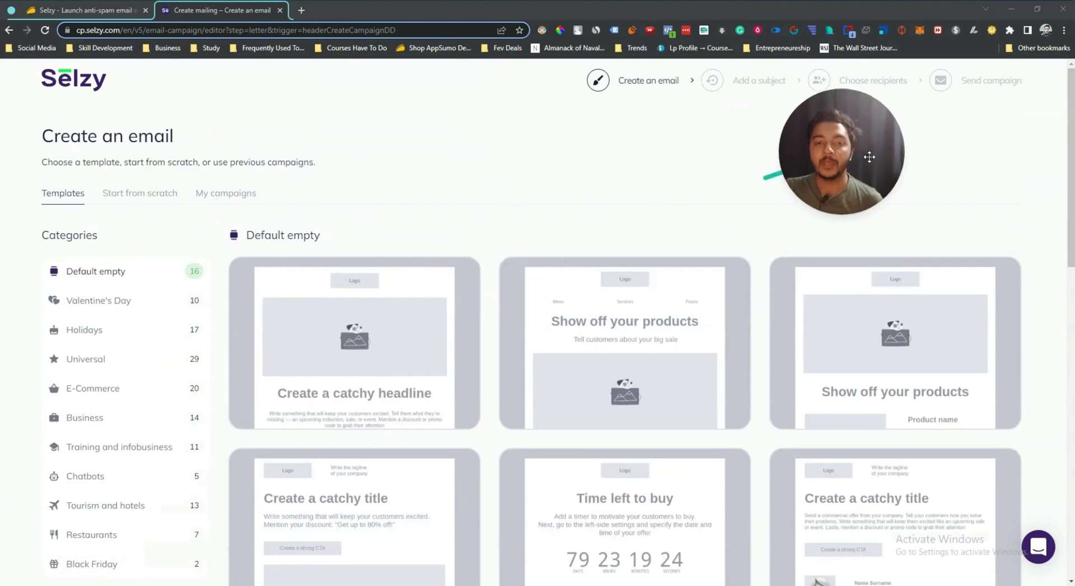
{"action": "scroll", "coordinate": [426, 224], "scroll_direction": "down", "scroll_amount": 2}
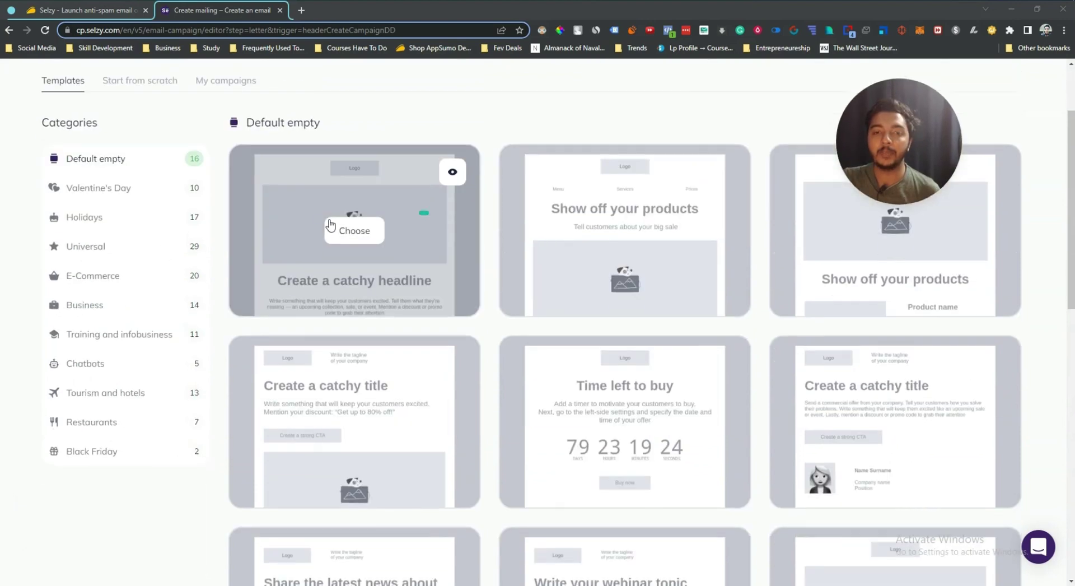
Step: Browse the Valentine's Day and Holidays template categories
{"action": "left_click", "coordinate": [91, 193]}
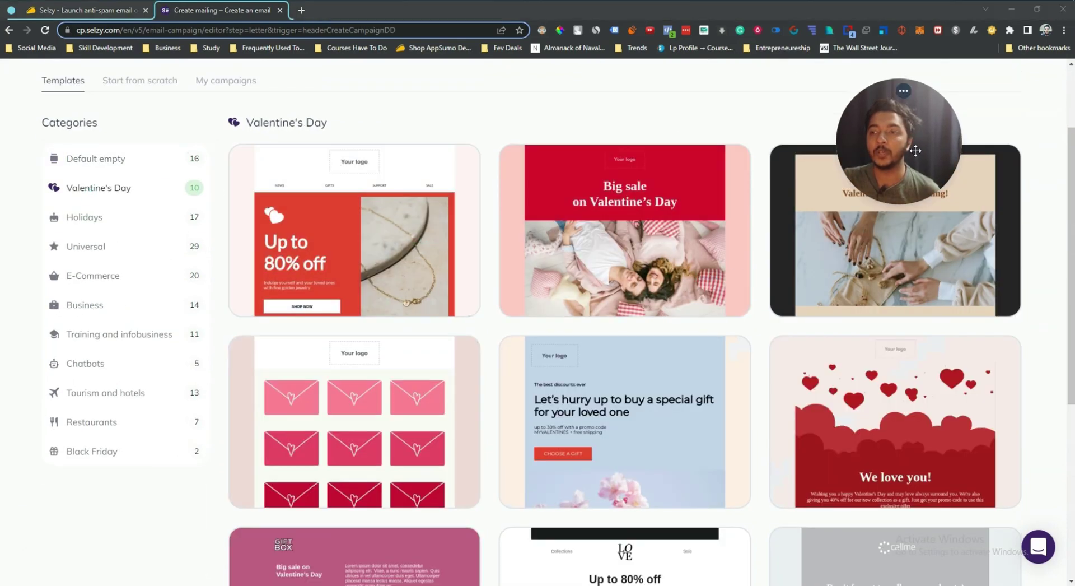
{"action": "scroll", "coordinate": [728, 347], "scroll_direction": "down", "scroll_amount": 5}
{"action": "scroll", "coordinate": [696, 359], "scroll_direction": "up", "scroll_amount": 2}
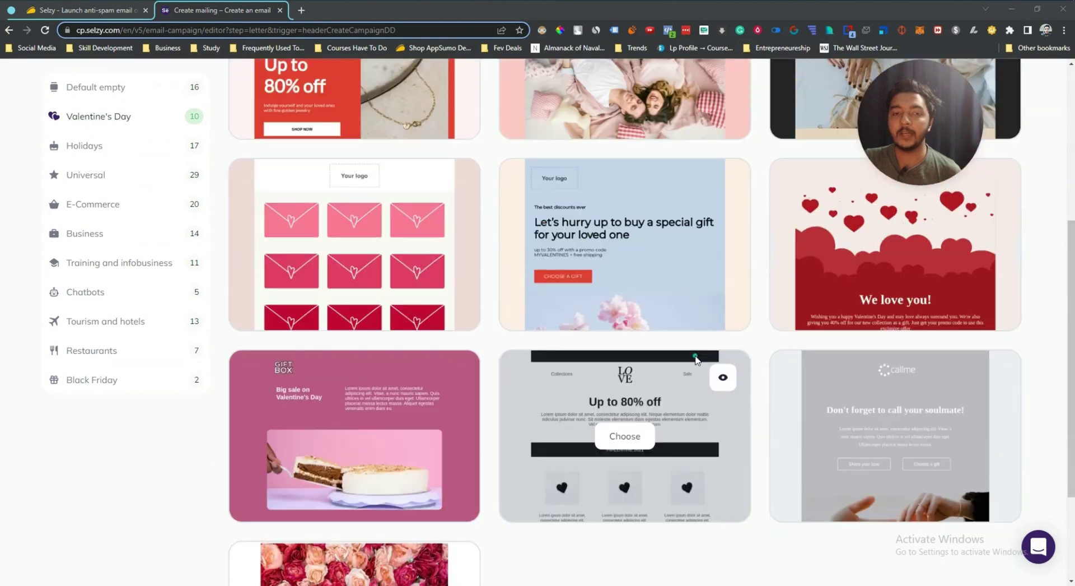
{"action": "scroll", "coordinate": [93, 238], "scroll_direction": "up", "scroll_amount": 3}
{"action": "left_click", "coordinate": [93, 228]}
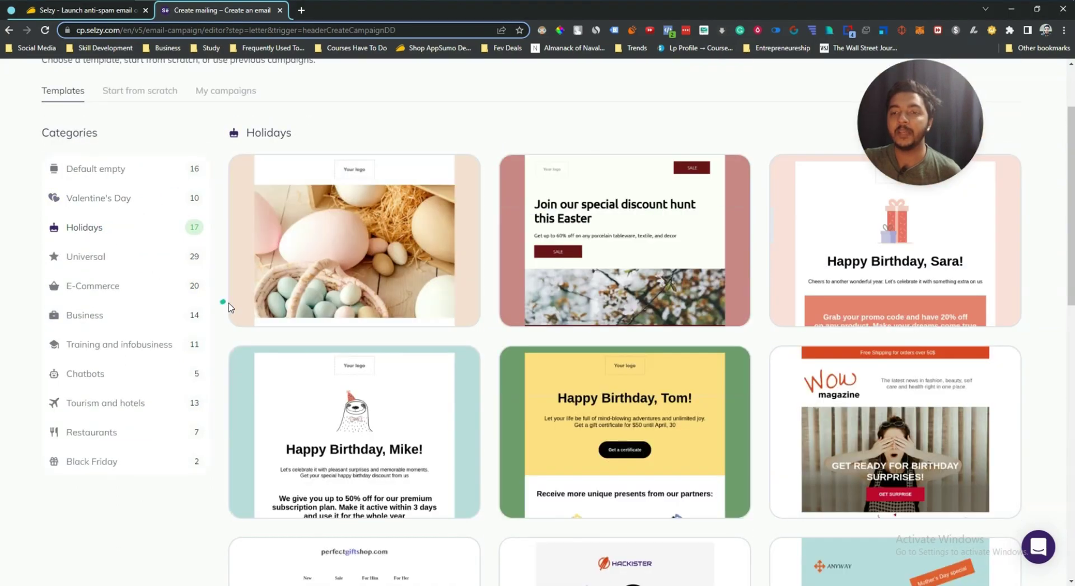
{"action": "scroll", "coordinate": [647, 362], "scroll_direction": "down", "scroll_amount": 3}
{"action": "scroll", "coordinate": [648, 365], "scroll_direction": "down", "scroll_amount": 7}
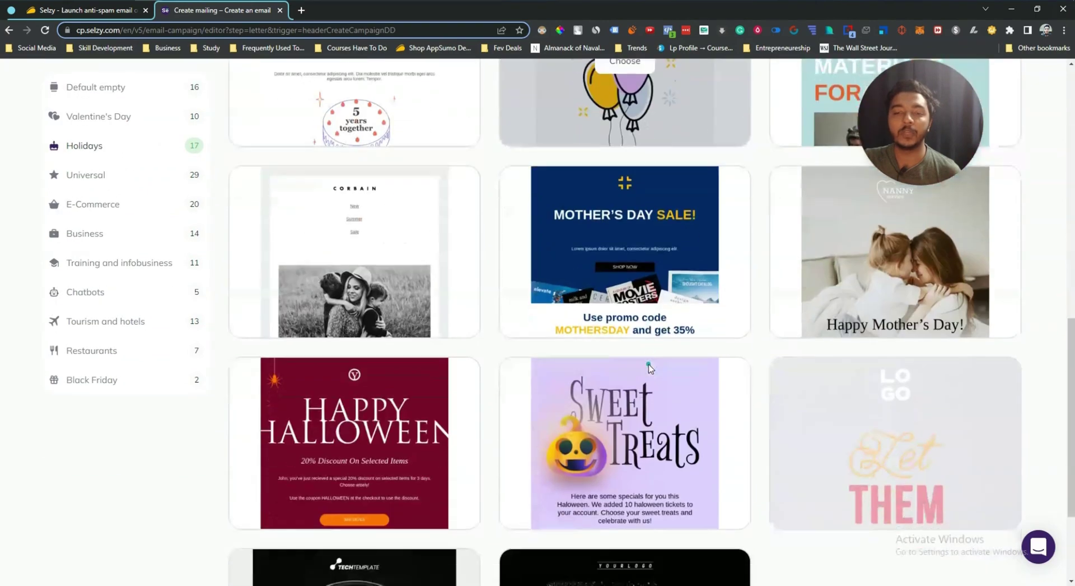
{"action": "scroll", "coordinate": [649, 365], "scroll_direction": "down", "scroll_amount": 3}
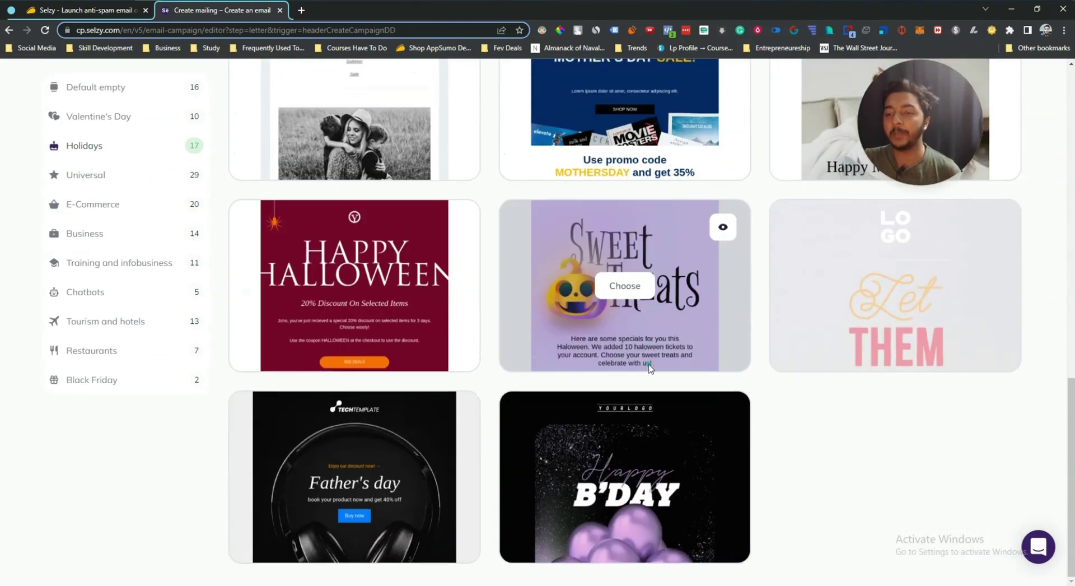
{"action": "scroll", "coordinate": [643, 366], "scroll_direction": "up", "scroll_amount": 13}
{"action": "scroll", "coordinate": [218, 311], "scroll_direction": "up", "scroll_amount": 2}
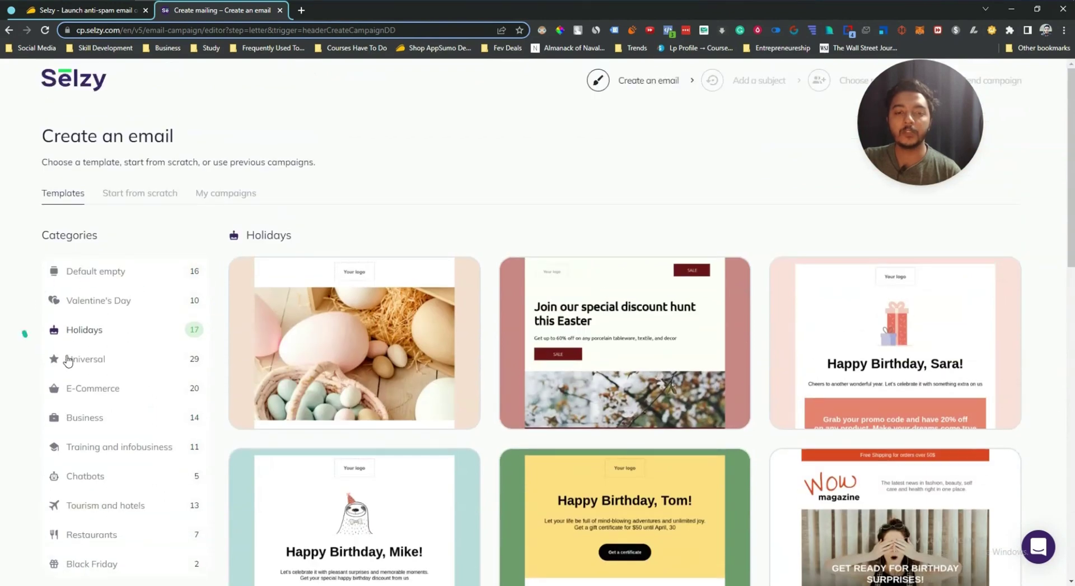
Step: Browse the Universal templates, then the Business category's 14 templates
{"action": "left_click", "coordinate": [85, 361]}
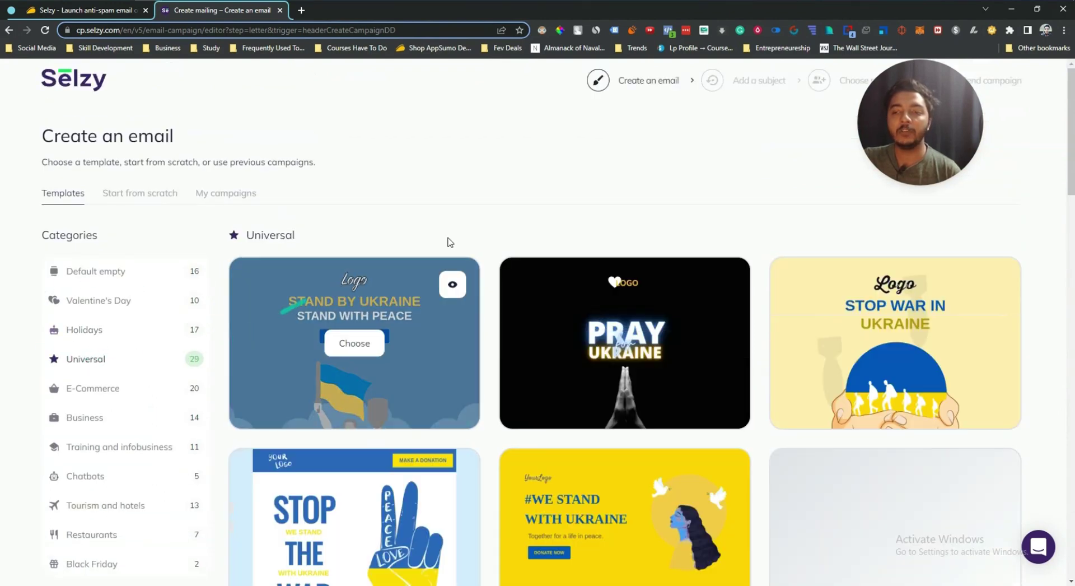
{"action": "scroll", "coordinate": [547, 226], "scroll_direction": "down", "scroll_amount": 3}
{"action": "scroll", "coordinate": [547, 230], "scroll_direction": "down", "scroll_amount": 1}
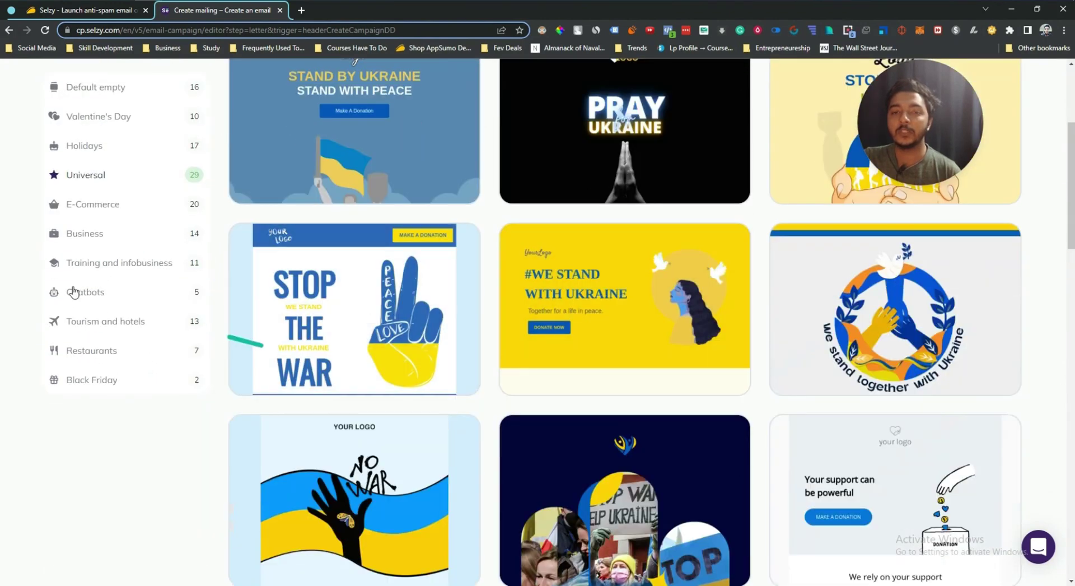
{"action": "left_click", "coordinate": [78, 239]}
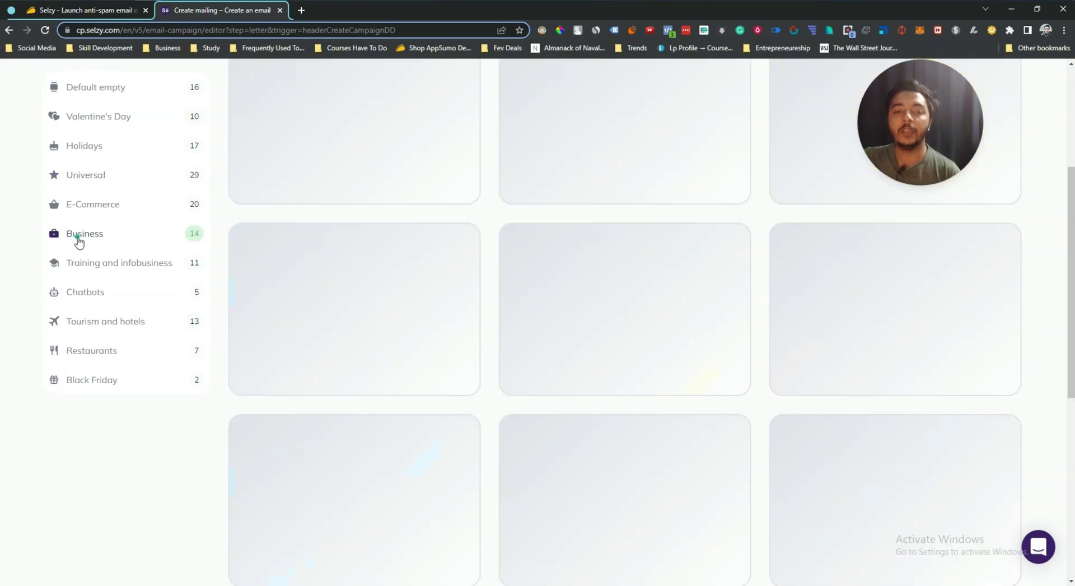
{"action": "scroll", "coordinate": [544, 341], "scroll_direction": "up", "scroll_amount": 3}
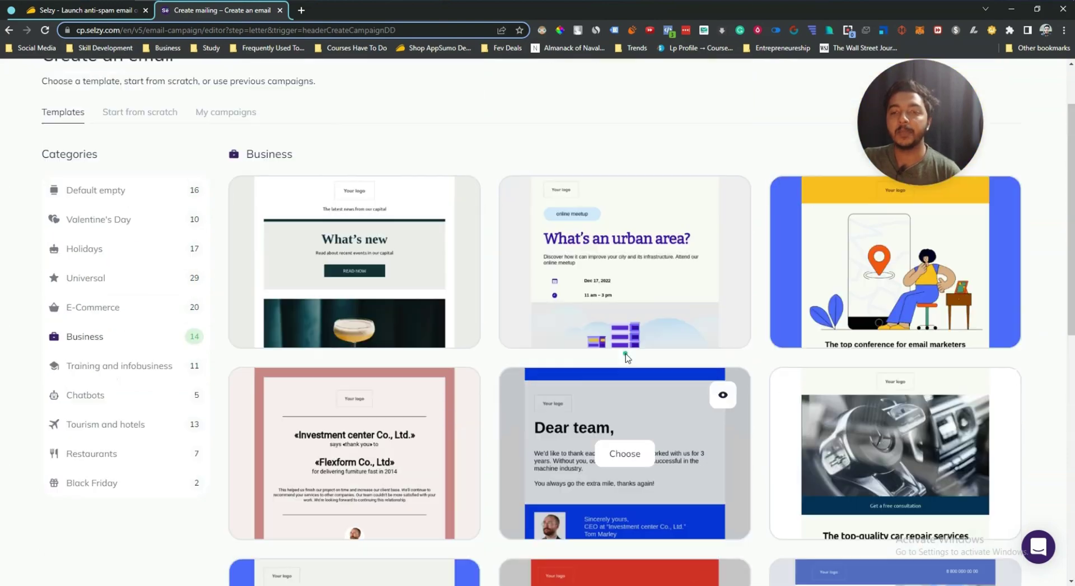
{"action": "scroll", "coordinate": [744, 336], "scroll_direction": "down", "scroll_amount": 9}
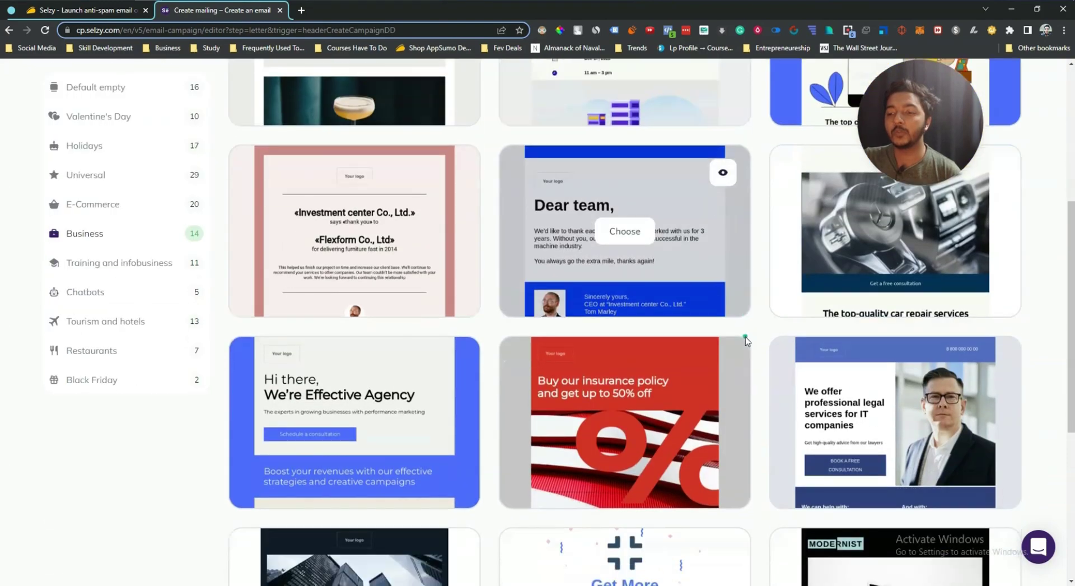
{"action": "scroll", "coordinate": [897, 235], "scroll_direction": "down", "scroll_amount": 2}
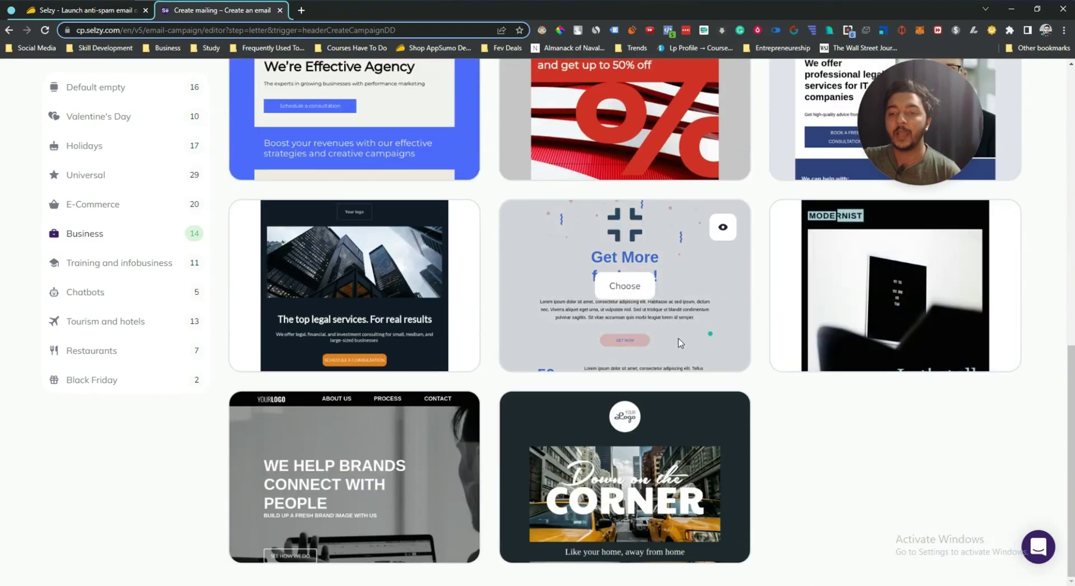
{"action": "scroll", "coordinate": [896, 269], "scroll_direction": "up", "scroll_amount": 3}
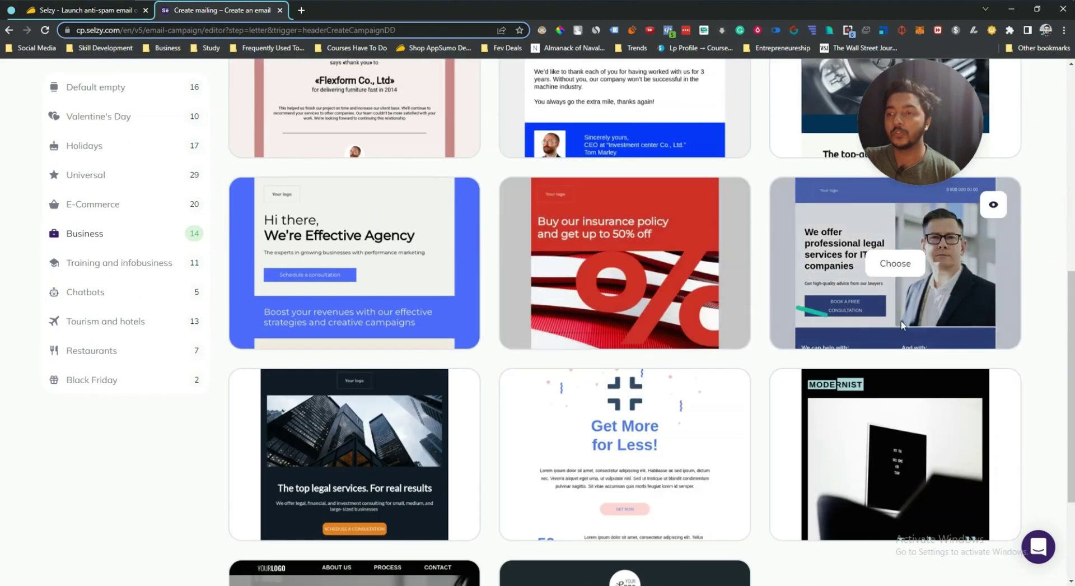
Step: Open the full preview of the 'professional legal services for IT companies' template
{"action": "left_click", "coordinate": [995, 205]}
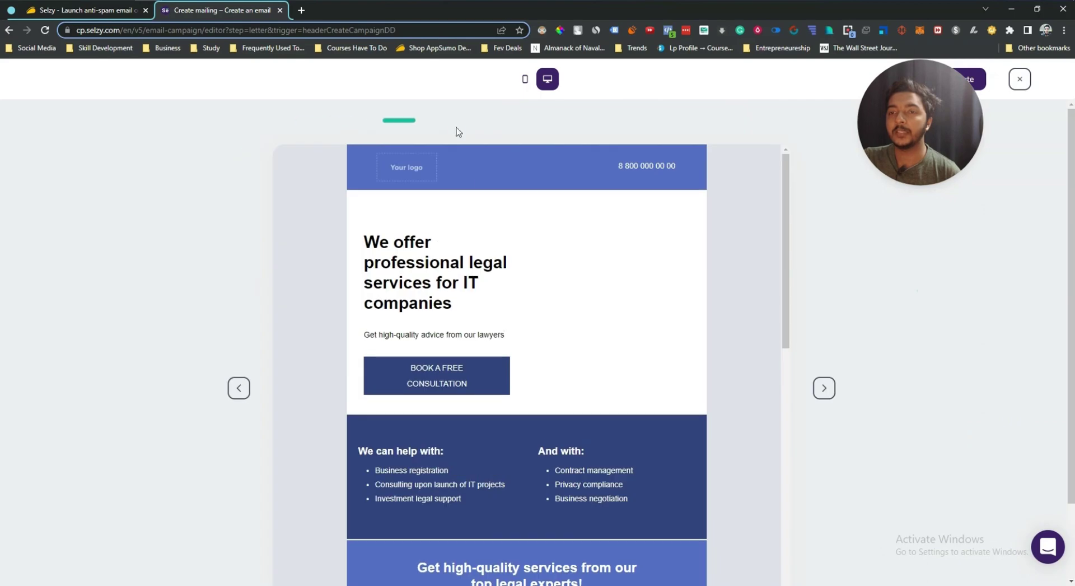
{"action": "scroll", "coordinate": [471, 343], "scroll_direction": "down", "scroll_amount": 1}
{"action": "scroll", "coordinate": [471, 343], "scroll_direction": "down", "scroll_amount": 4}
{"action": "scroll", "coordinate": [471, 342], "scroll_direction": "up", "scroll_amount": 5}
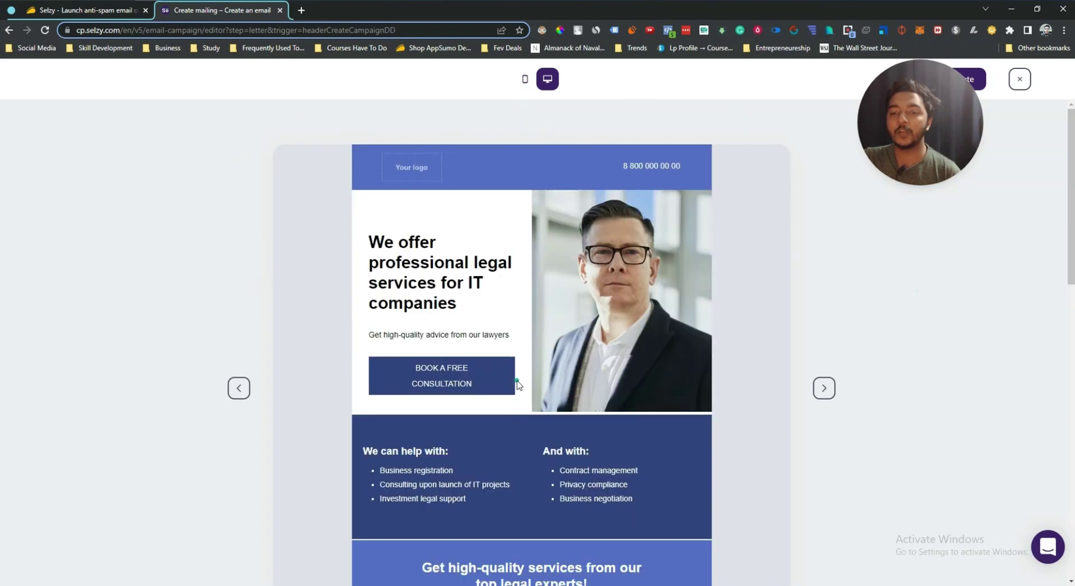
{"action": "scroll", "coordinate": [544, 297], "scroll_direction": "down", "scroll_amount": 12}
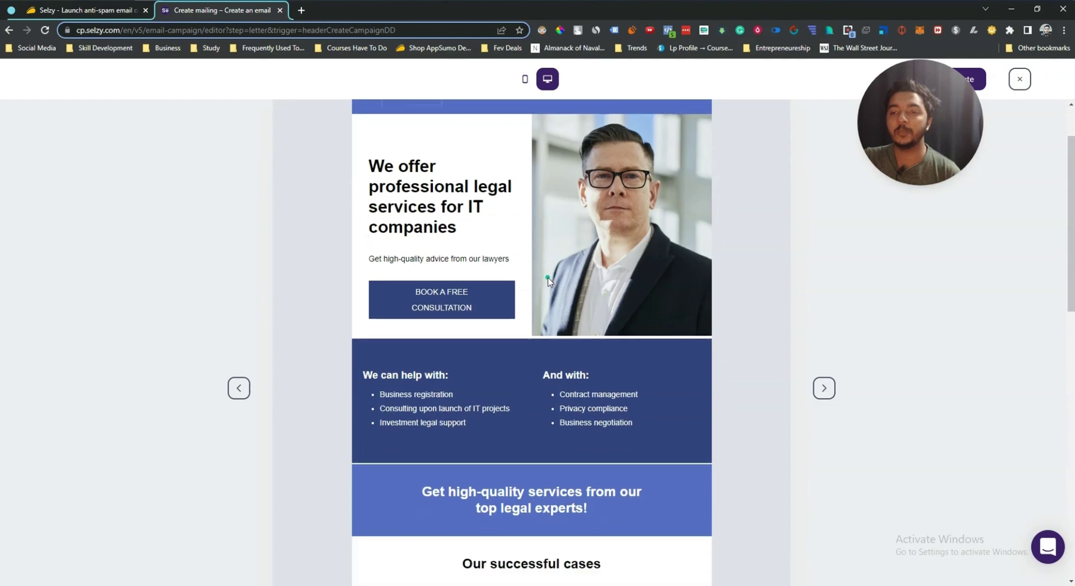
{"action": "scroll", "coordinate": [548, 278], "scroll_direction": "up", "scroll_amount": 12}
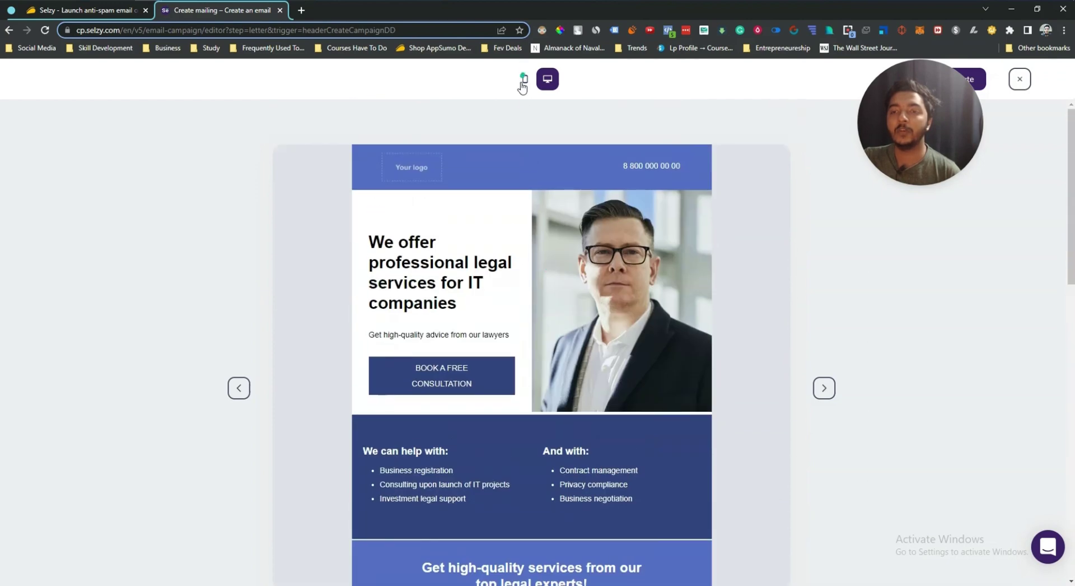
Step: Check the template's mobile layout and choose to use it for the campaign
{"action": "left_click", "coordinate": [523, 80]}
{"action": "scroll", "coordinate": [533, 256], "scroll_direction": "down", "scroll_amount": 15}
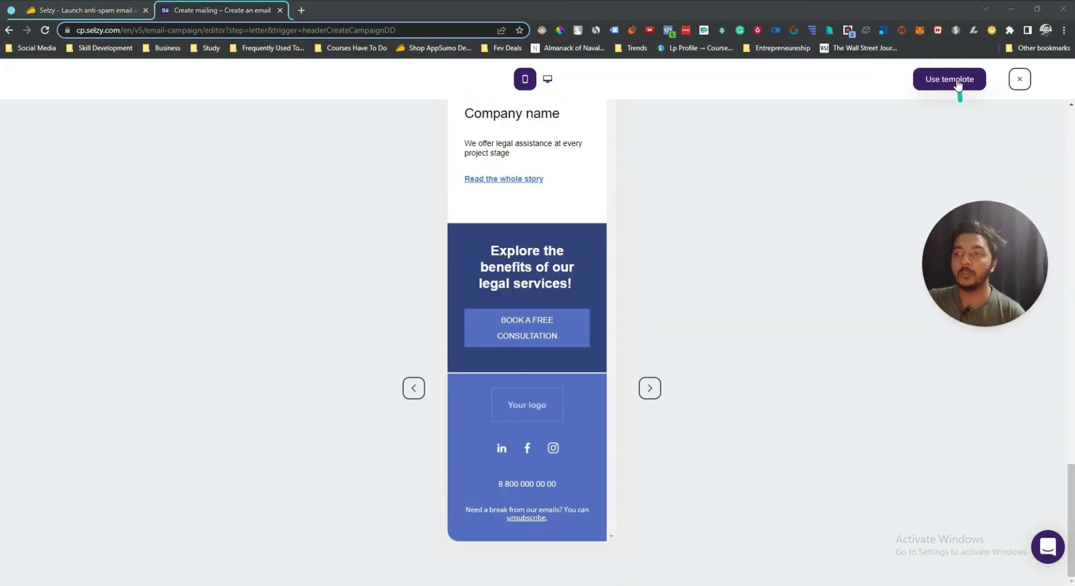
{"action": "left_click", "coordinate": [931, 85]}
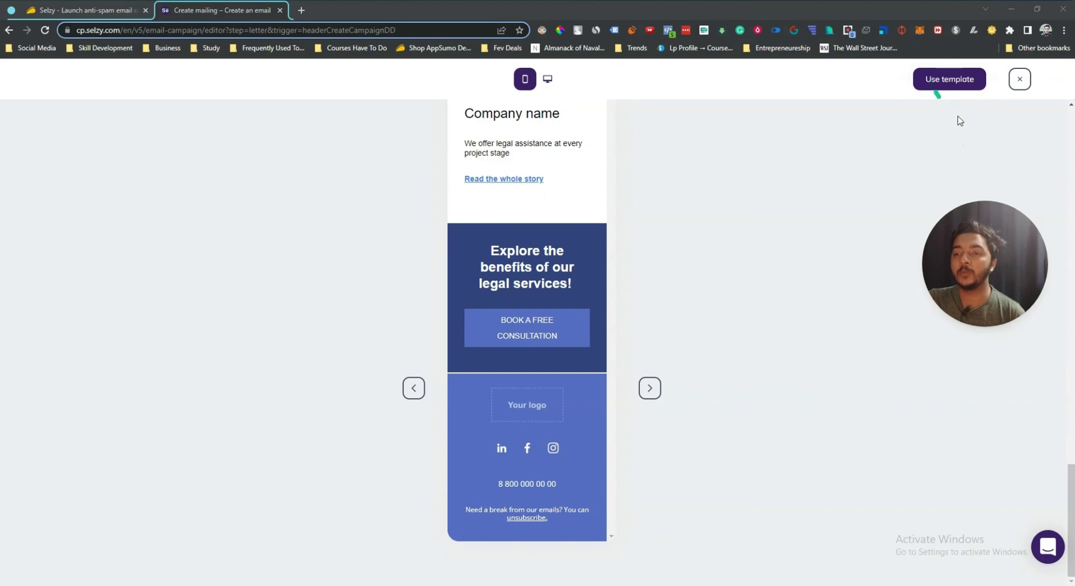
Step: Apply the legal-services template and inspect its logo, headline and row properties
{"action": "left_click", "coordinate": [959, 83]}
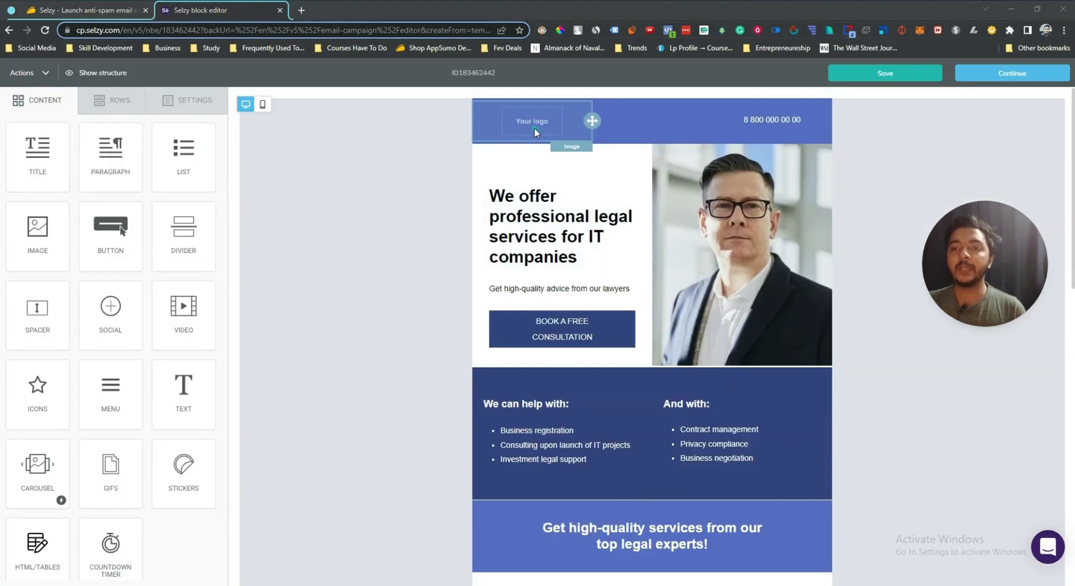
{"action": "left_click", "coordinate": [534, 129]}
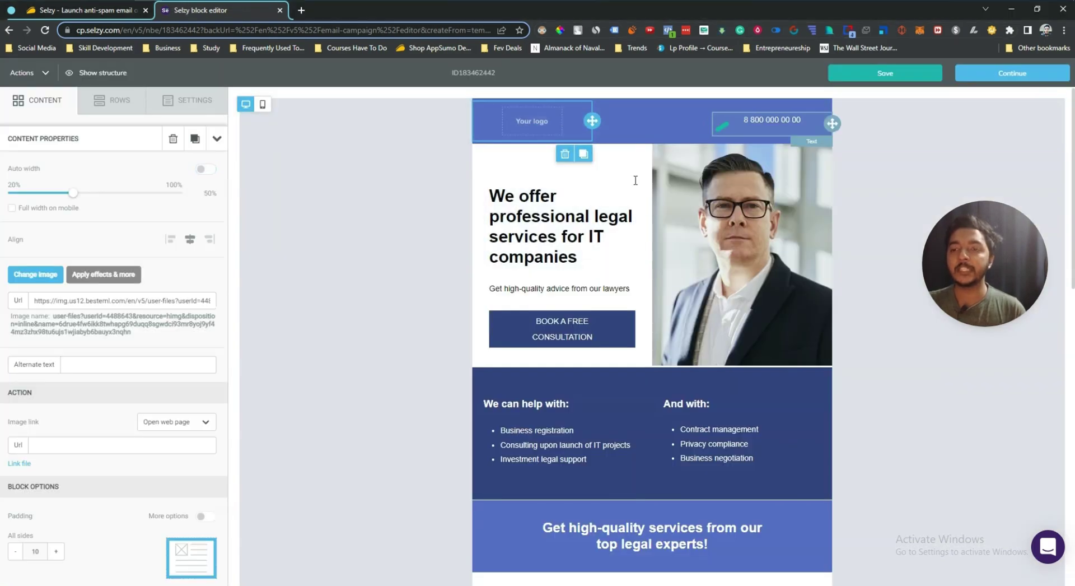
{"action": "left_click", "coordinate": [597, 223]}
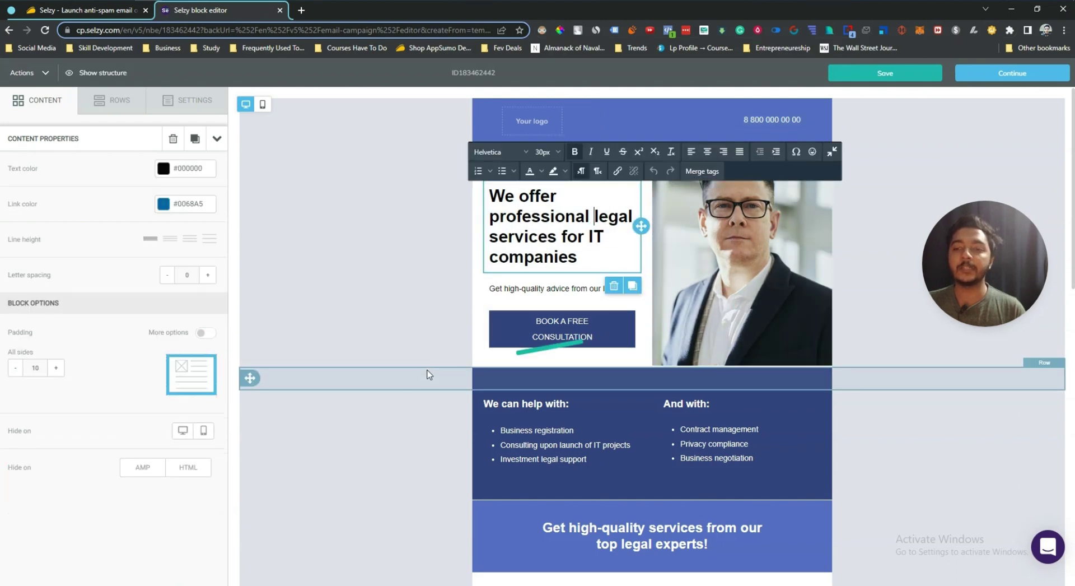
{"action": "left_click", "coordinate": [387, 271]}
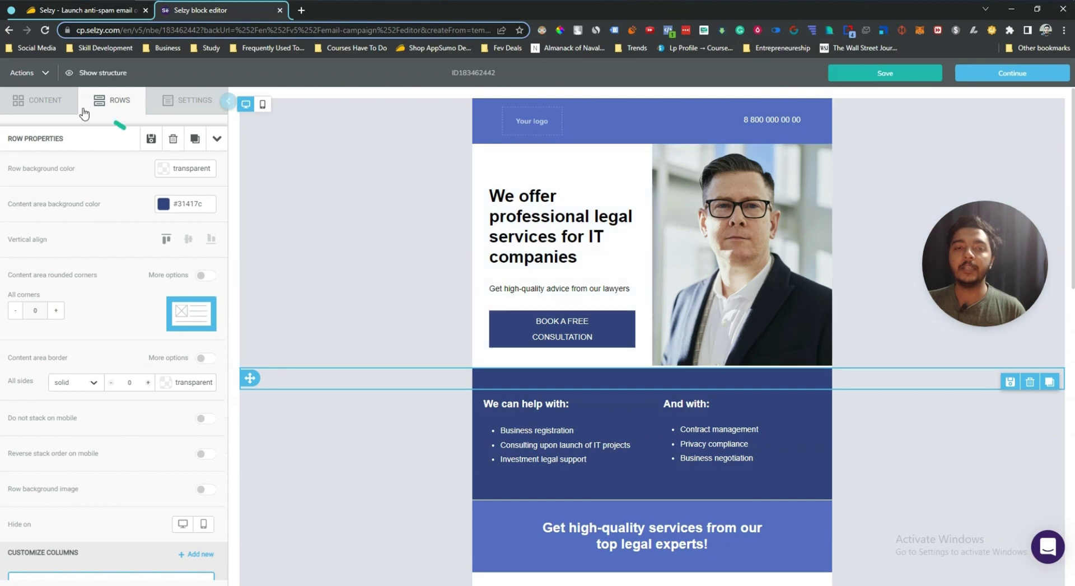
Step: Browse the Content blocks, trying a button block placement without keeping it
{"action": "left_click", "coordinate": [41, 106]}
{"action": "left_click_drag", "start_coordinate": [48, 185], "coordinate": [73, 144]}
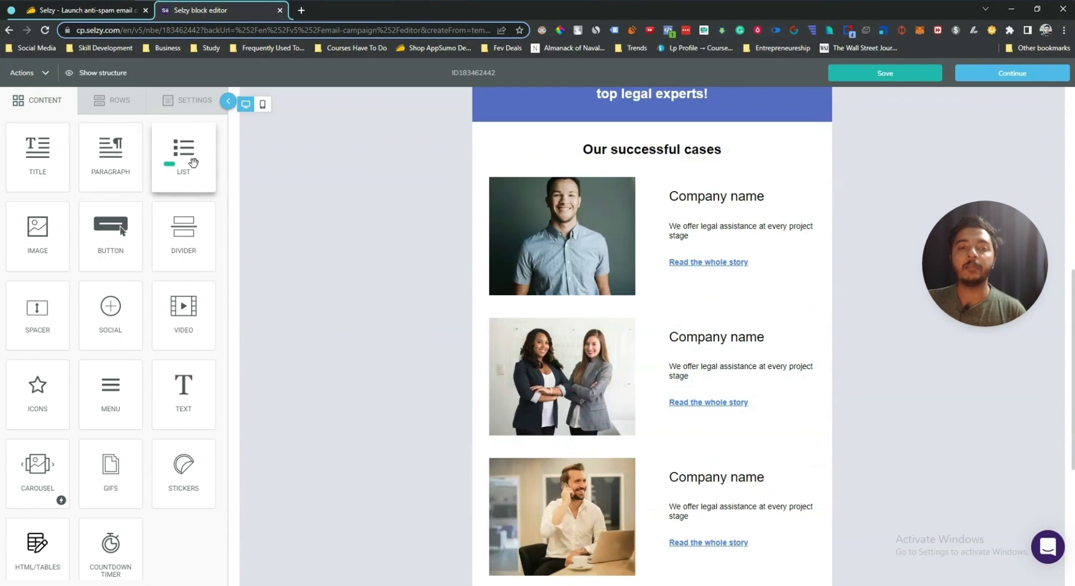
{"action": "left_click_drag", "start_coordinate": [112, 246], "coordinate": [183, 259]}
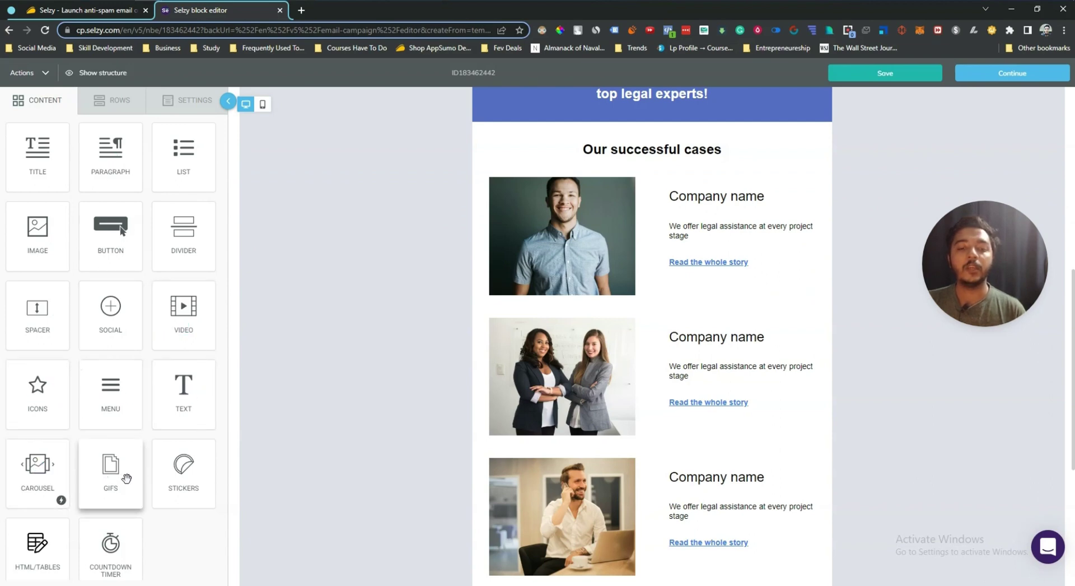
{"action": "scroll", "coordinate": [185, 448], "scroll_direction": "down", "scroll_amount": 1}
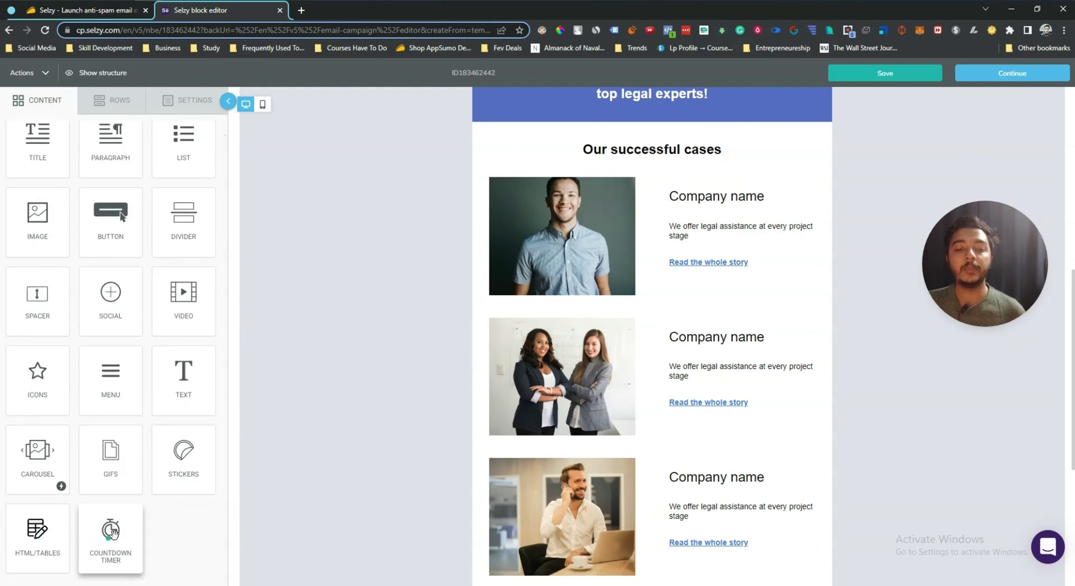
{"action": "scroll", "coordinate": [120, 532], "scroll_direction": "up", "scroll_amount": 1}
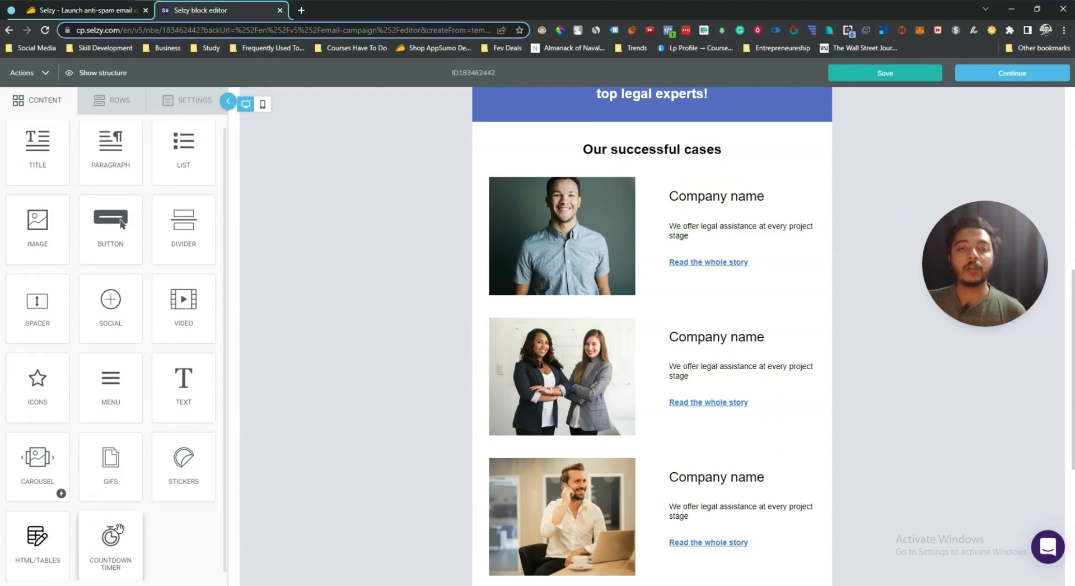
Step: View the Rows layouts and general Settings, then save the email design
{"action": "left_click", "coordinate": [108, 107]}
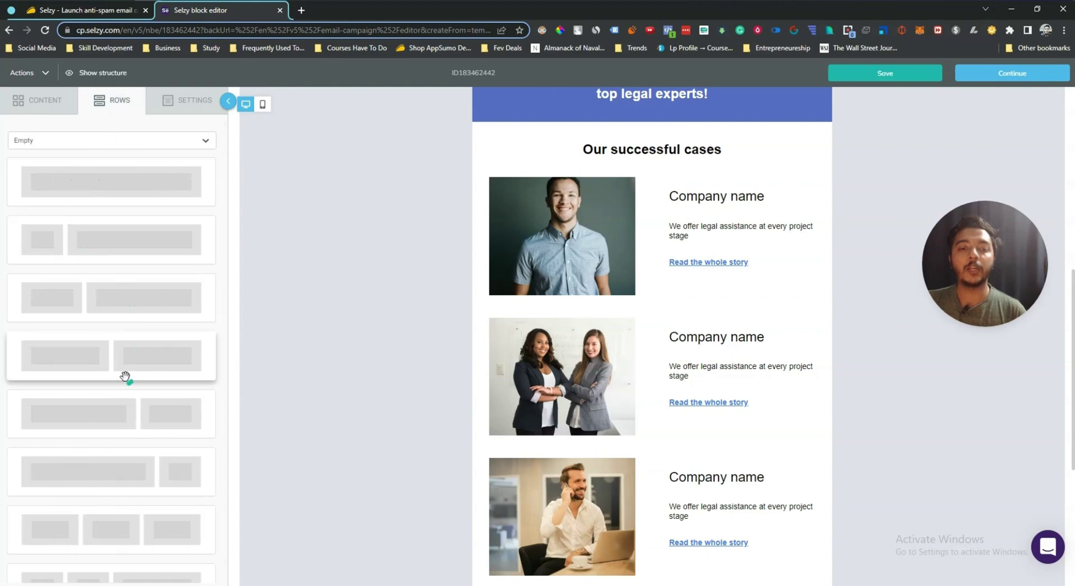
{"action": "left_click", "coordinate": [177, 107]}
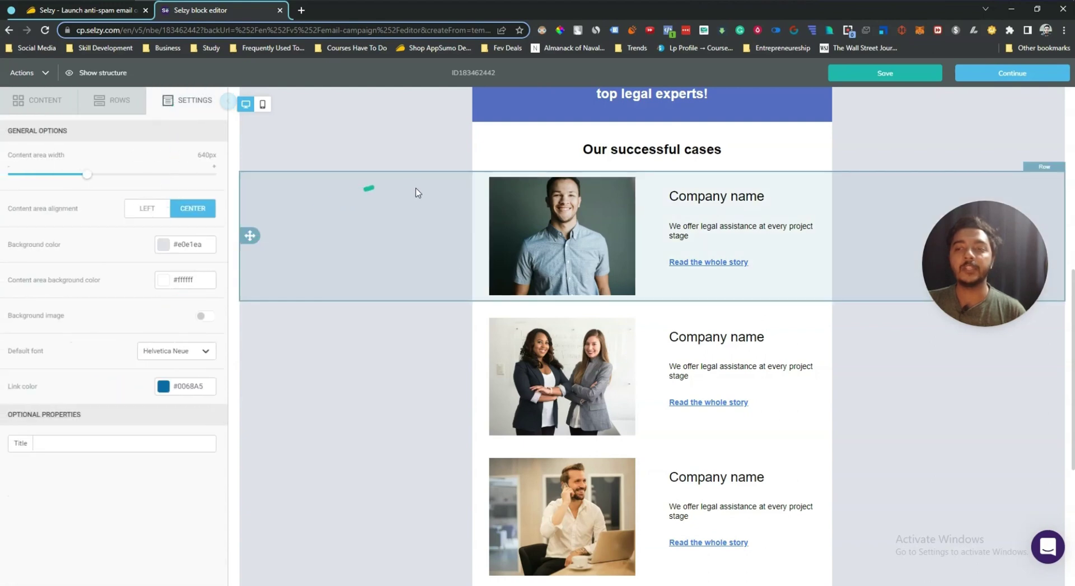
{"action": "scroll", "coordinate": [707, 403], "scroll_direction": "down", "scroll_amount": 5}
{"action": "scroll", "coordinate": [706, 402], "scroll_direction": "up", "scroll_amount": 14}
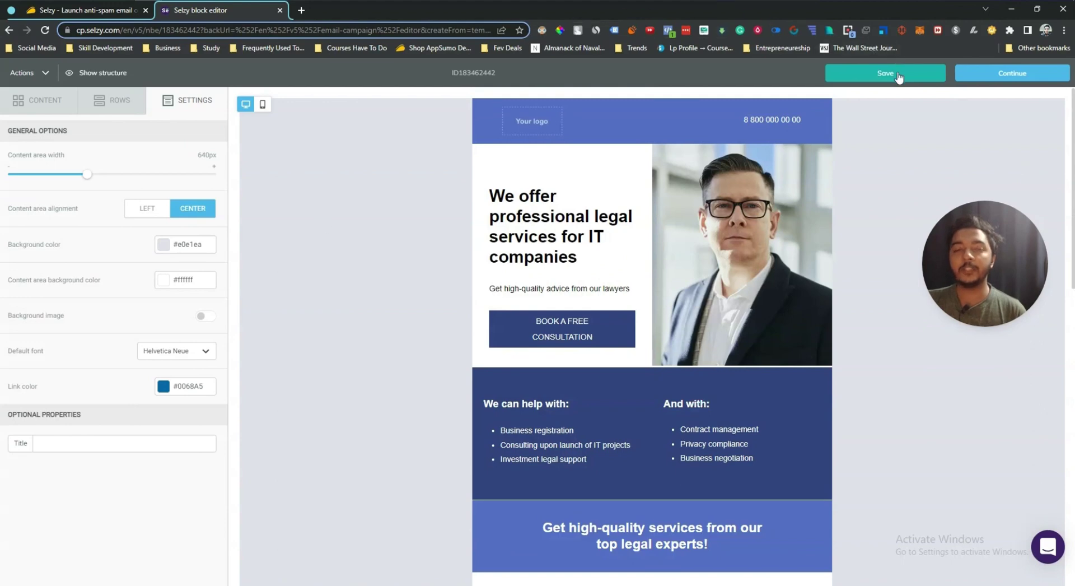
{"action": "left_click", "coordinate": [1021, 78]}
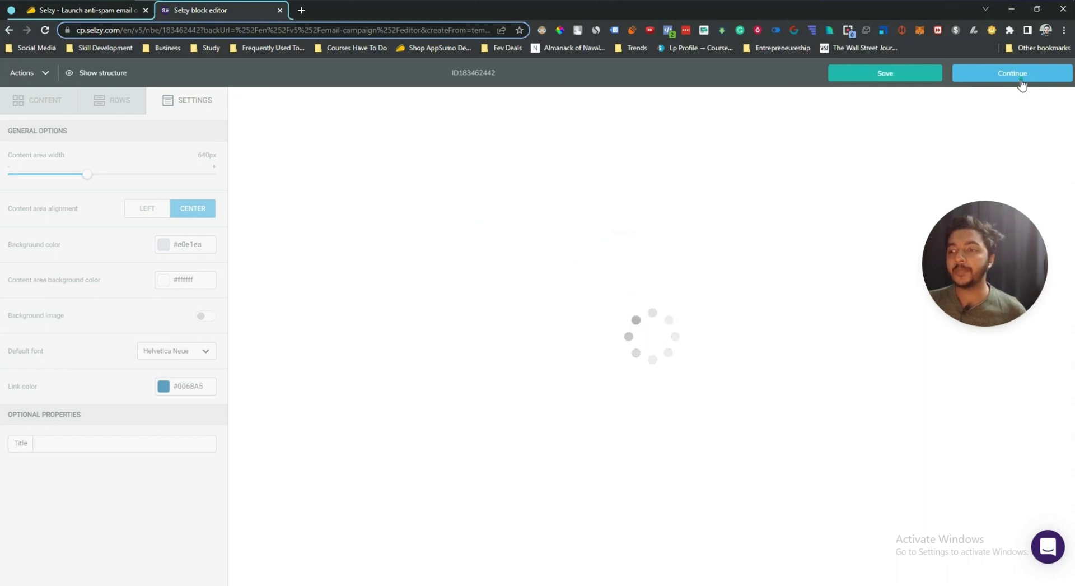
Step: Enter 'Happy Holiday' as the email subject and append a smiley emoji
{"action": "left_click", "coordinate": [995, 73]}
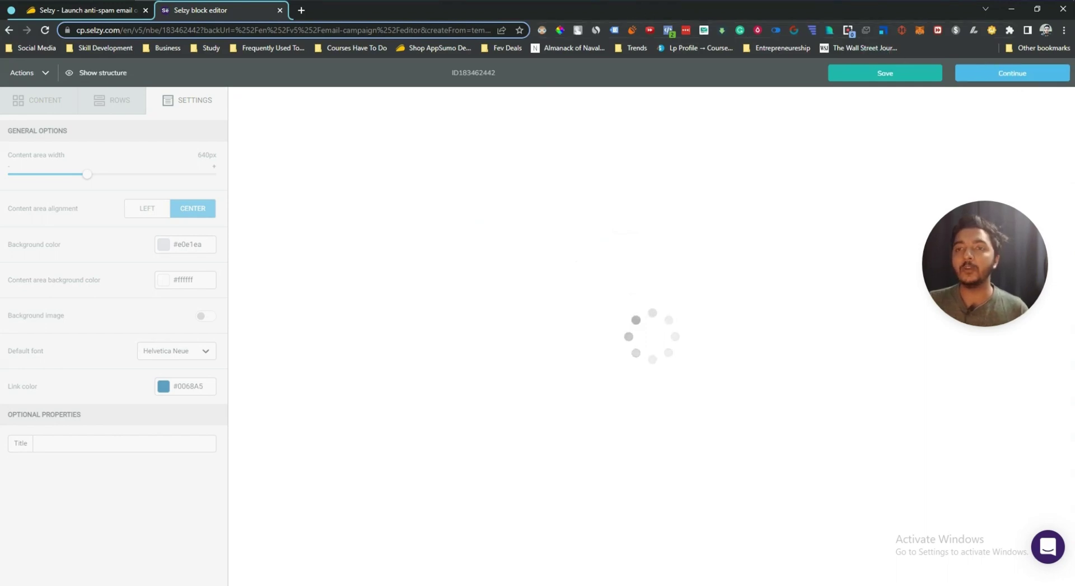
{"action": "left_click", "coordinate": [77, 217]}
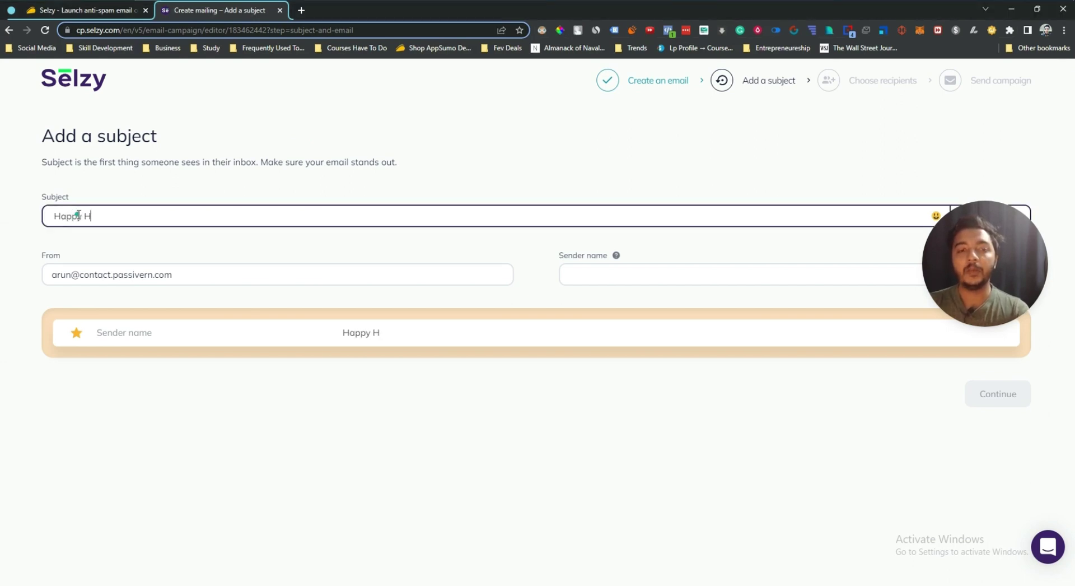
{"action": "type", "text": "Happy Holiday"}
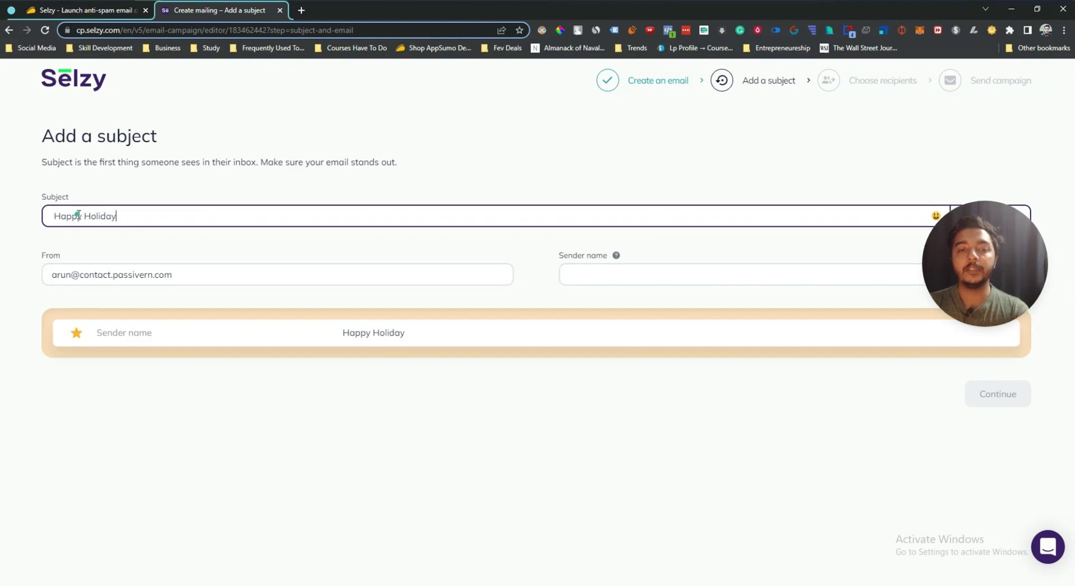
{"action": "left_click_drag", "start_coordinate": [1003, 295], "coordinate": [1004, 467]}
{"action": "left_click", "coordinate": [937, 218]}
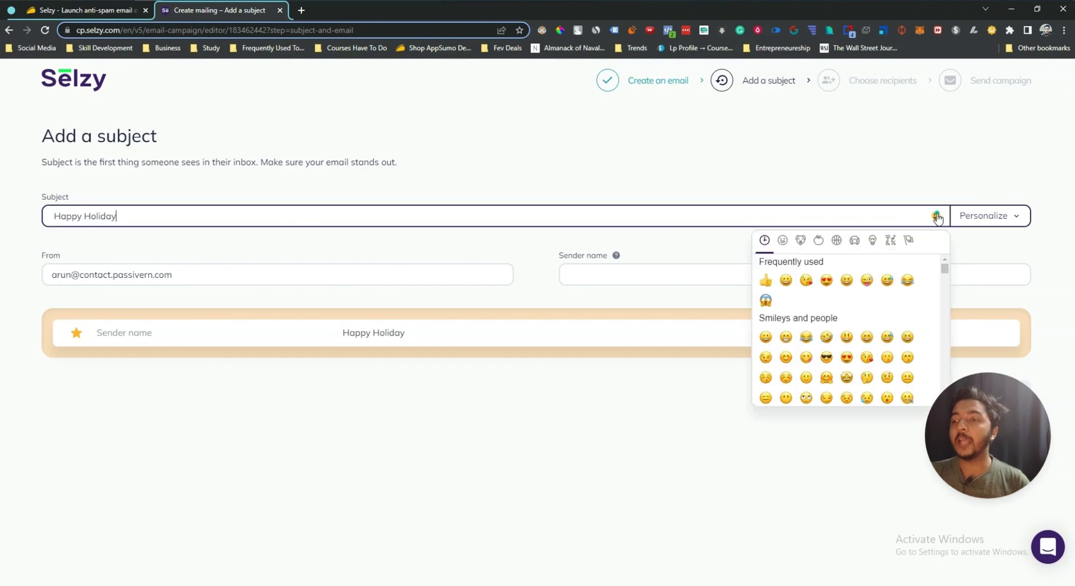
{"action": "left_click", "coordinate": [787, 280]}
{"action": "left_click", "coordinate": [267, 211]}
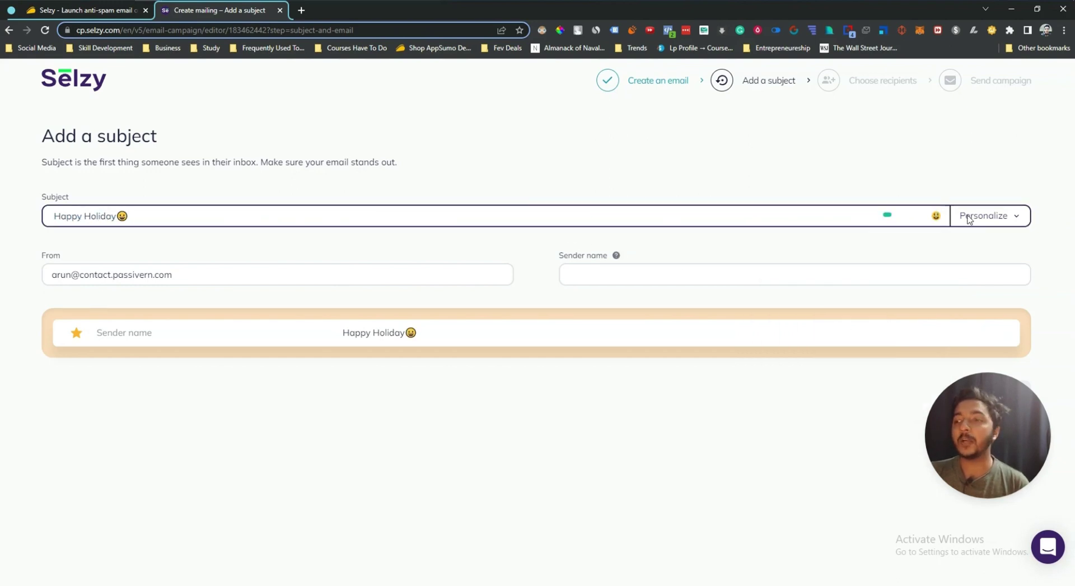
Step: Prefix the subject with 'Hey', the recipient's Name tag and a comma
{"action": "left_click", "coordinate": [1018, 220]}
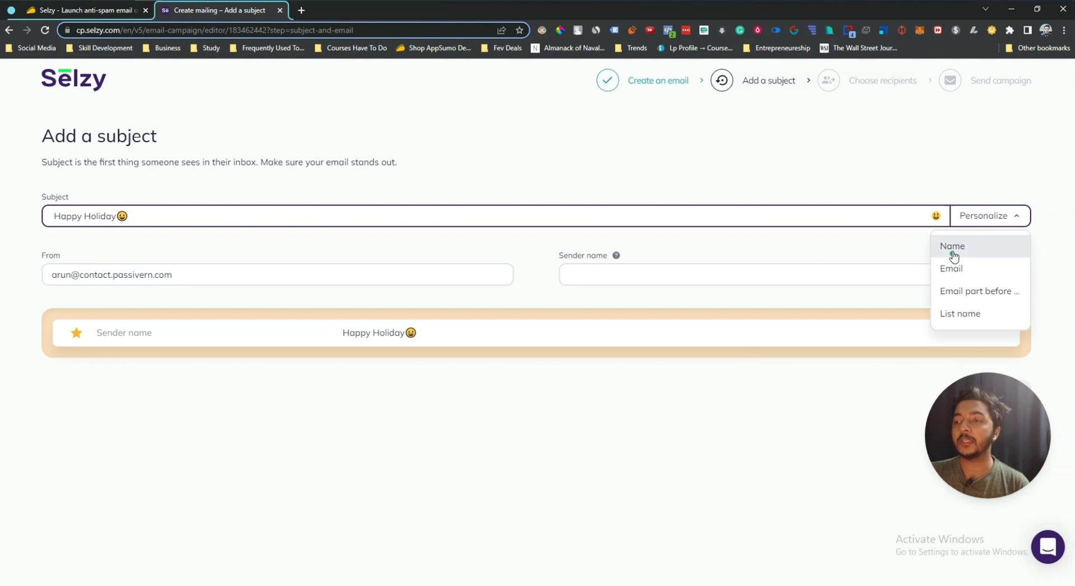
{"action": "left_click", "coordinate": [54, 216]}
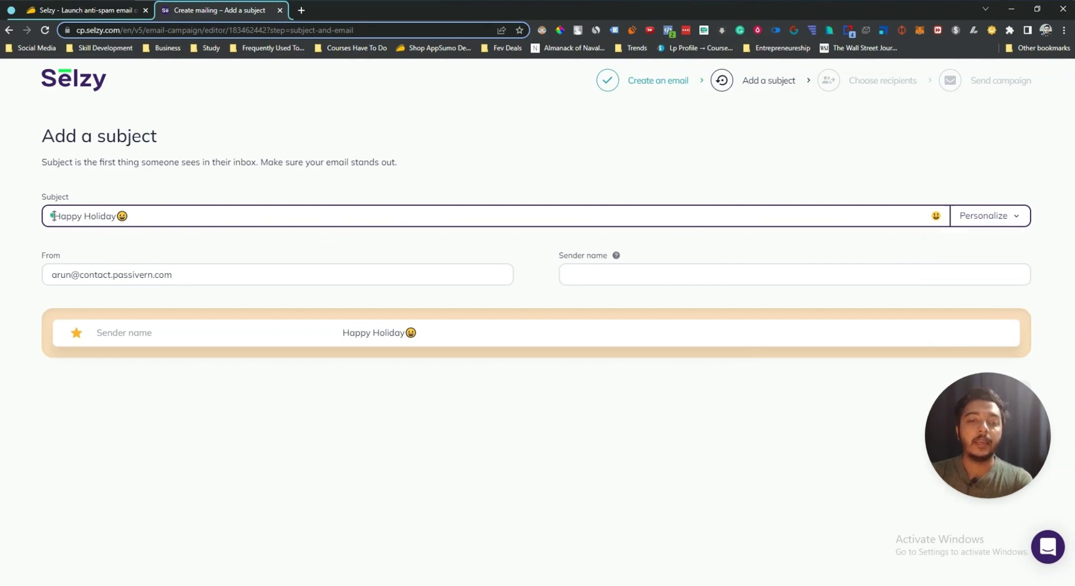
{"action": "type", "text": "Hey"}
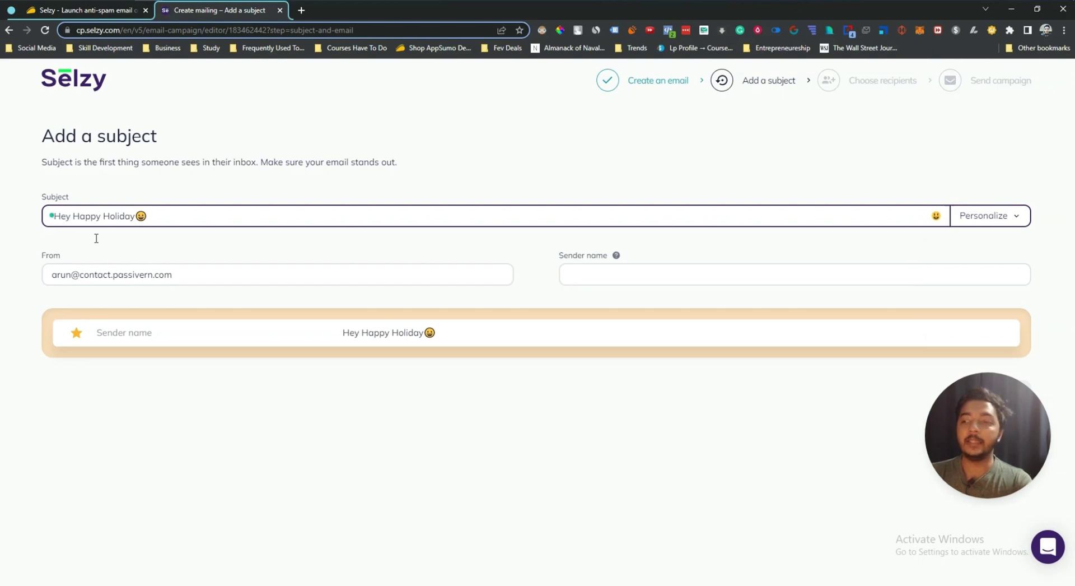
{"action": "left_click", "coordinate": [1001, 221]}
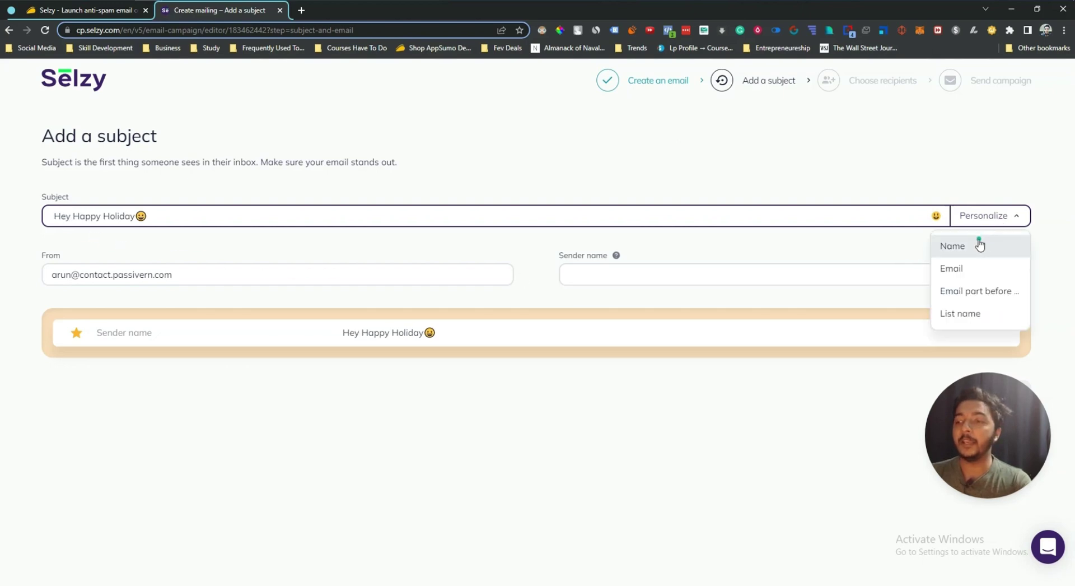
{"action": "left_click", "coordinate": [980, 245]}
{"action": "type", "text": ","}
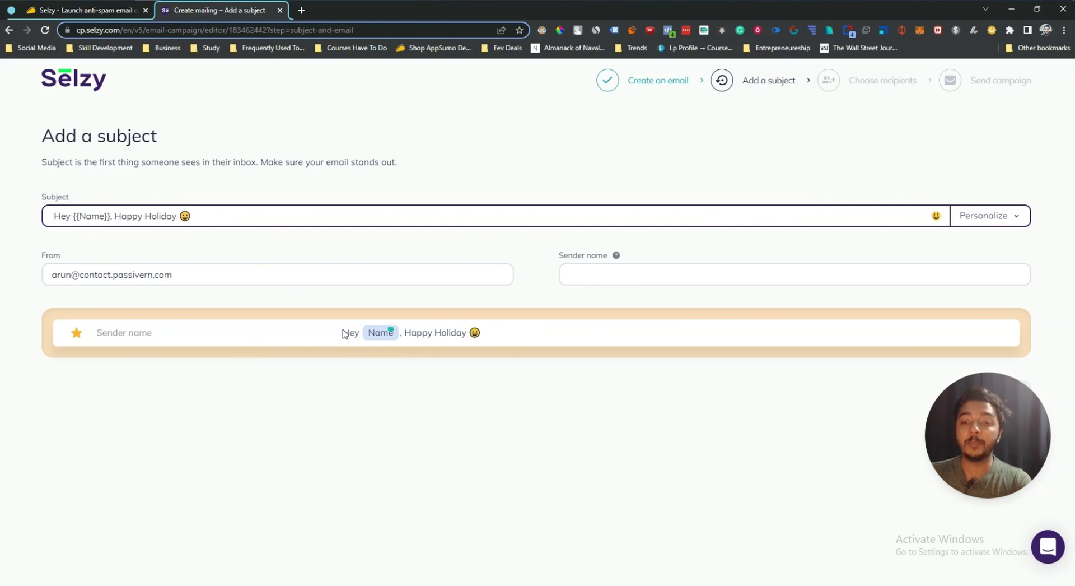
{"action": "left_click_drag", "start_coordinate": [340, 333], "coordinate": [547, 336]}
Step: Check the From address and enter 'Passivern' as the sender name
{"action": "left_click", "coordinate": [533, 358]}
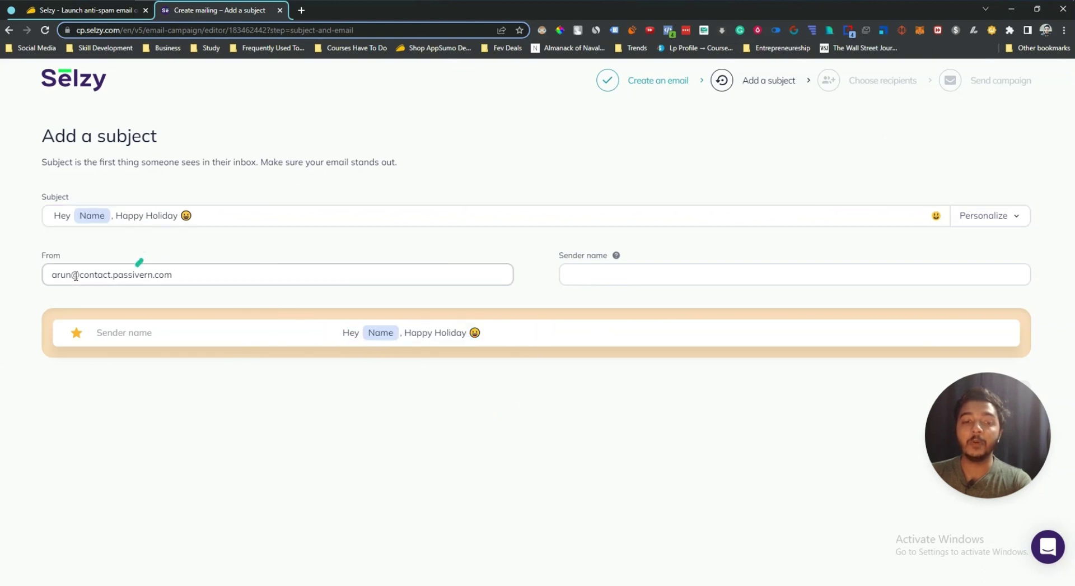
{"action": "left_click", "coordinate": [312, 276]}
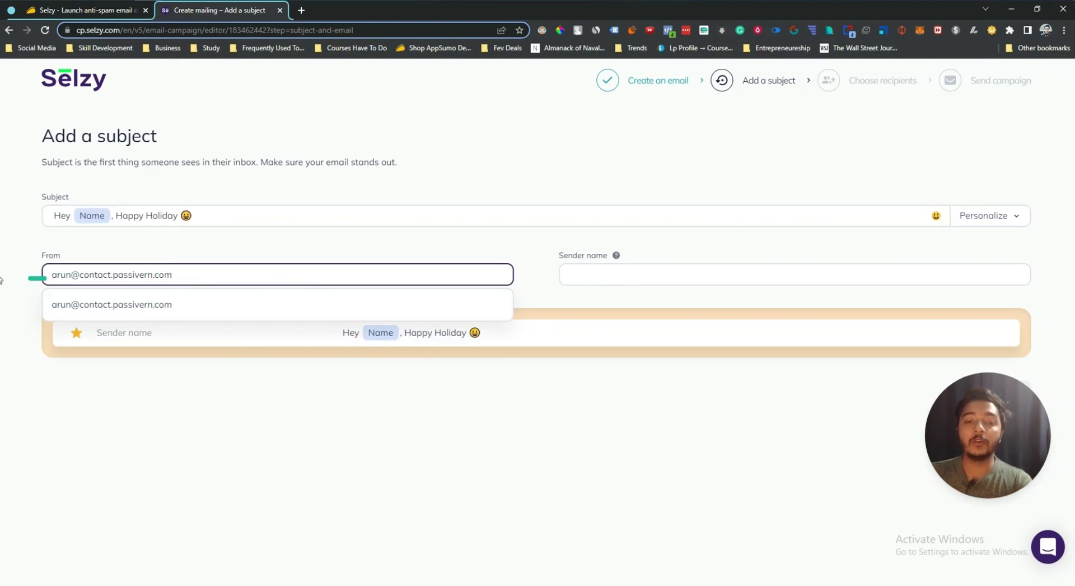
{"action": "left_click", "coordinate": [588, 280]}
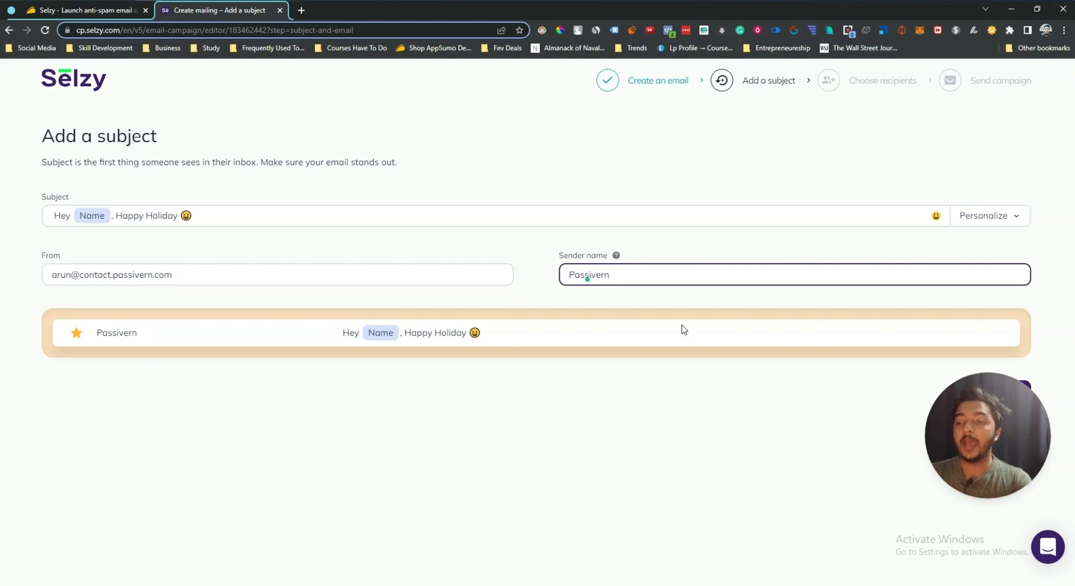
{"action": "left_click_drag", "start_coordinate": [953, 447], "coordinate": [628, 448]}
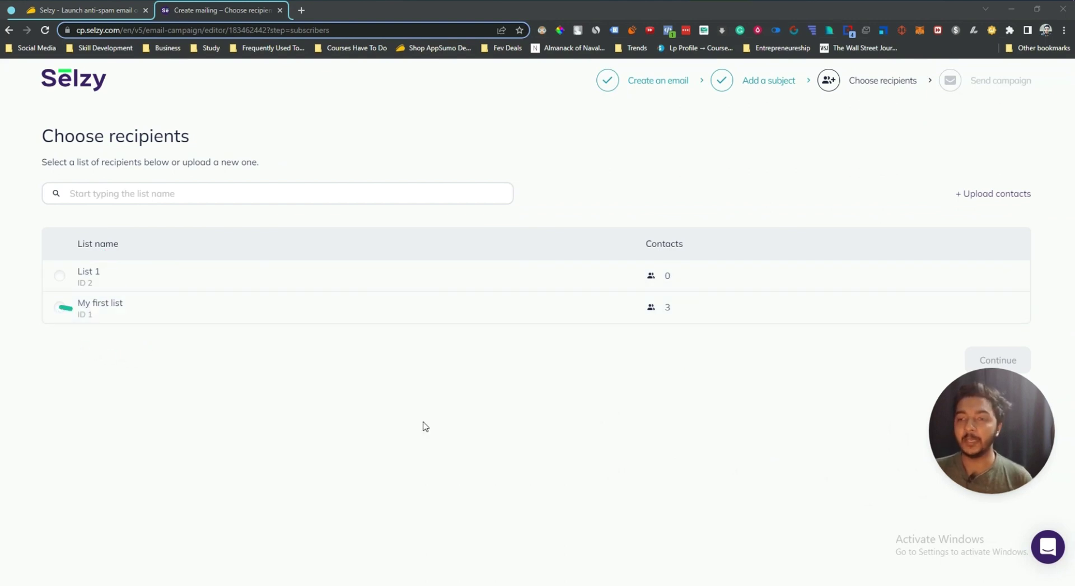
Step: Select My first list (3 contacts), drop the empty Email condition, and continue to Confirm
{"action": "left_click_drag", "start_coordinate": [1022, 459], "coordinate": [976, 171]}
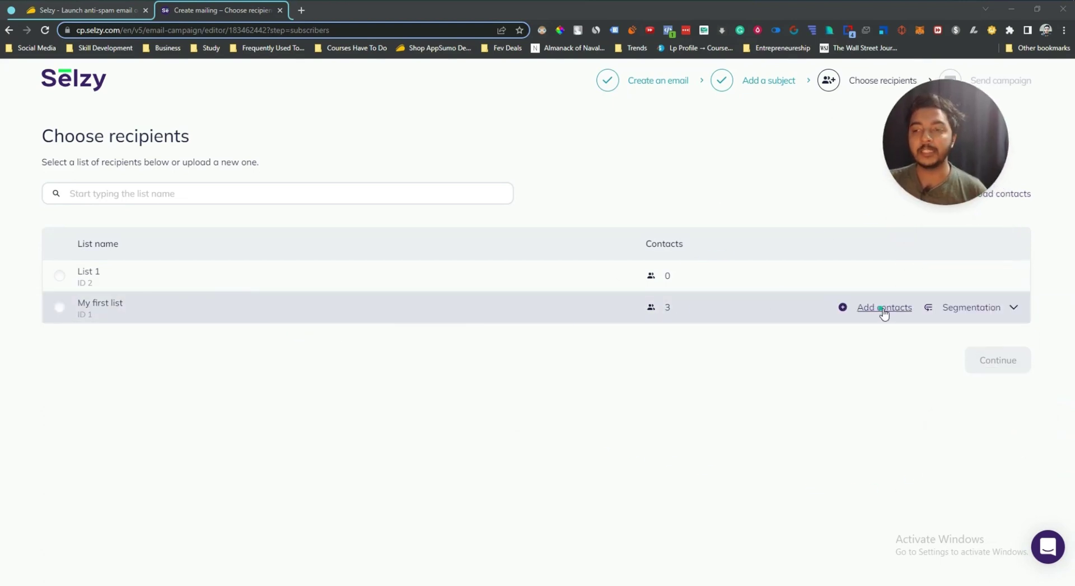
{"action": "left_click", "coordinate": [1011, 311]}
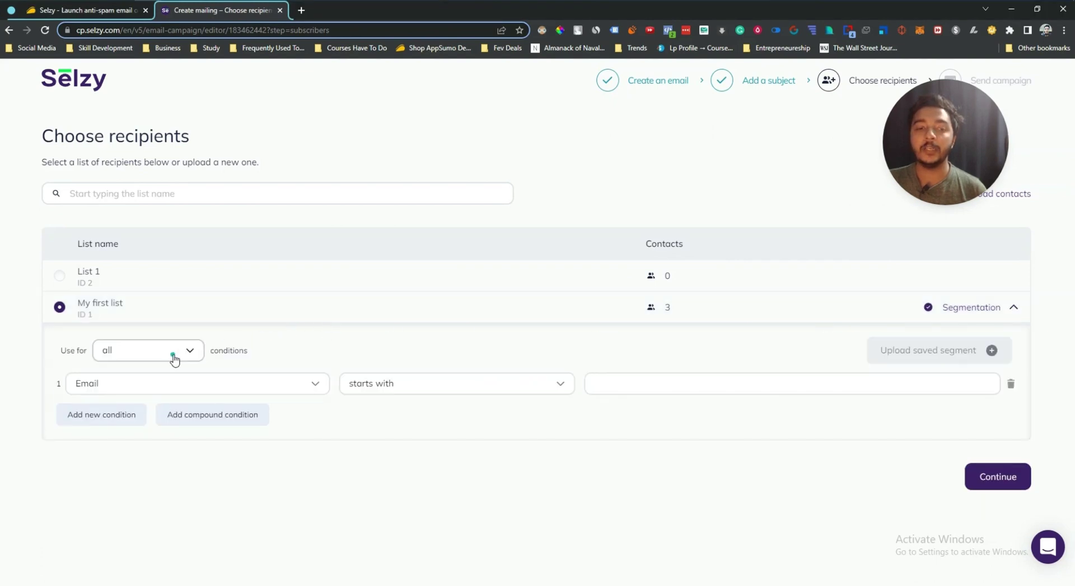
{"action": "left_click", "coordinate": [174, 356]}
{"action": "left_click", "coordinate": [174, 354]}
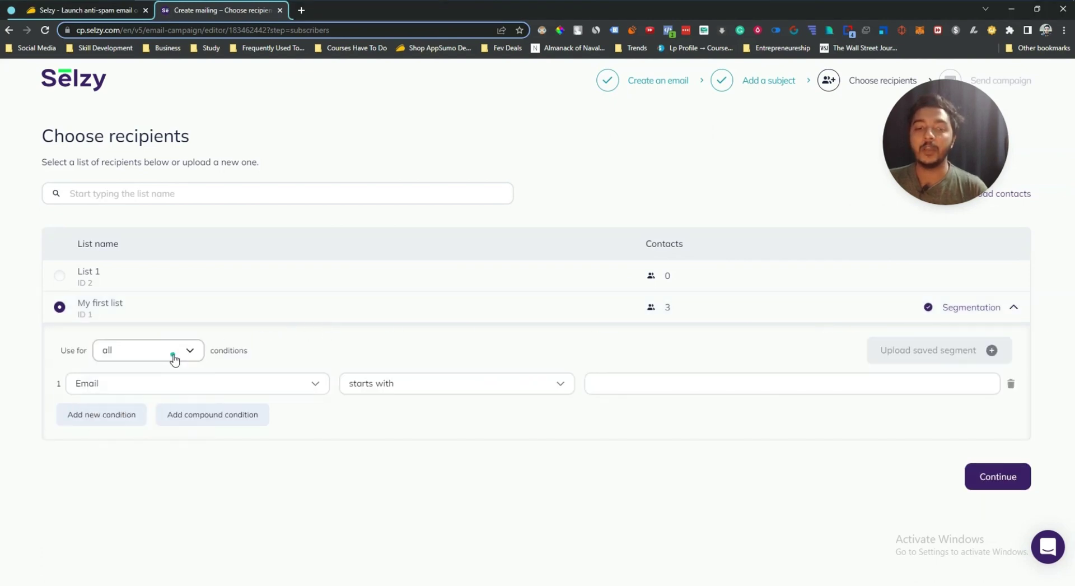
{"action": "left_click", "coordinate": [1011, 384]}
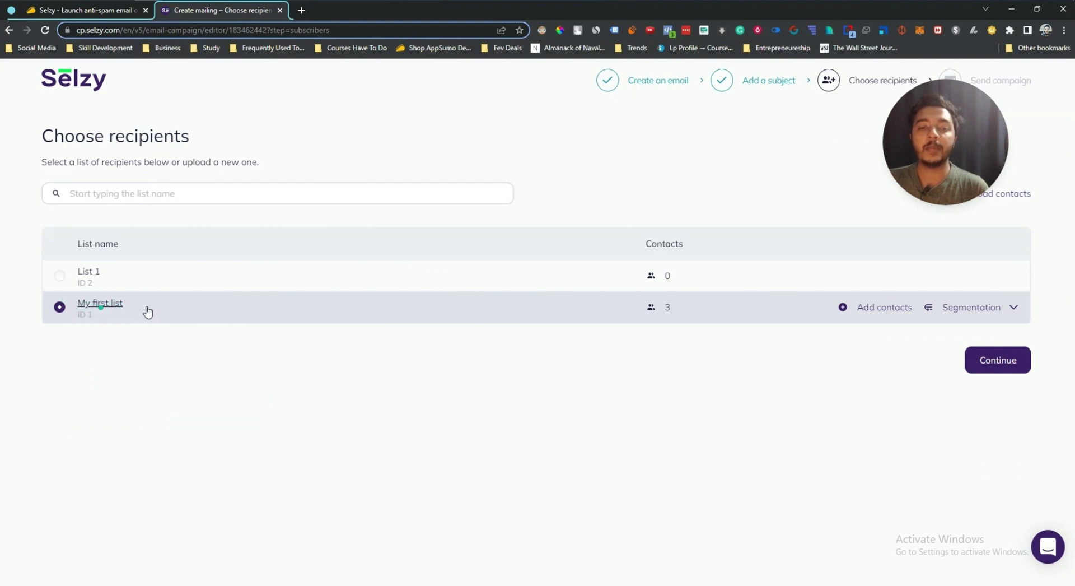
{"action": "left_click", "coordinate": [987, 370]}
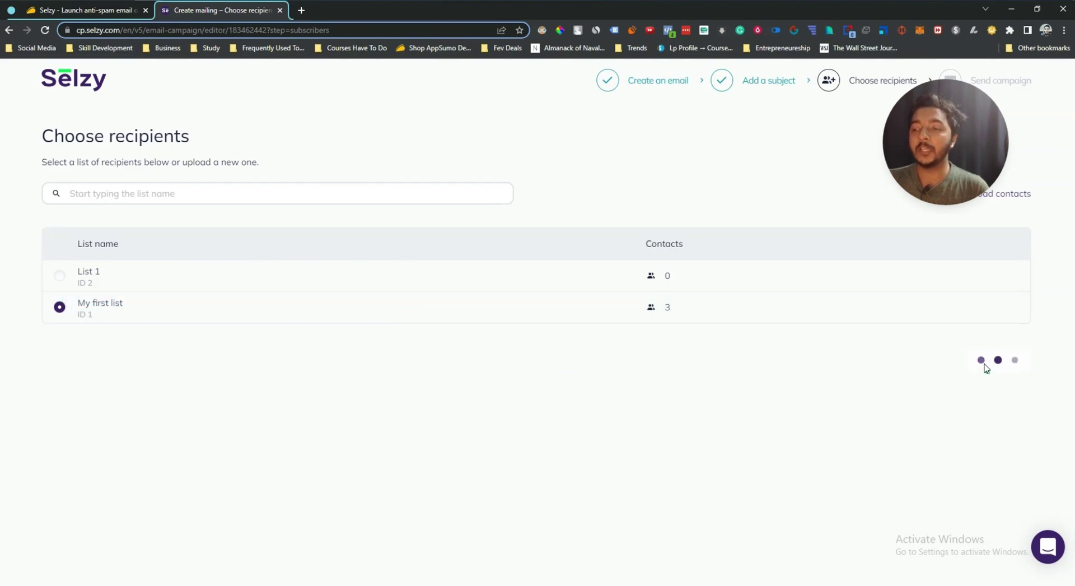
{"action": "left_click_drag", "start_coordinate": [962, 200], "coordinate": [550, 174]}
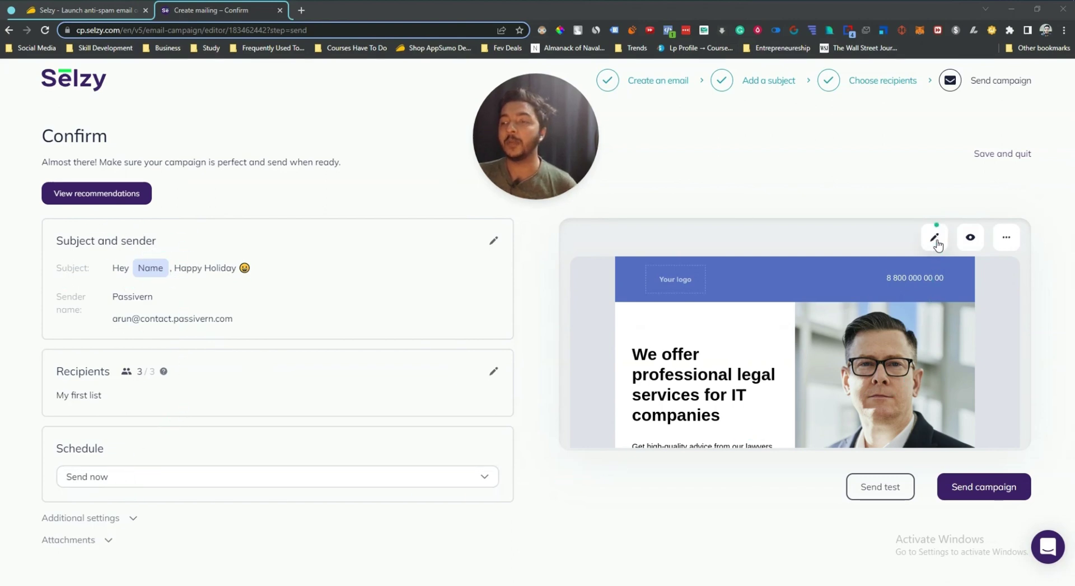
Step: Try the Send later schedule, then switch the campaign back to Send now
{"action": "left_click", "coordinate": [75, 479]}
{"action": "left_click", "coordinate": [81, 529]}
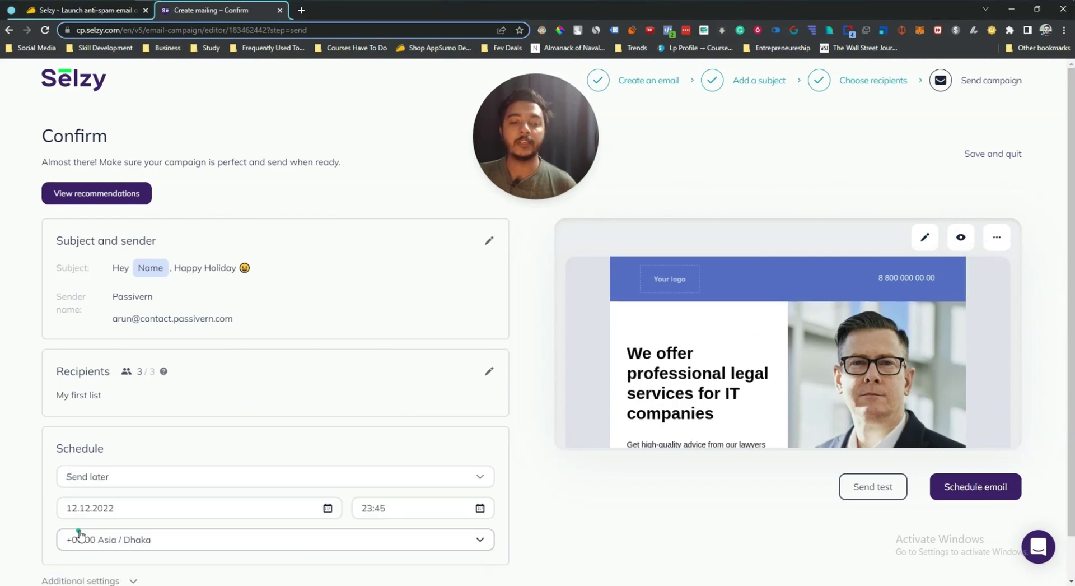
{"action": "scroll", "coordinate": [134, 480], "scroll_direction": "down", "scroll_amount": 1}
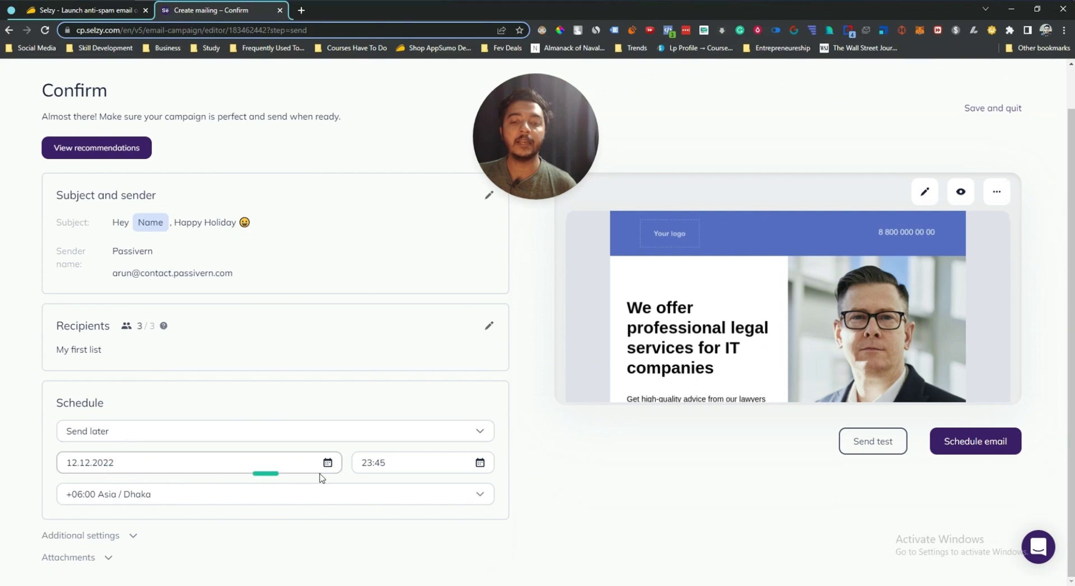
{"action": "left_click", "coordinate": [98, 432]}
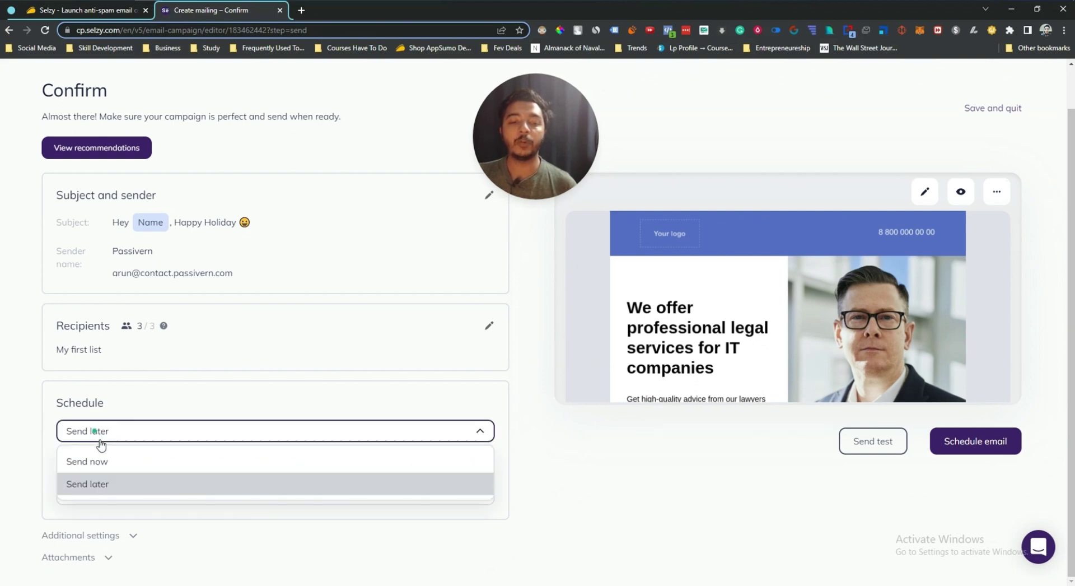
{"action": "left_click", "coordinate": [103, 468]}
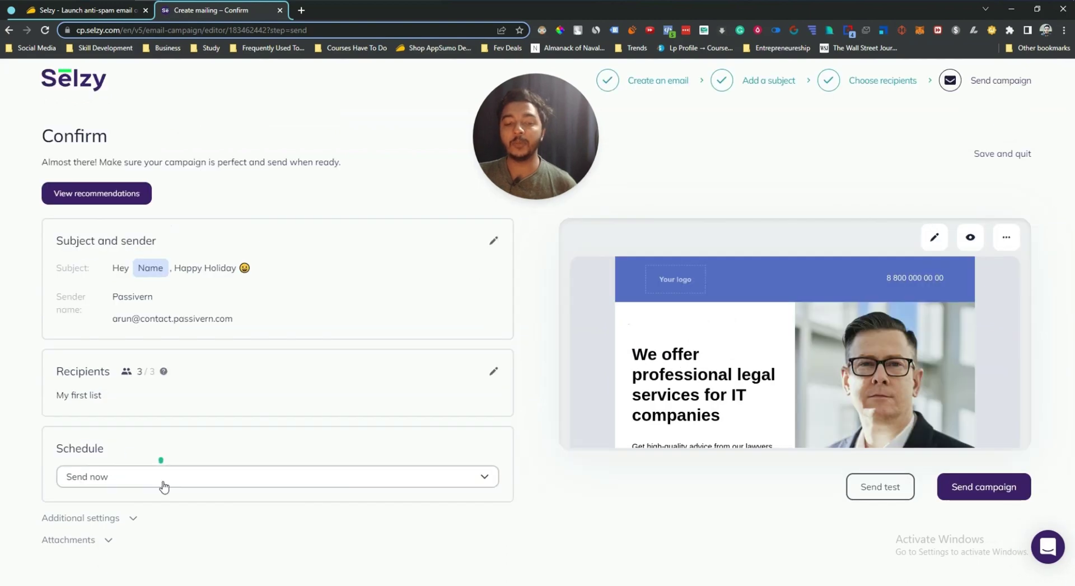
Step: Expand Additional settings and keep images included as links
{"action": "left_click", "coordinate": [111, 518]}
{"action": "scroll", "coordinate": [111, 519], "scroll_direction": "down", "scroll_amount": 4}
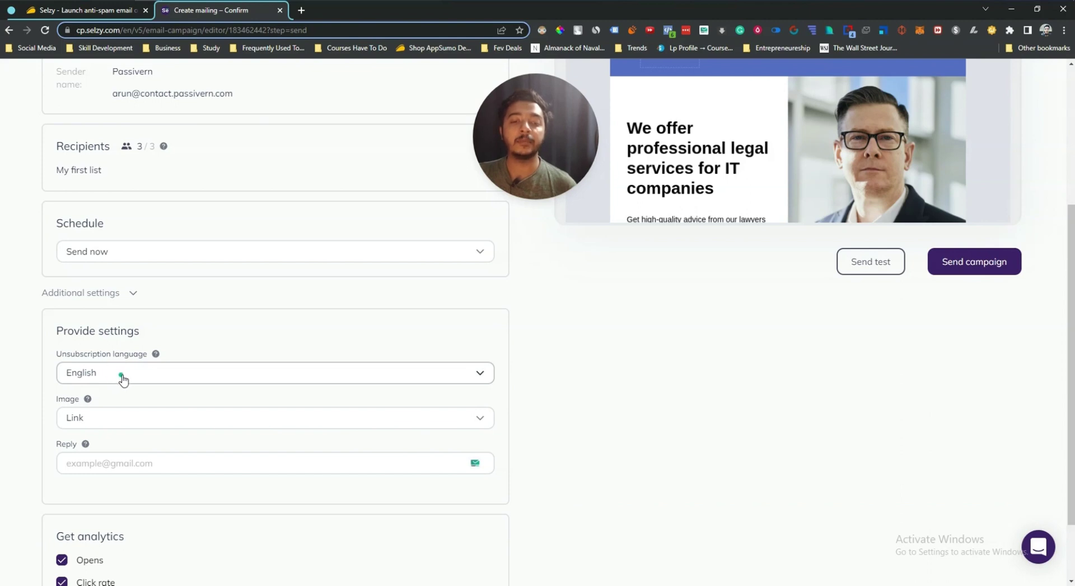
{"action": "left_click", "coordinate": [126, 428]}
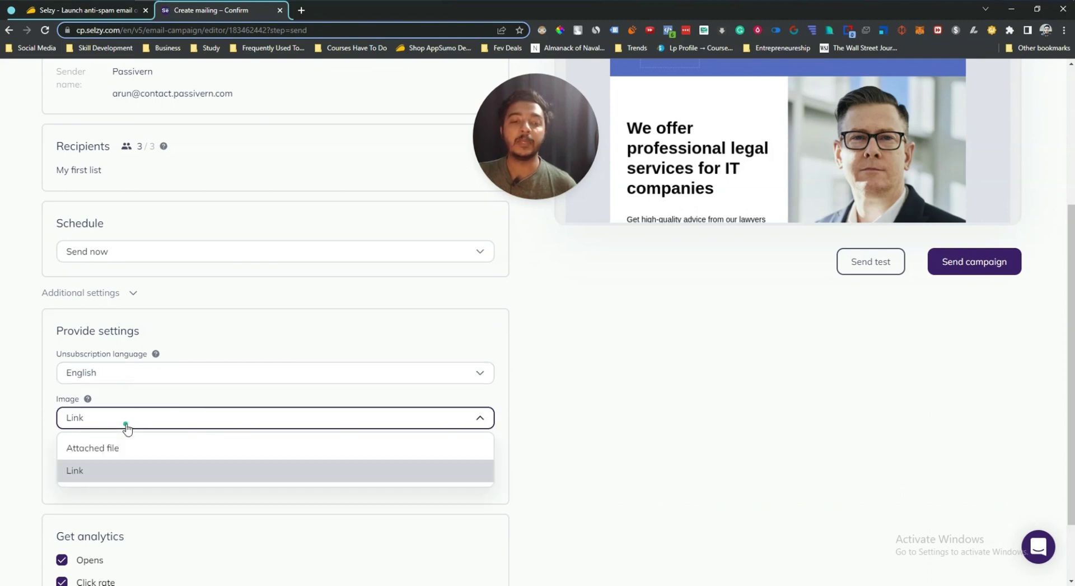
{"action": "left_click", "coordinate": [127, 429]}
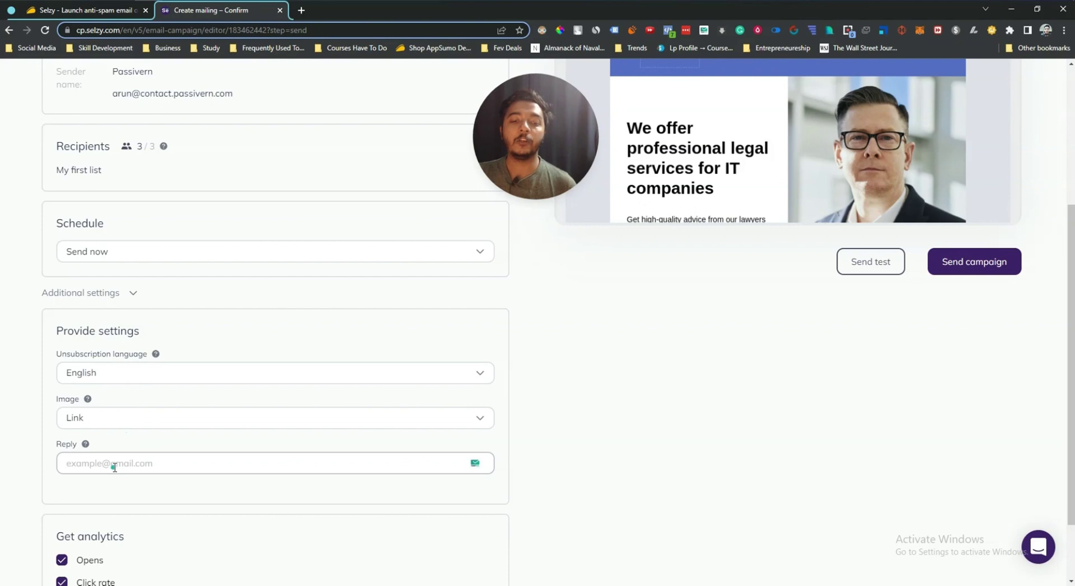
{"action": "scroll", "coordinate": [114, 467], "scroll_direction": "down", "scroll_amount": 2}
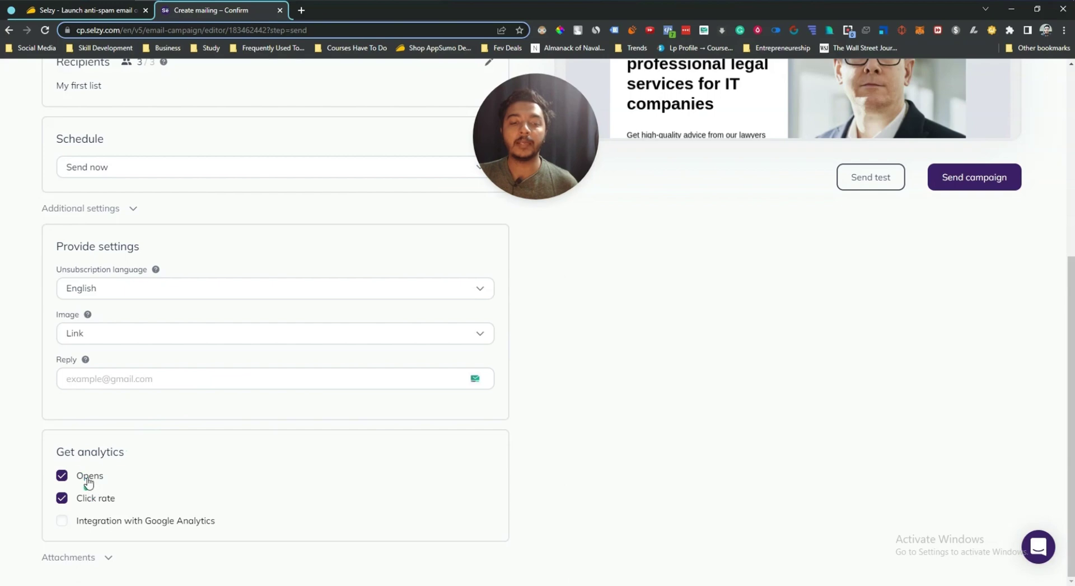
Step: Toggle Google Analytics tracking on and back off, then expand Attachments
{"action": "left_click", "coordinate": [63, 522]}
{"action": "scroll", "coordinate": [65, 527], "scroll_direction": "down", "scroll_amount": 2}
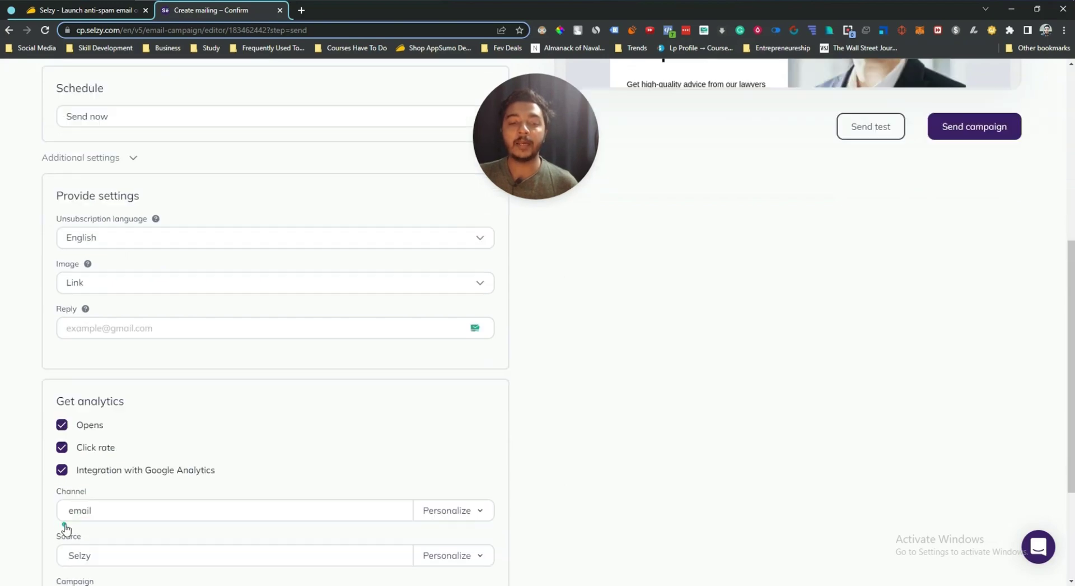
{"action": "scroll", "coordinate": [84, 423], "scroll_direction": "down", "scroll_amount": 2}
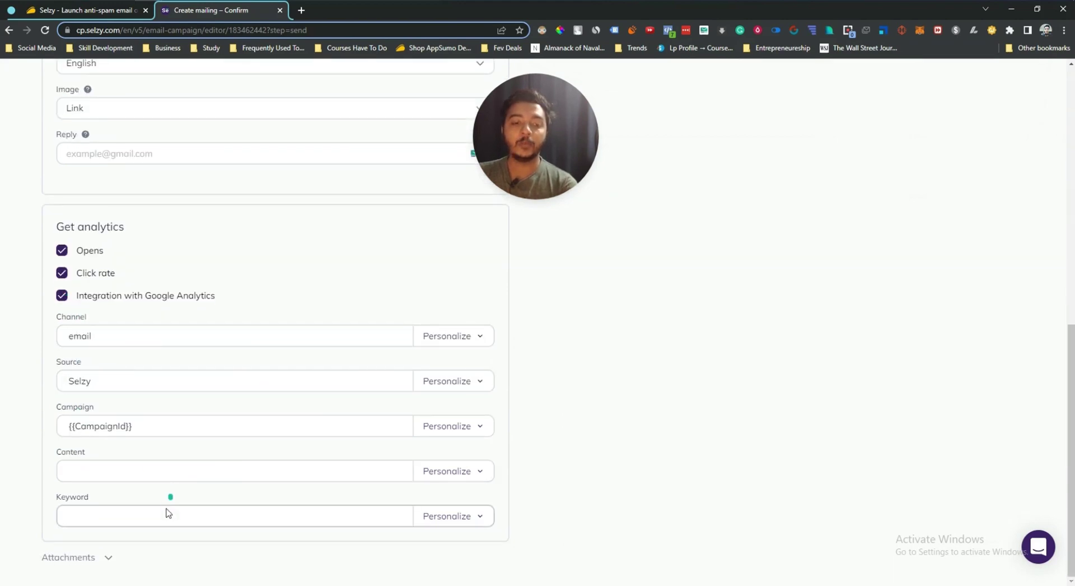
{"action": "left_click", "coordinate": [68, 302]}
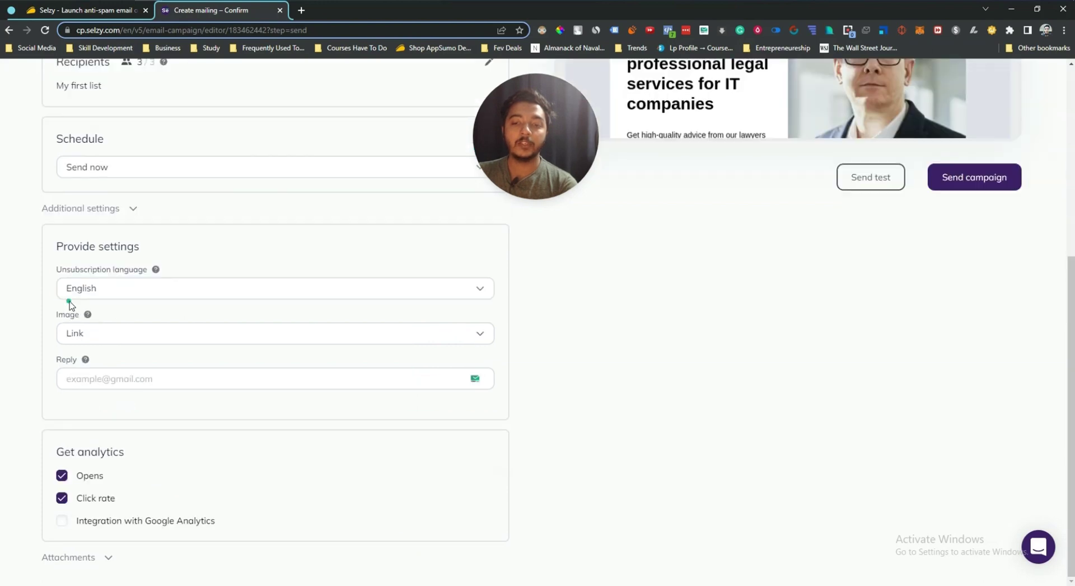
{"action": "left_click", "coordinate": [74, 557]}
{"action": "scroll", "coordinate": [74, 559], "scroll_direction": "down", "scroll_amount": 2}
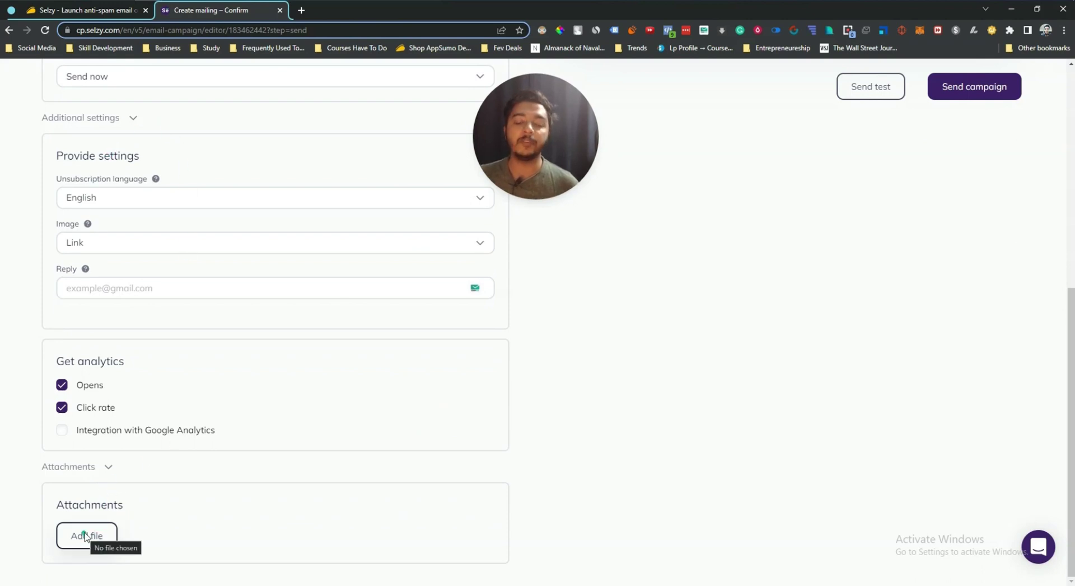
{"action": "scroll", "coordinate": [84, 537], "scroll_direction": "up", "scroll_amount": 7}
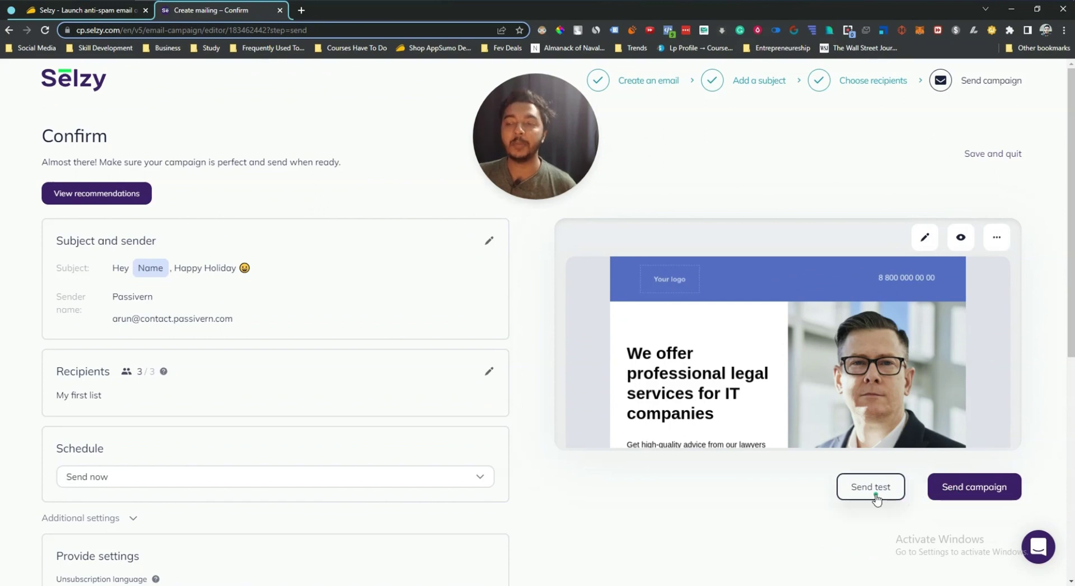
Step: Send the campaign to its 3 recipients, confirming in the dialog
{"action": "left_click", "coordinate": [959, 487]}
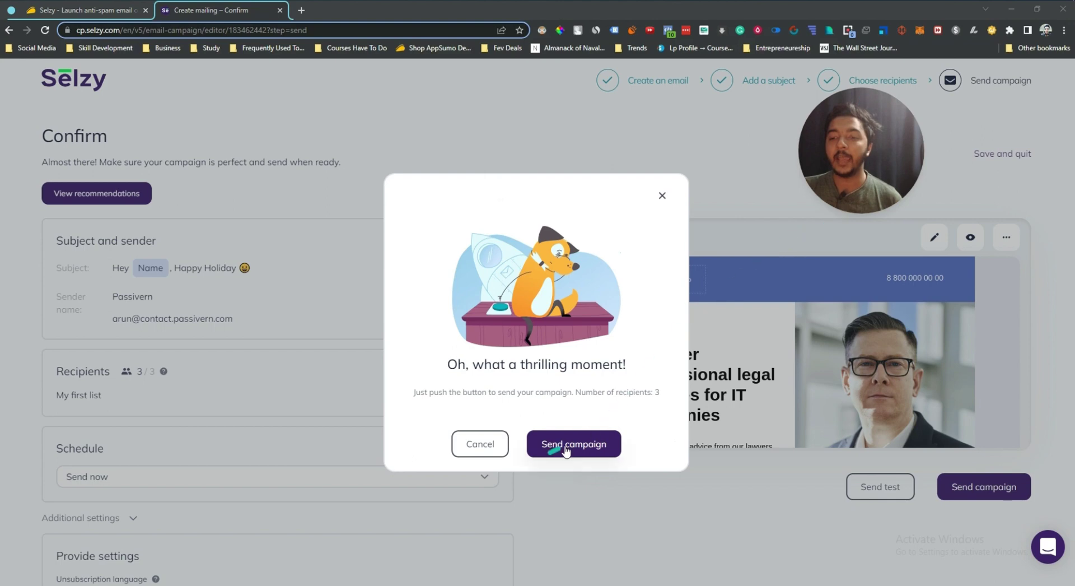
{"action": "left_click", "coordinate": [565, 447]}
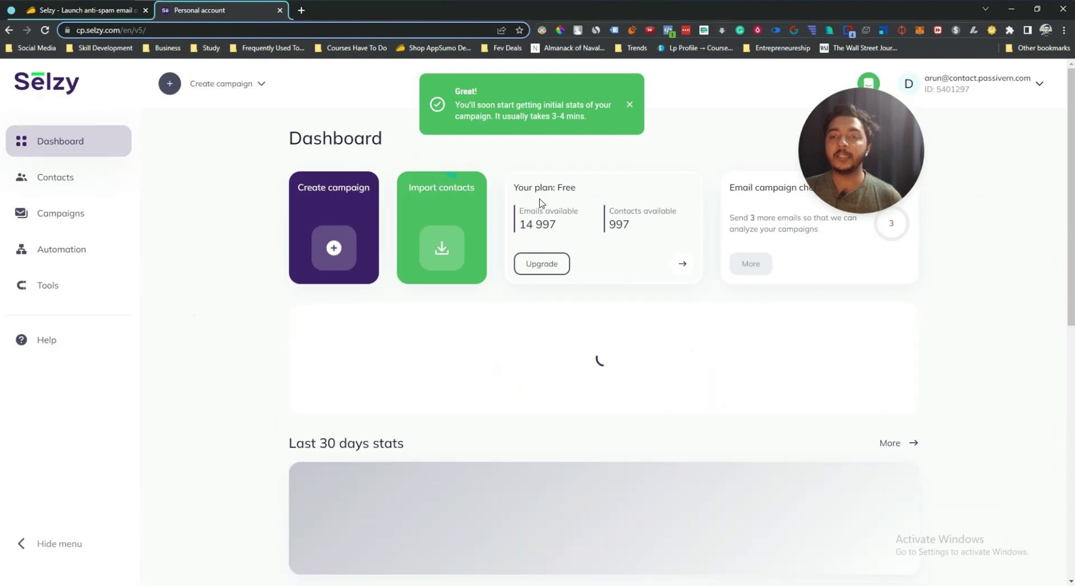
{"action": "scroll", "coordinate": [285, 285], "scroll_direction": "down", "scroll_amount": 3}
{"action": "scroll", "coordinate": [241, 269], "scroll_direction": "up", "scroll_amount": 3}
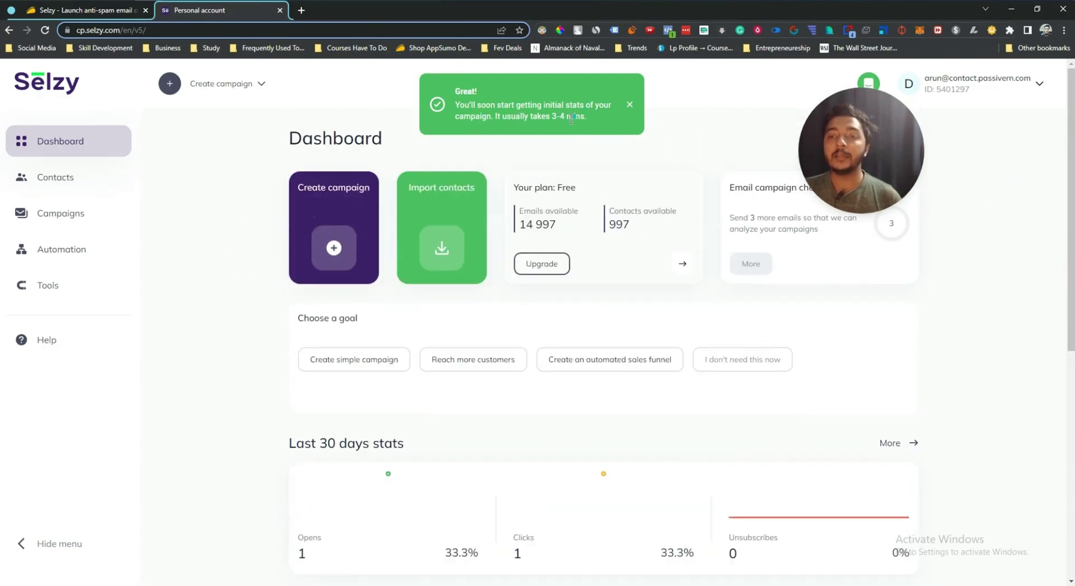
{"action": "left_click_drag", "start_coordinate": [522, 115], "coordinate": [588, 117]}
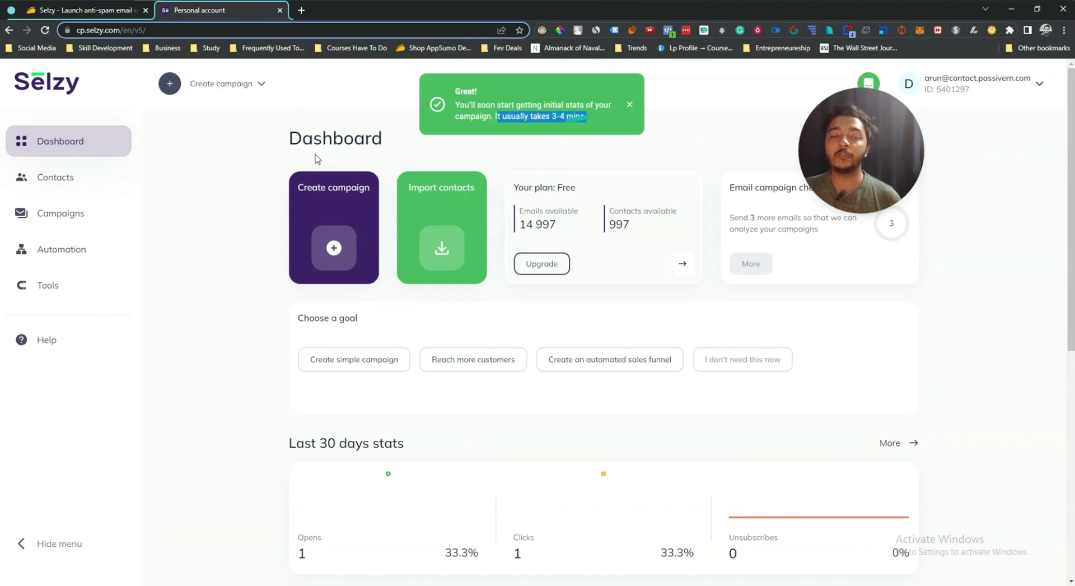
Step: Go via Contacts to Campaign history, then switch to Gmail's Spam folder
{"action": "left_click", "coordinate": [55, 188]}
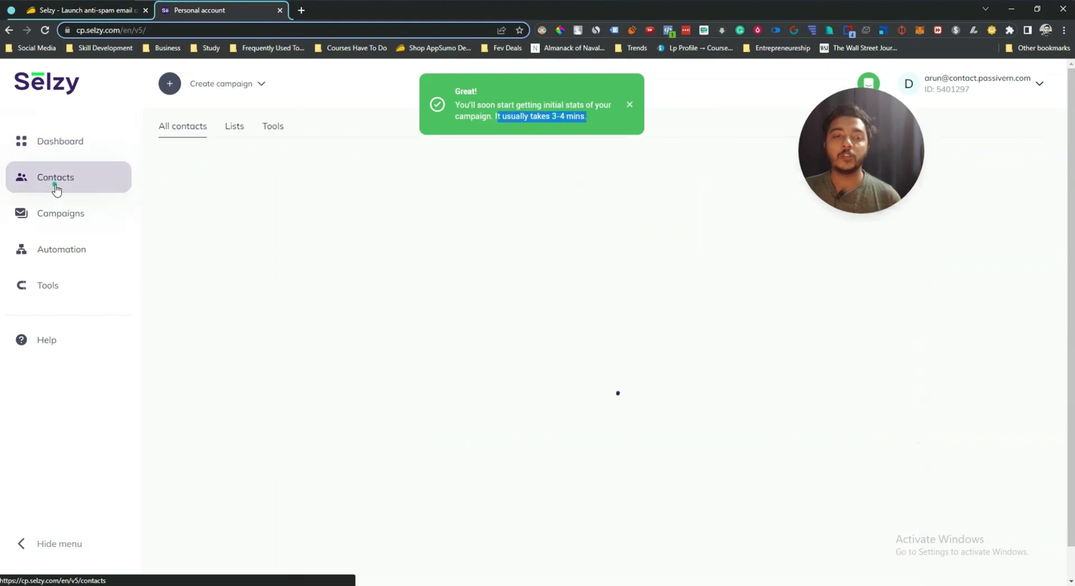
{"action": "left_click", "coordinate": [52, 224]}
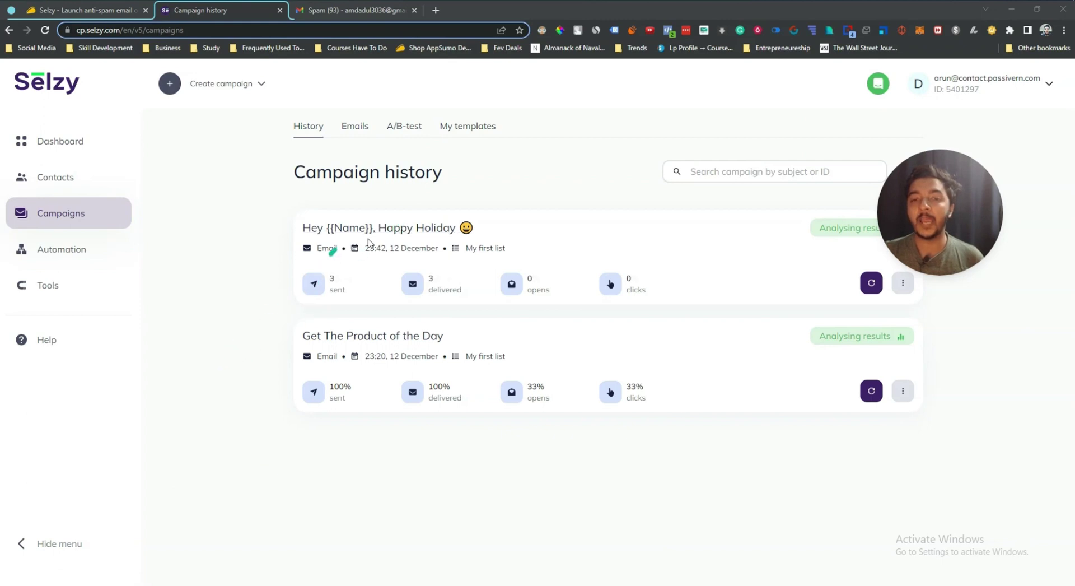
{"action": "mouse_move", "coordinate": [331, 297]}
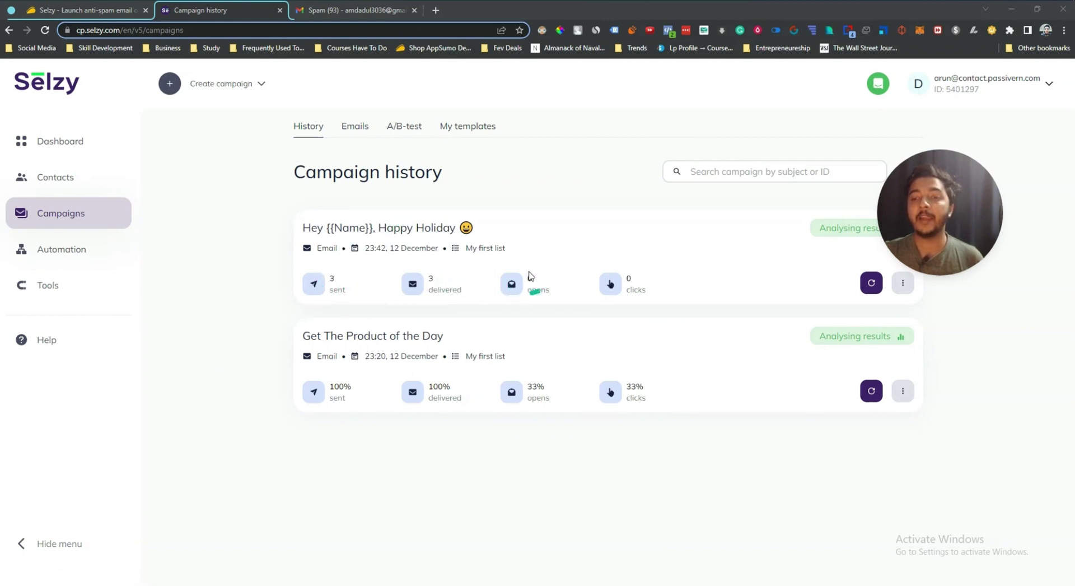
{"action": "left_click", "coordinate": [350, 12]}
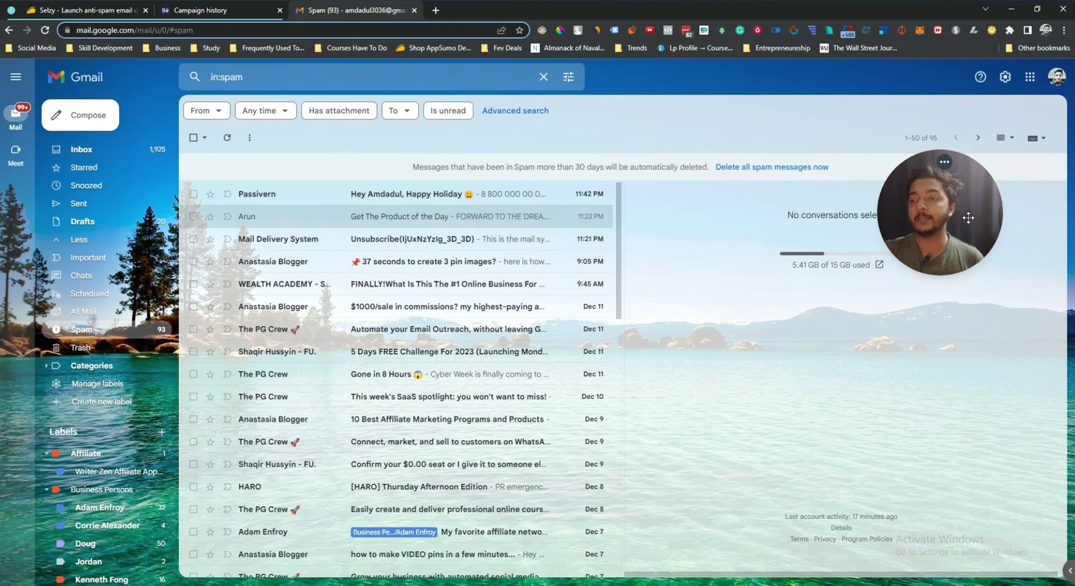
Step: Read through the Happy Holiday email in Gmail's Spam folder, then return to Selzy's Campaign history
{"action": "left_click_drag", "start_coordinate": [969, 217], "coordinate": [970, 332]}
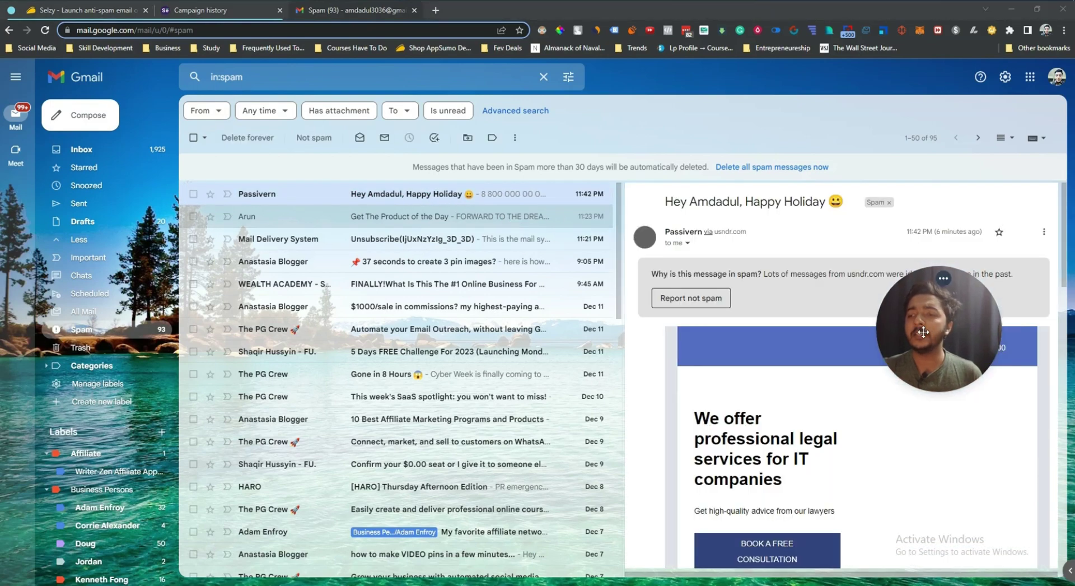
{"action": "scroll", "coordinate": [894, 443], "scroll_direction": "down", "scroll_amount": 3}
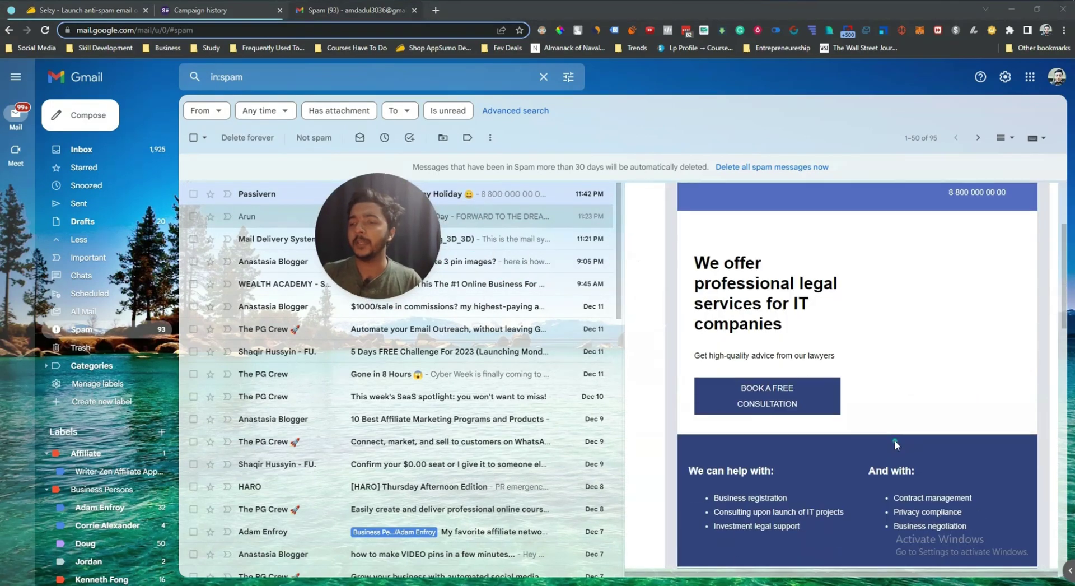
{"action": "scroll", "coordinate": [894, 442], "scroll_direction": "down", "scroll_amount": 4}
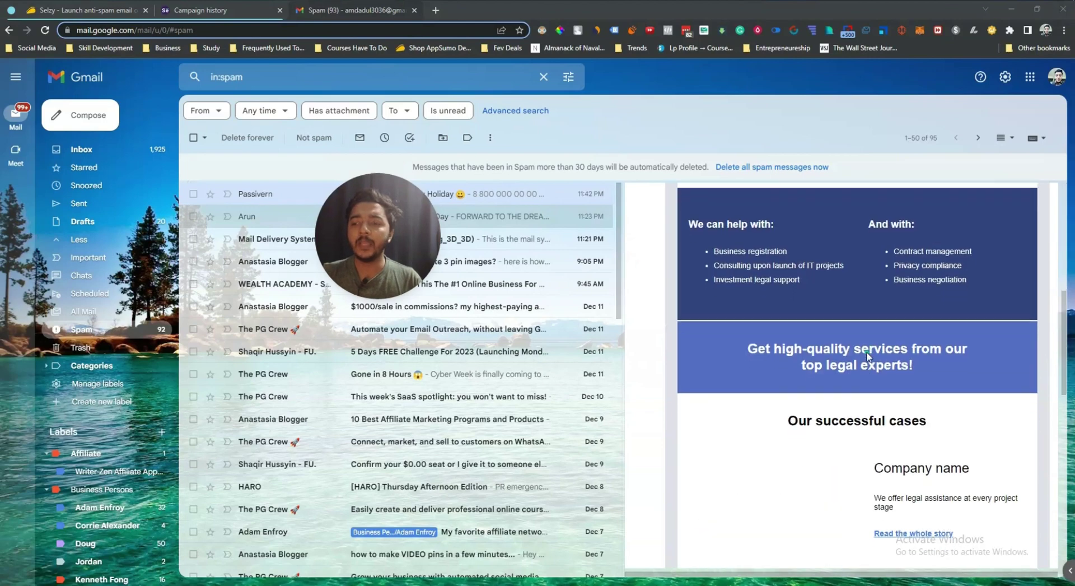
{"action": "scroll", "coordinate": [867, 356], "scroll_direction": "down", "scroll_amount": 6}
{"action": "scroll", "coordinate": [868, 356], "scroll_direction": "up", "scroll_amount": 13}
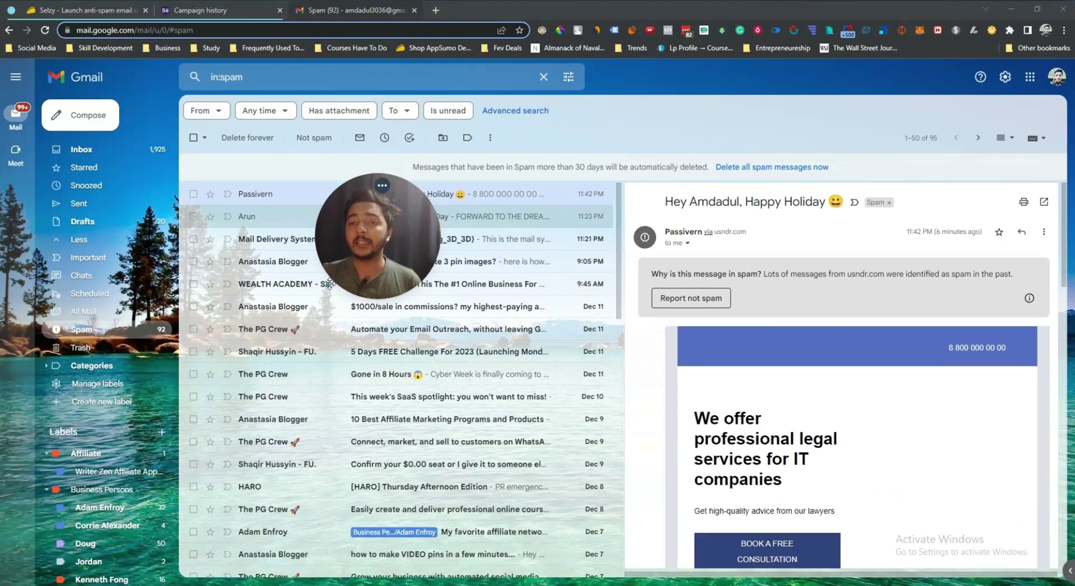
{"action": "scroll", "coordinate": [815, 334], "scroll_direction": "down", "scroll_amount": 10}
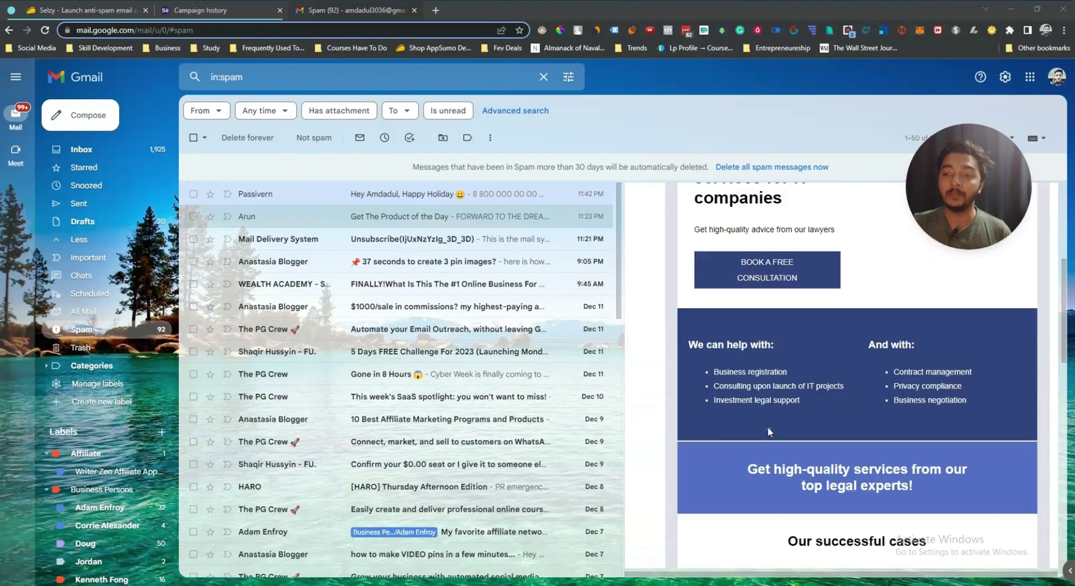
{"action": "scroll", "coordinate": [784, 418], "scroll_direction": "up", "scroll_amount": 10}
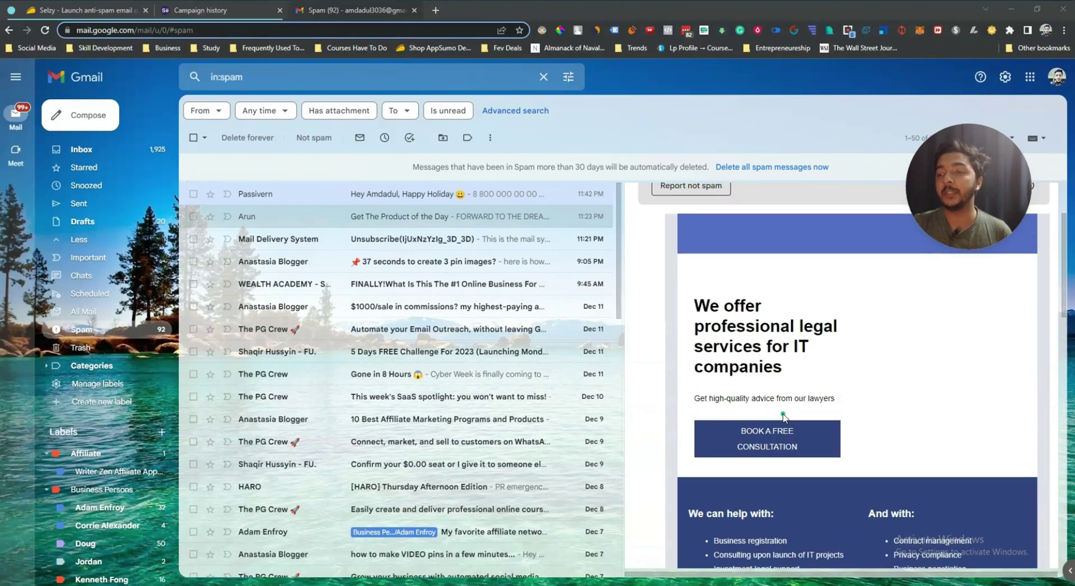
{"action": "left_click", "coordinate": [228, 16]}
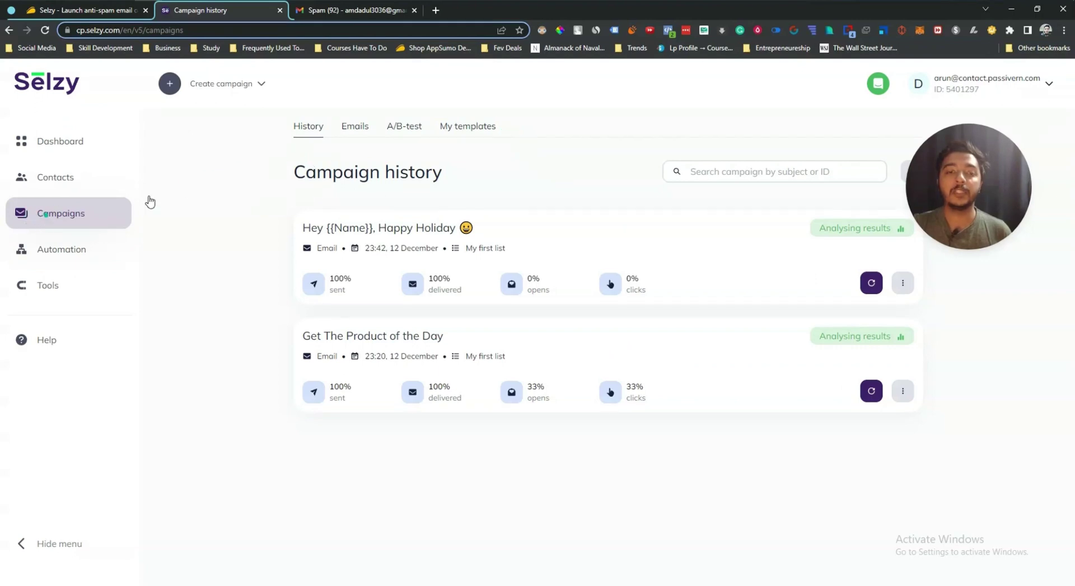
Step: View the campaign emails list, then open Automation to see the active Test Chain
{"action": "left_click", "coordinate": [350, 132]}
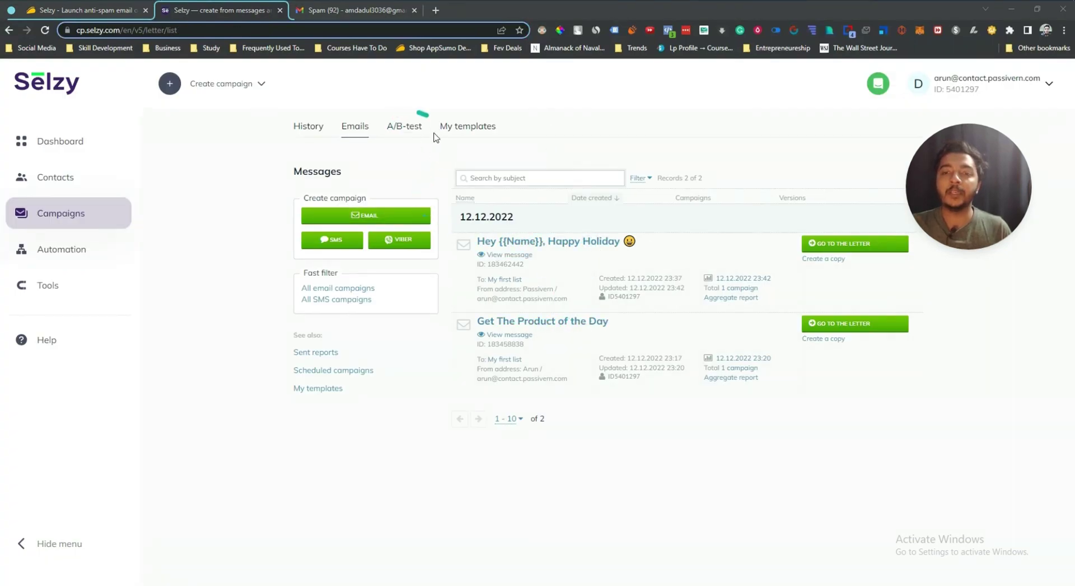
{"action": "left_click", "coordinate": [73, 257]}
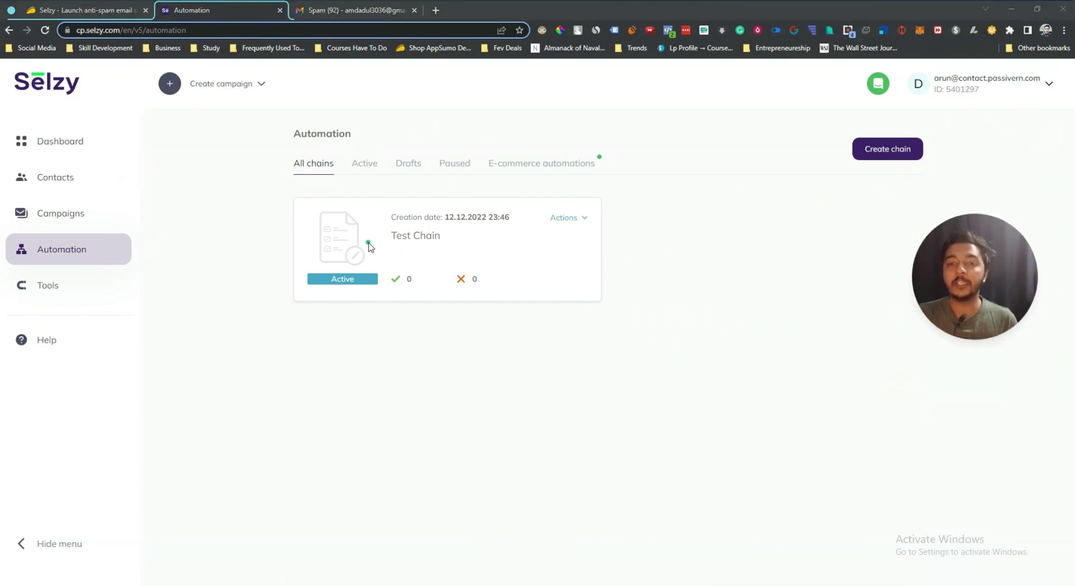
{"action": "left_click", "coordinate": [406, 241]}
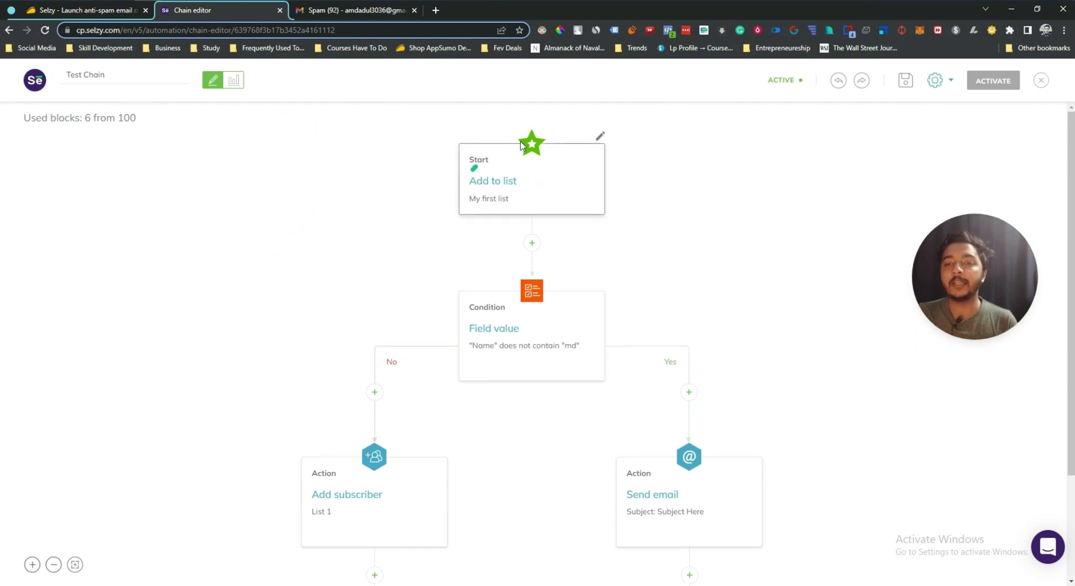
{"action": "scroll", "coordinate": [651, 456], "scroll_direction": "down", "scroll_amount": 2}
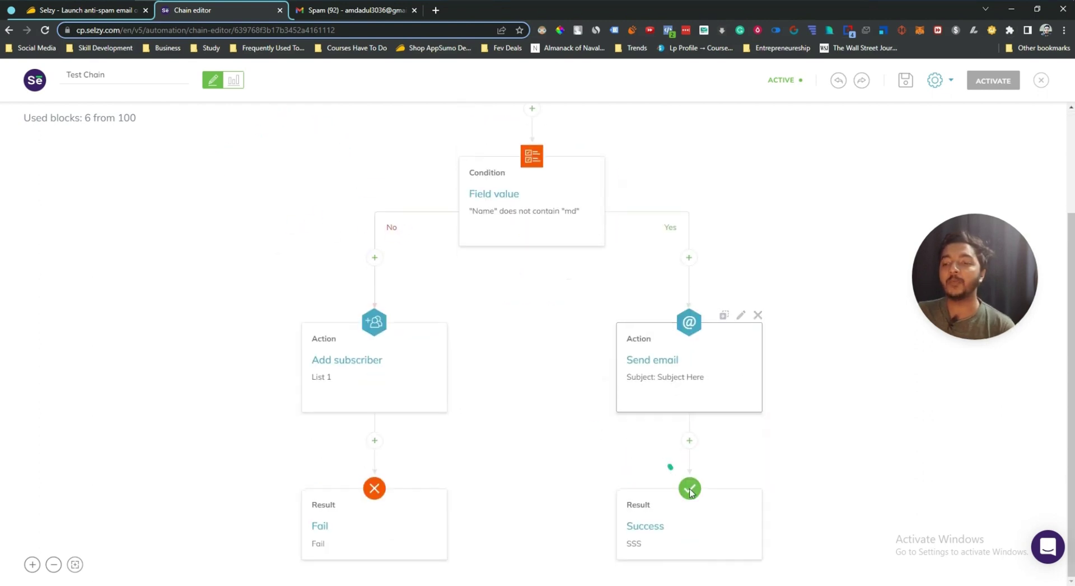
{"action": "scroll", "coordinate": [566, 360], "scroll_direction": "up", "scroll_amount": 2}
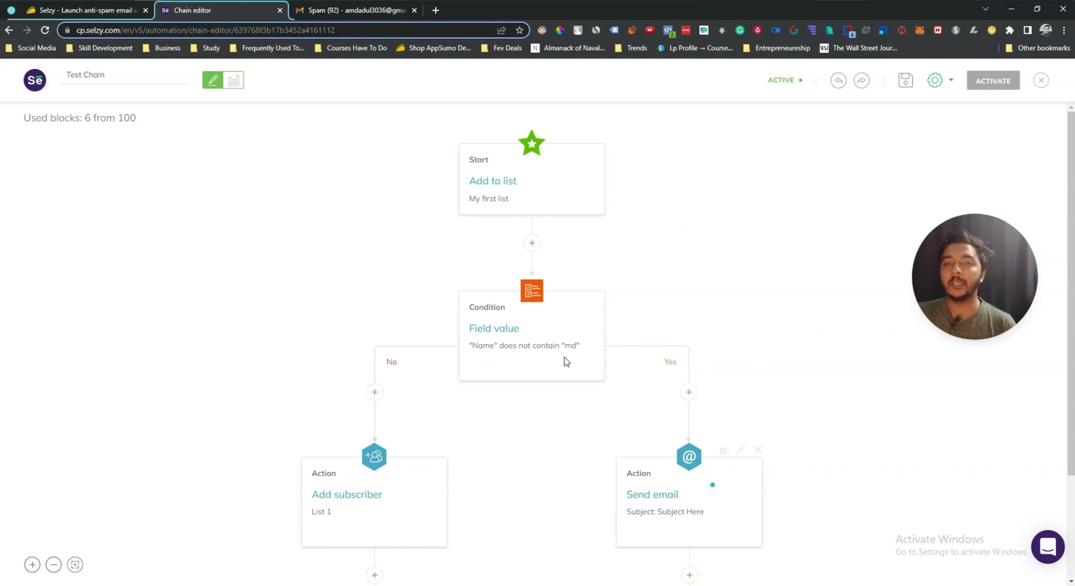
{"action": "left_click", "coordinate": [8, 30]}
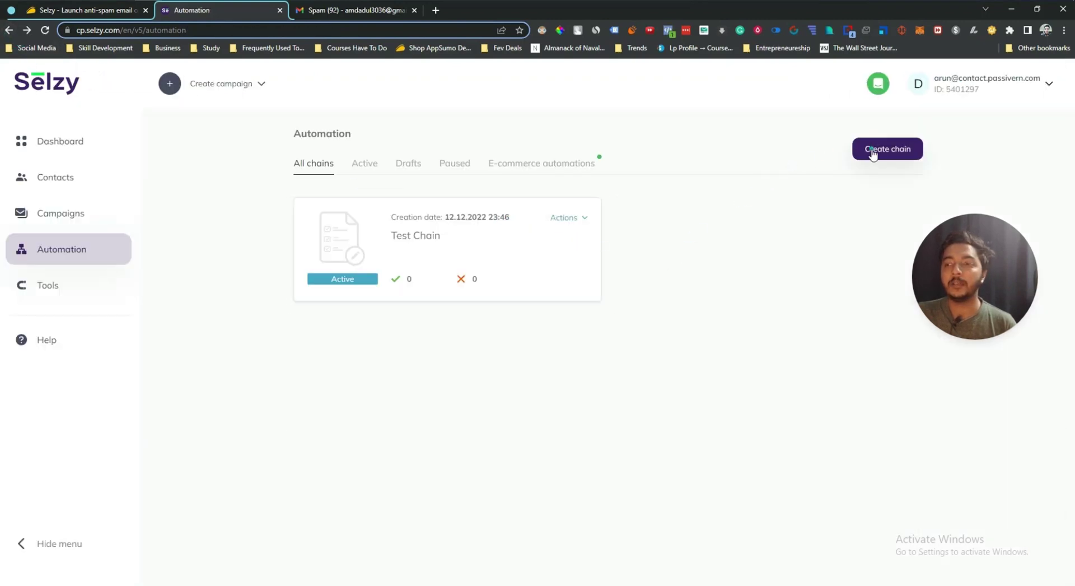
Step: Create a new automation chain from the Gift for subscription template
{"action": "left_click", "coordinate": [873, 151]}
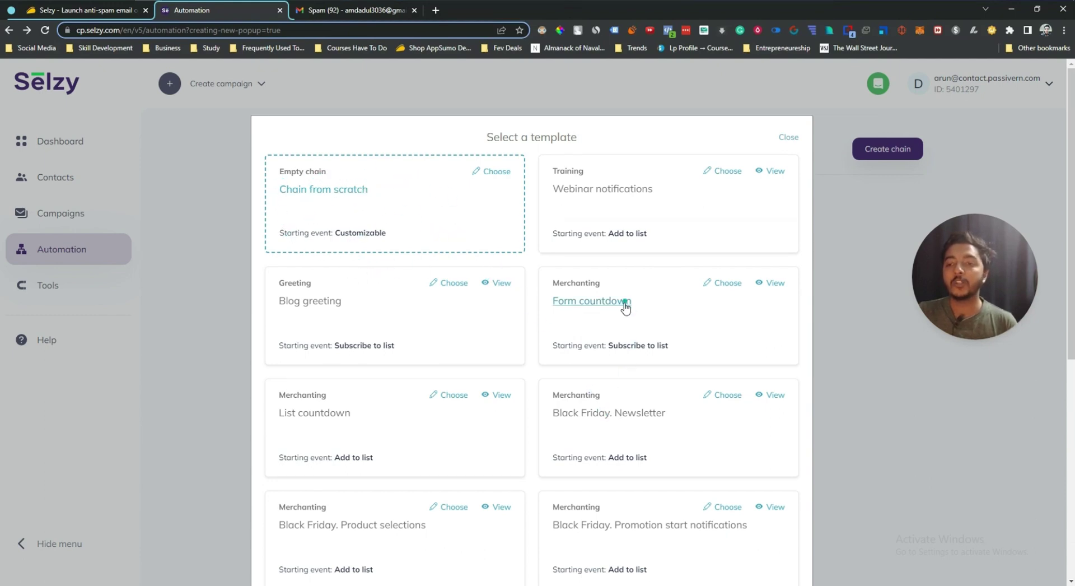
{"action": "scroll", "coordinate": [626, 306], "scroll_direction": "down", "scroll_amount": 3}
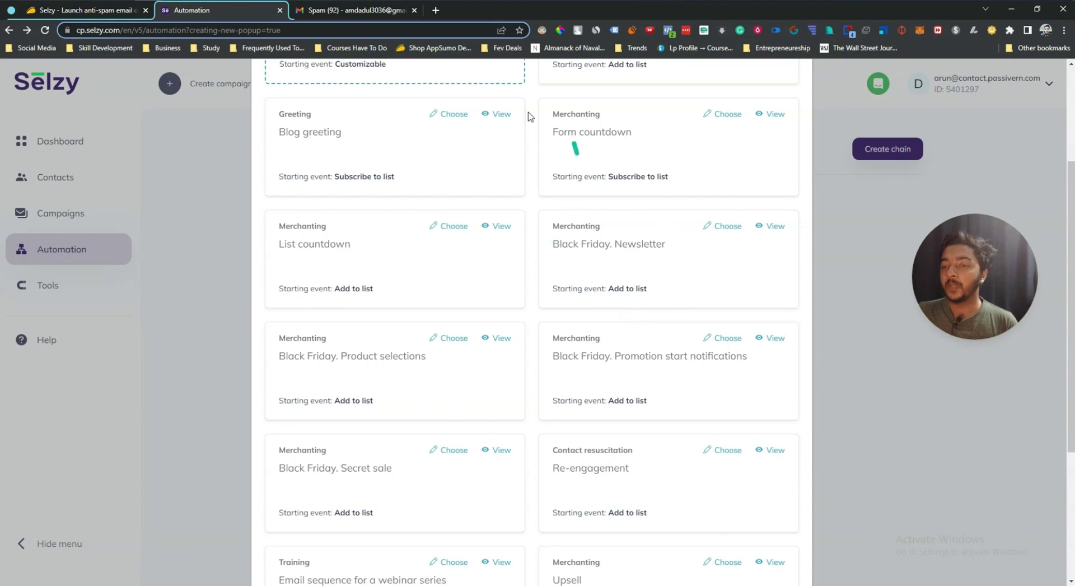
{"action": "scroll", "coordinate": [582, 280], "scroll_direction": "down", "scroll_amount": 2}
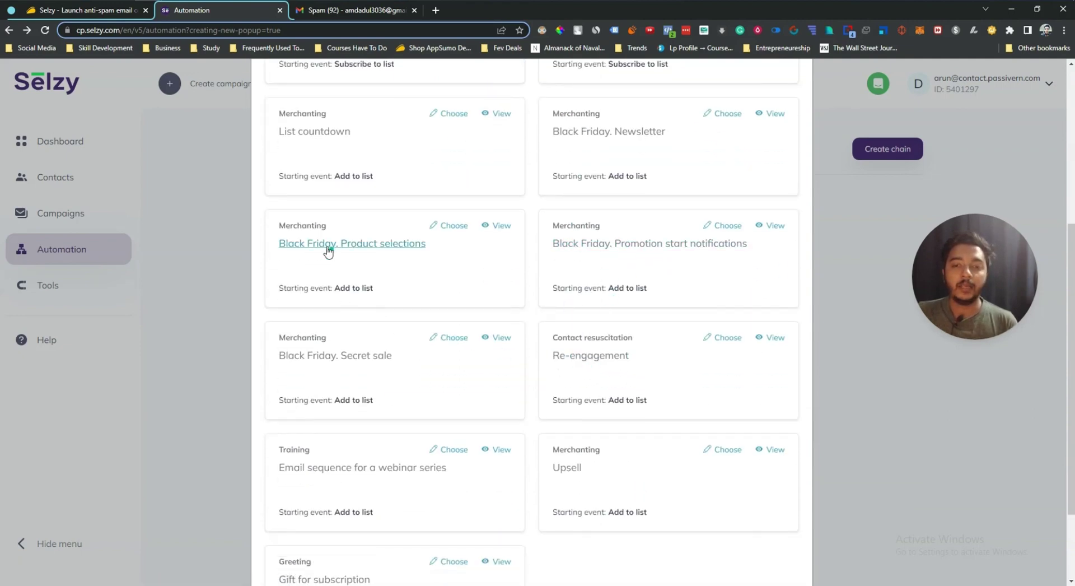
{"action": "scroll", "coordinate": [312, 392], "scroll_direction": "down", "scroll_amount": 2}
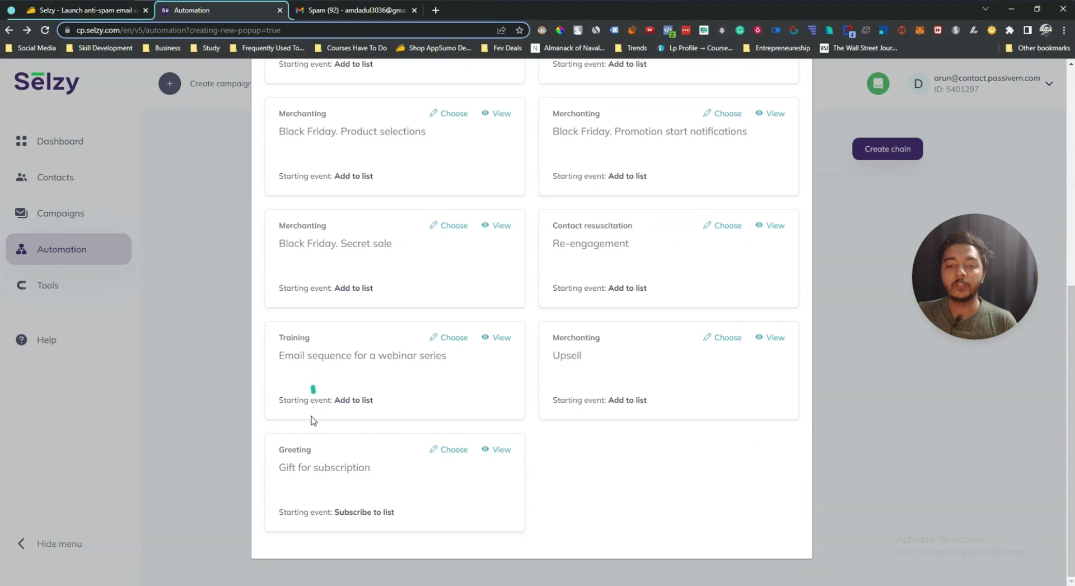
{"action": "left_click", "coordinate": [312, 470]}
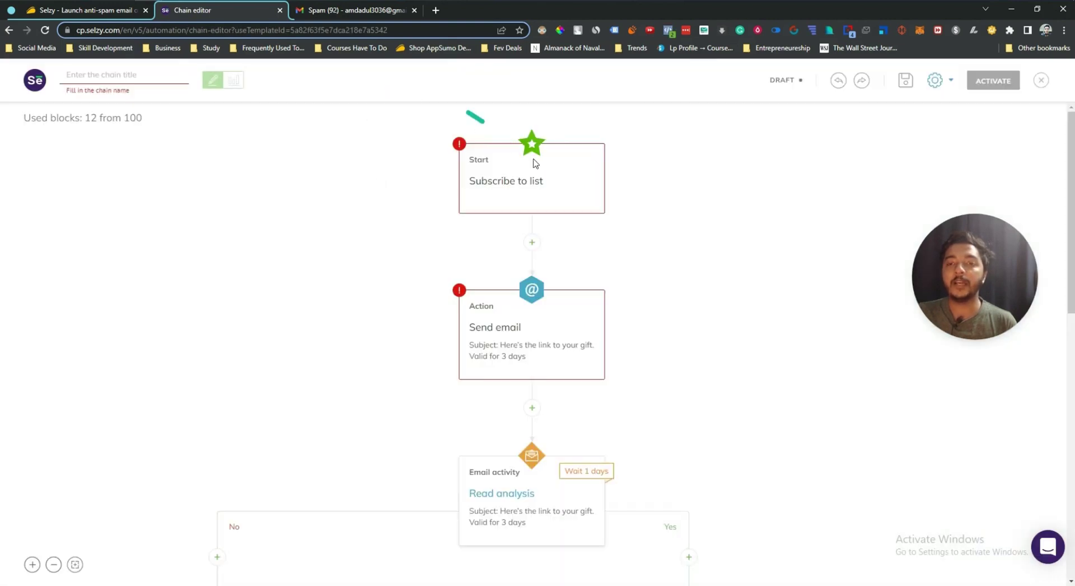
Step: Scroll through the template chain's blocks down to the Success results and back to Start
{"action": "scroll", "coordinate": [557, 286], "scroll_direction": "down", "scroll_amount": 3}
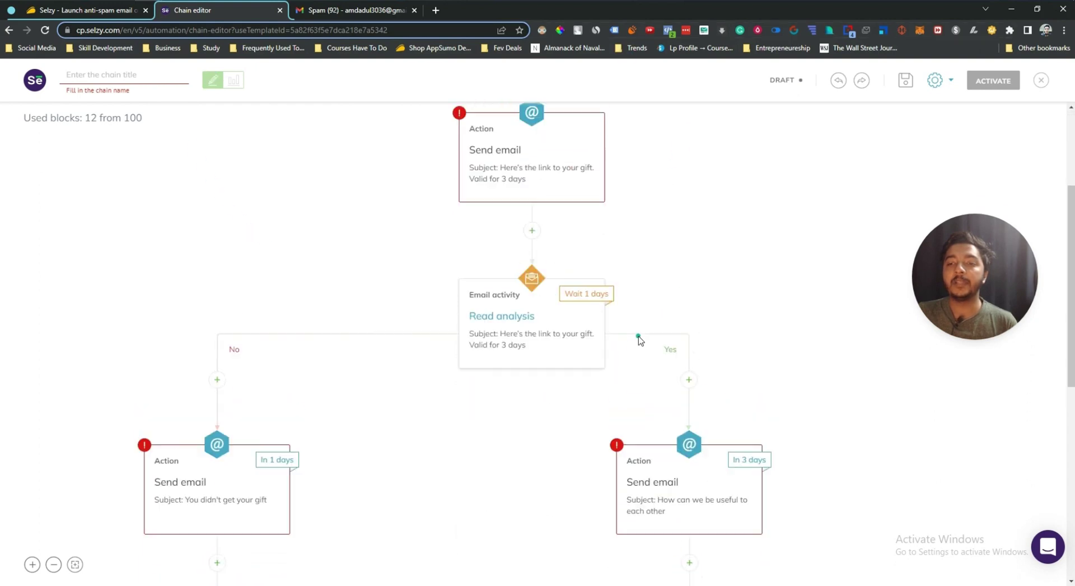
{"action": "scroll", "coordinate": [639, 339], "scroll_direction": "up", "scroll_amount": 3}
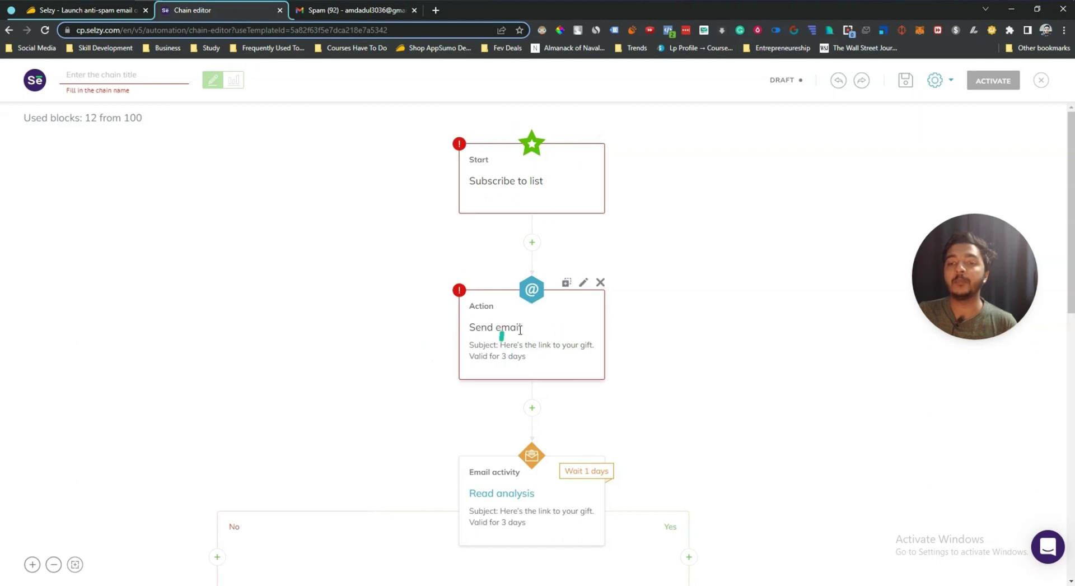
{"action": "scroll", "coordinate": [521, 329], "scroll_direction": "down", "scroll_amount": 2}
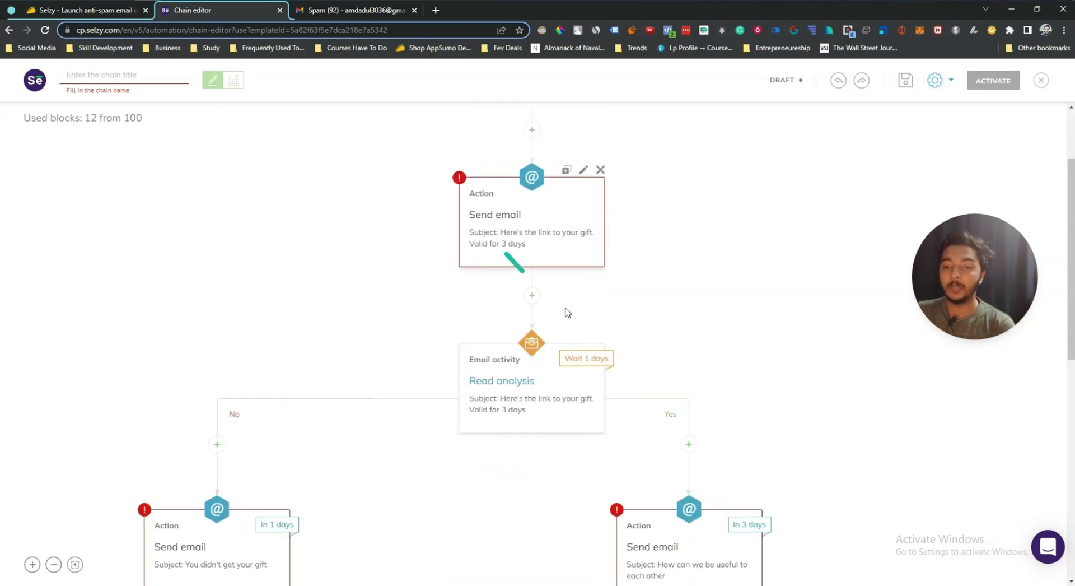
{"action": "scroll", "coordinate": [566, 312], "scroll_direction": "down", "scroll_amount": 3}
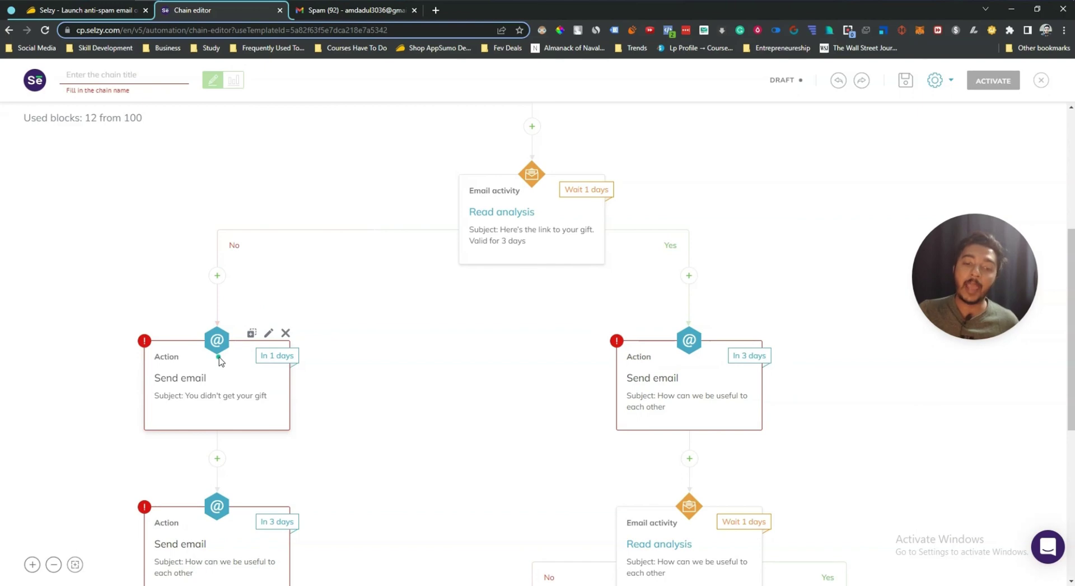
{"action": "scroll", "coordinate": [219, 361], "scroll_direction": "down", "scroll_amount": 4}
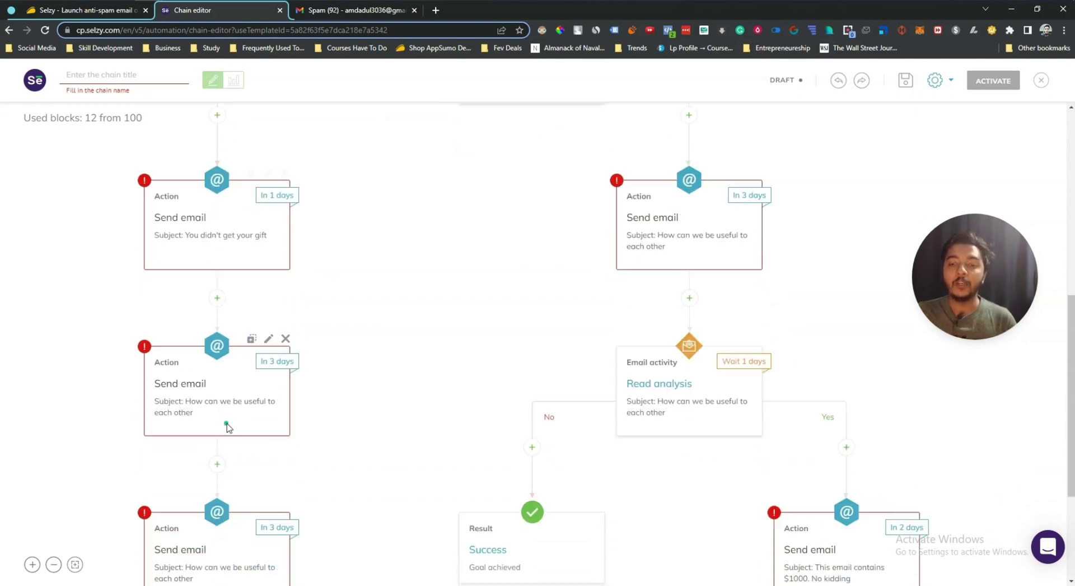
{"action": "scroll", "coordinate": [271, 434], "scroll_direction": "down", "scroll_amount": 2}
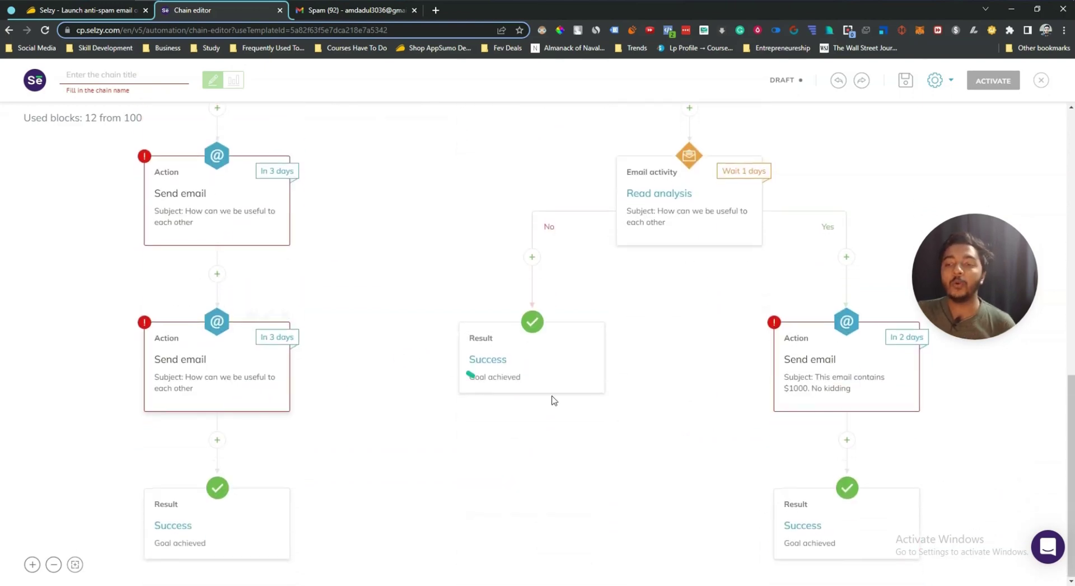
{"action": "scroll", "coordinate": [564, 435], "scroll_direction": "up", "scroll_amount": 6}
{"action": "scroll", "coordinate": [564, 437], "scroll_direction": "up", "scroll_amount": 5}
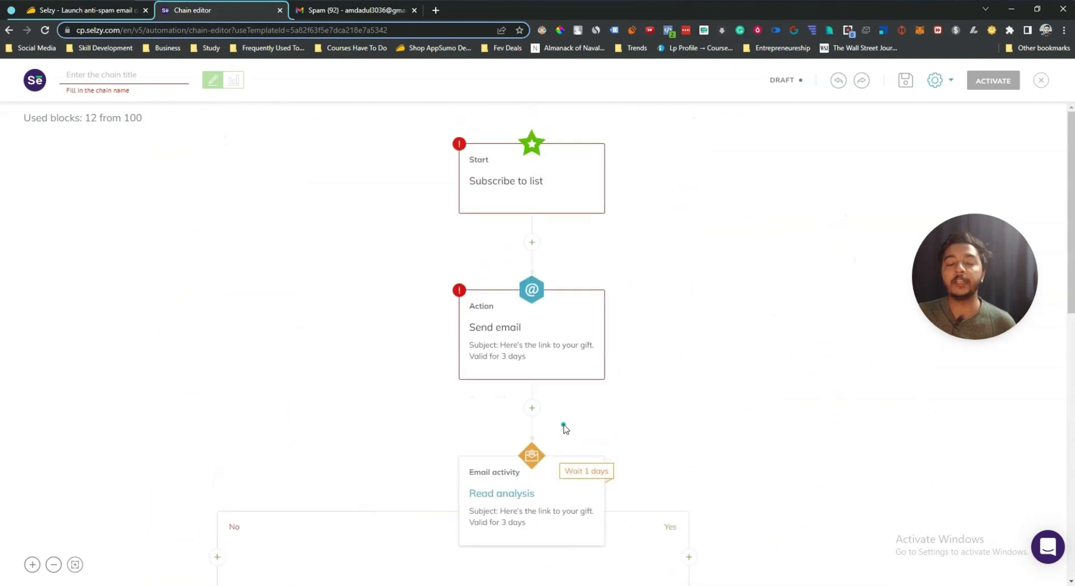
Step: Title the chain 'Demo', save it, and go back to the Automation chains list
{"action": "left_click", "coordinate": [148, 76]}
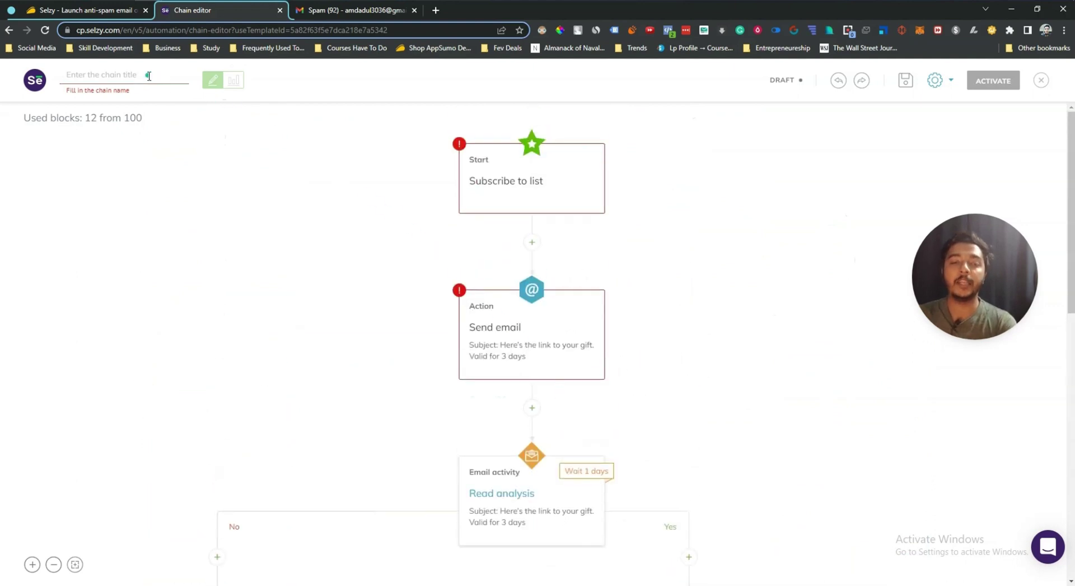
{"action": "type", "text": "Demo"}
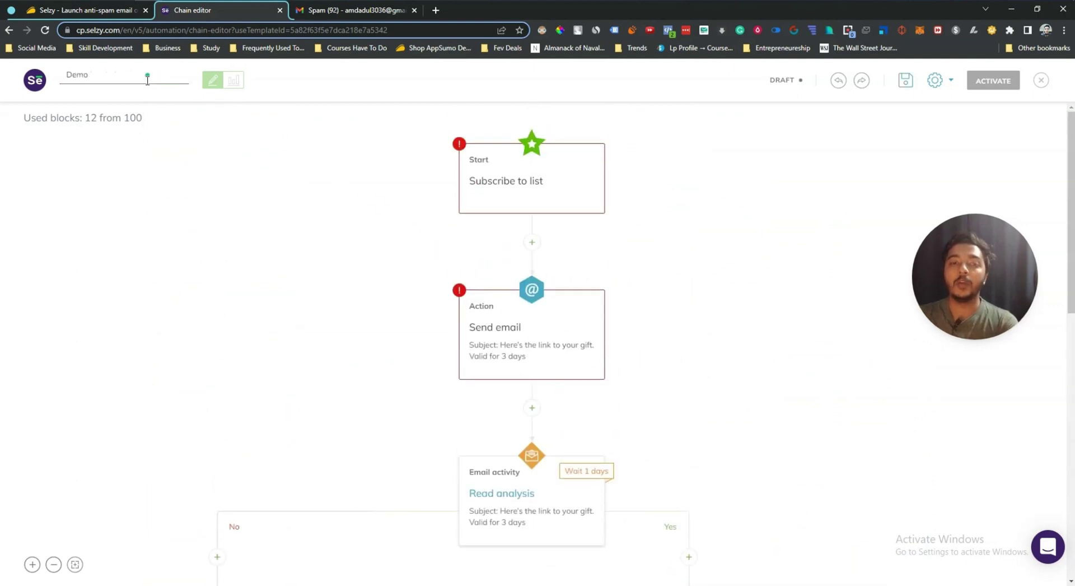
{"action": "left_click", "coordinate": [248, 227]}
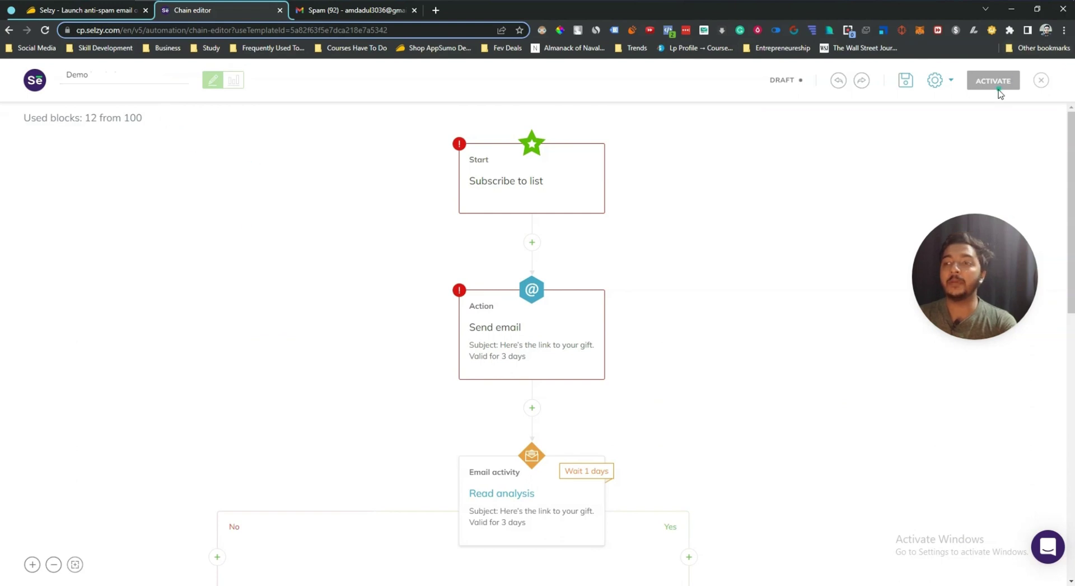
{"action": "left_click", "coordinate": [908, 84]}
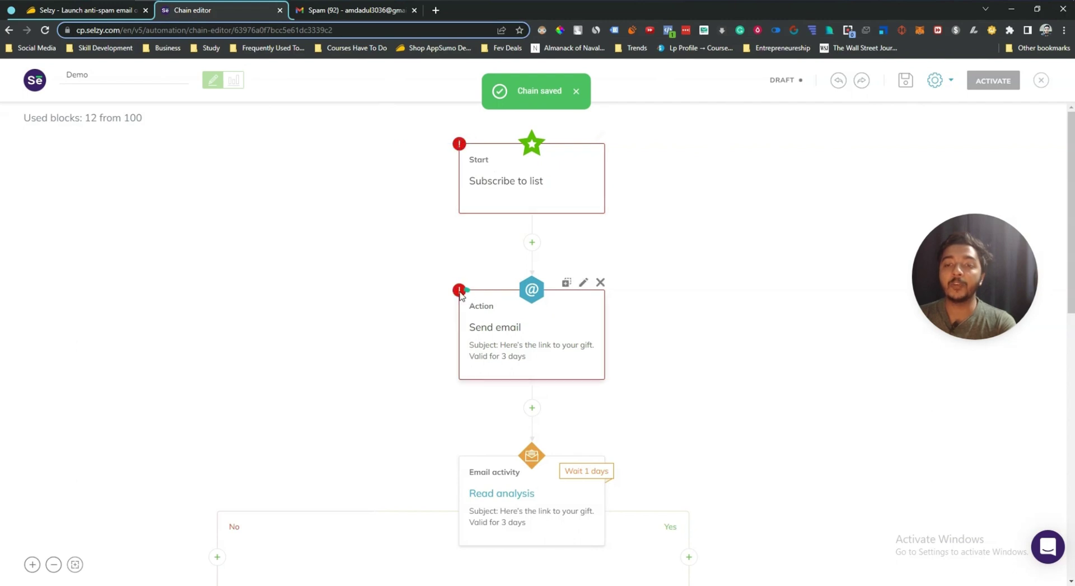
{"action": "left_click", "coordinate": [9, 30]}
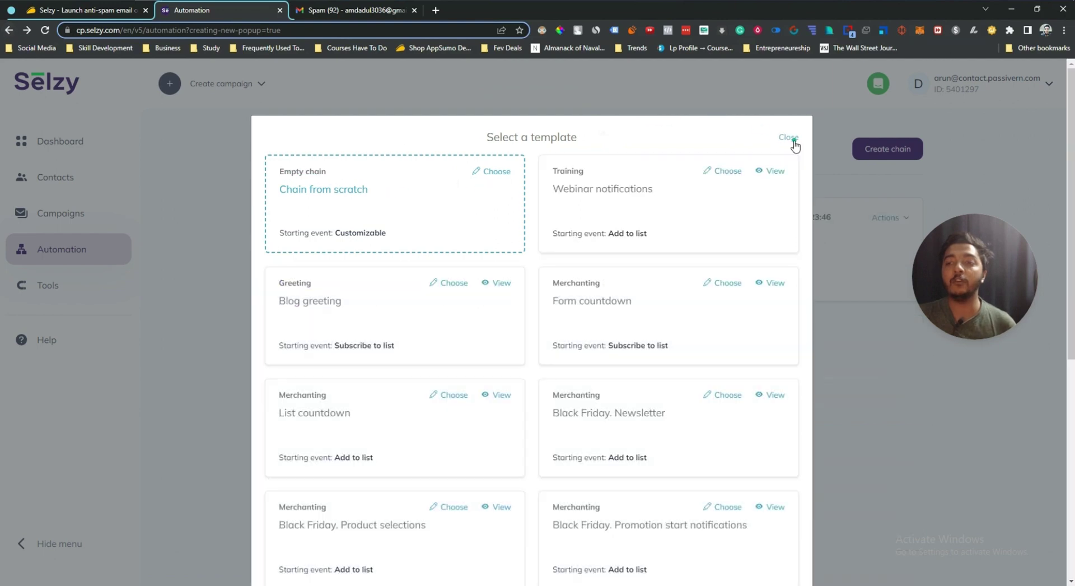
{"action": "left_click", "coordinate": [791, 140]}
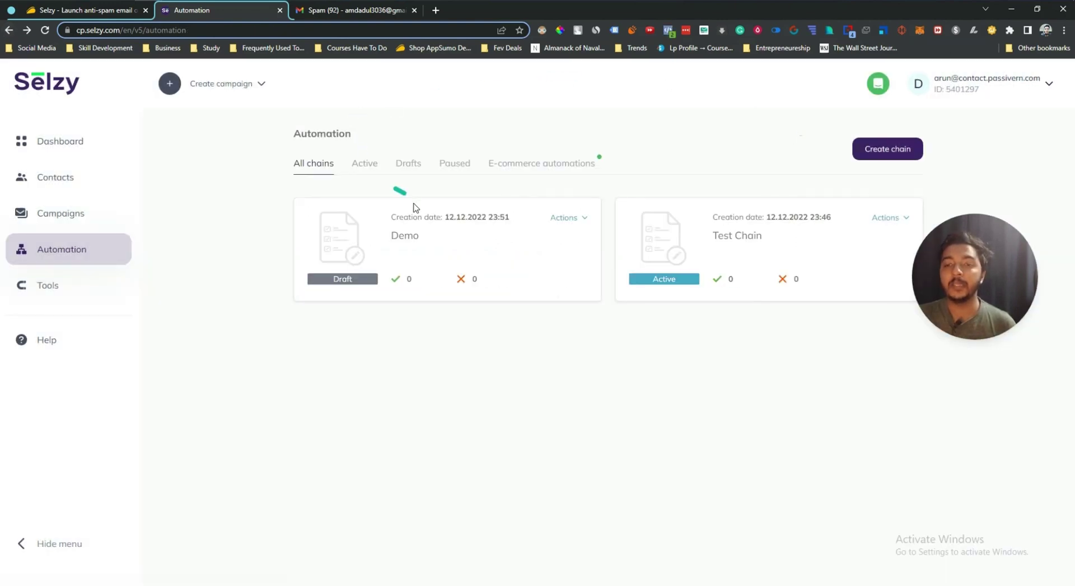
Step: Glance over Test Chain's canvas, then open the Demo draft chain for editing
{"action": "left_click", "coordinate": [727, 237]}
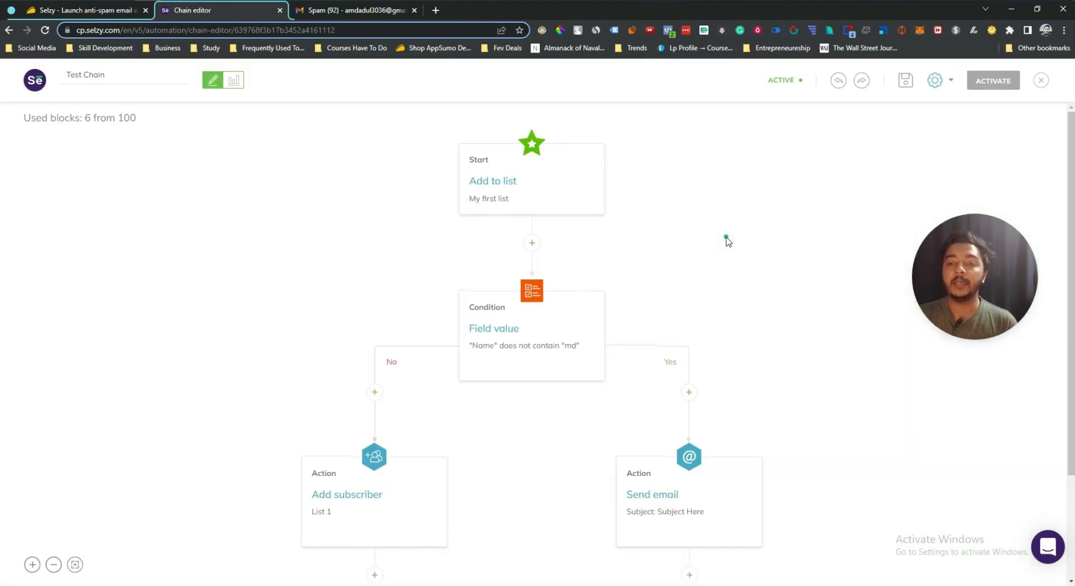
{"action": "scroll", "coordinate": [634, 289], "scroll_direction": "down", "scroll_amount": 3}
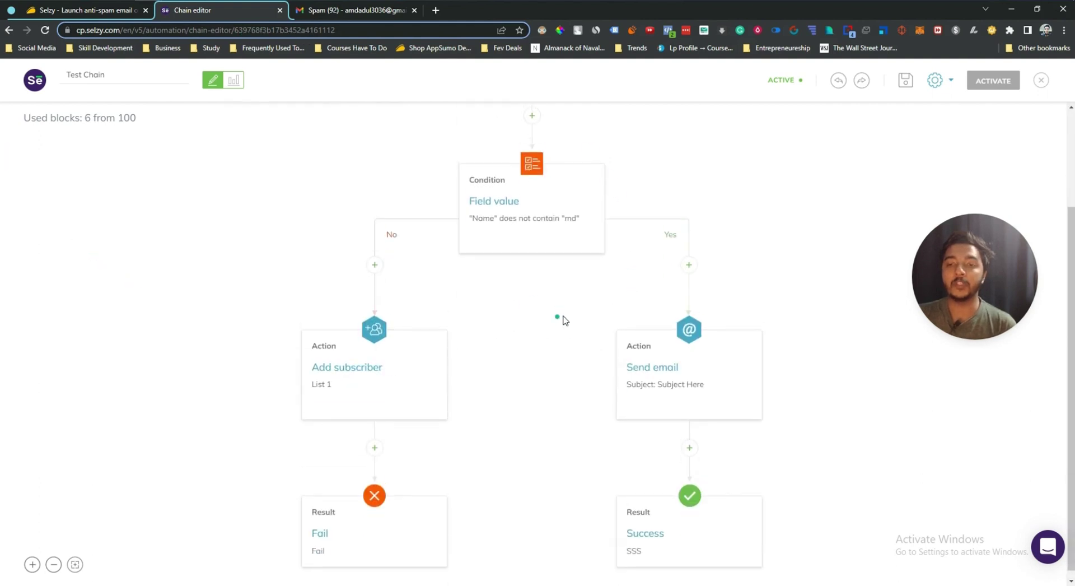
{"action": "scroll", "coordinate": [561, 308], "scroll_direction": "up", "scroll_amount": 3}
{"action": "scroll", "coordinate": [568, 280], "scroll_direction": "down", "scroll_amount": 3}
{"action": "scroll", "coordinate": [567, 269], "scroll_direction": "up", "scroll_amount": 3}
{"action": "left_click", "coordinate": [23, 31]}
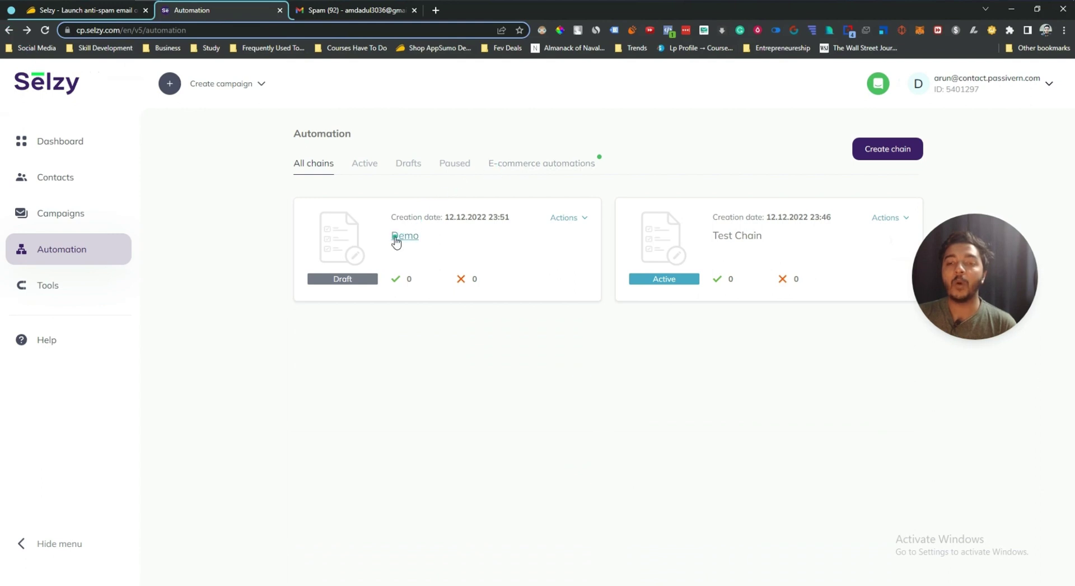
{"action": "left_click", "coordinate": [410, 241]}
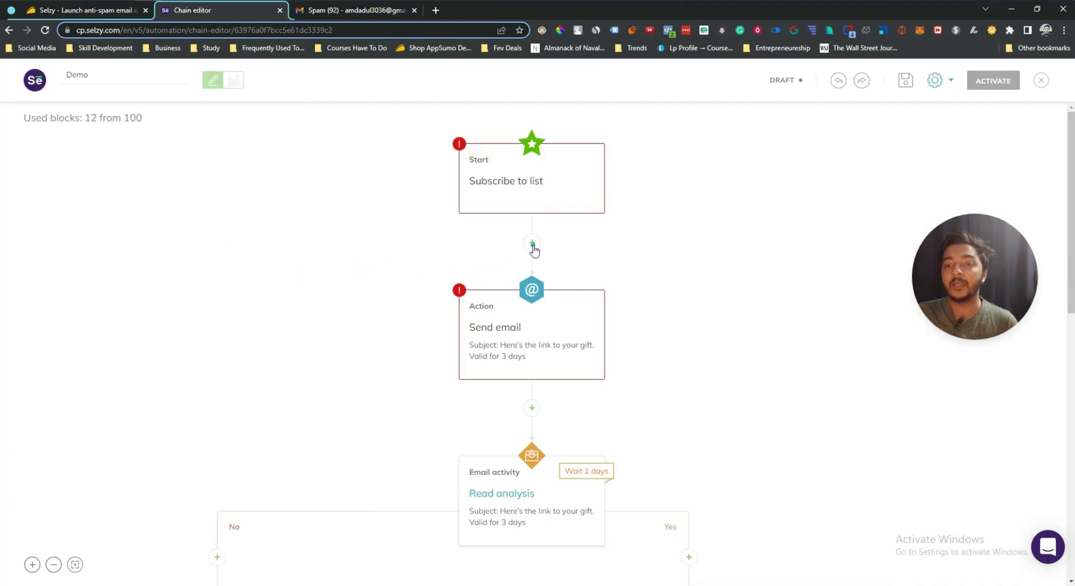
Step: Insert a Condition block between the Start and first Send email blocks
{"action": "left_click", "coordinate": [532, 245]}
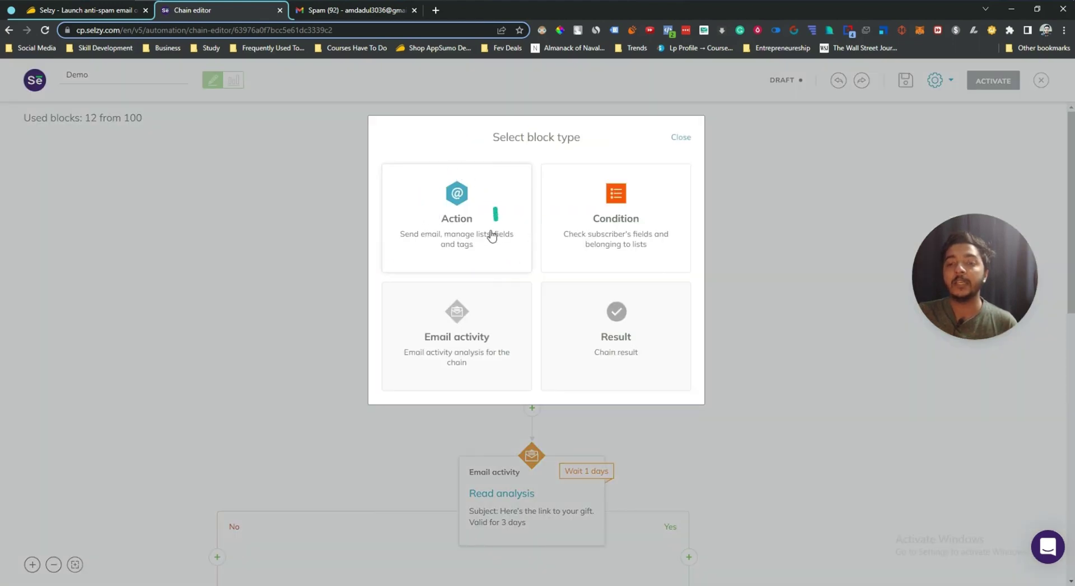
{"action": "left_click", "coordinate": [680, 137]}
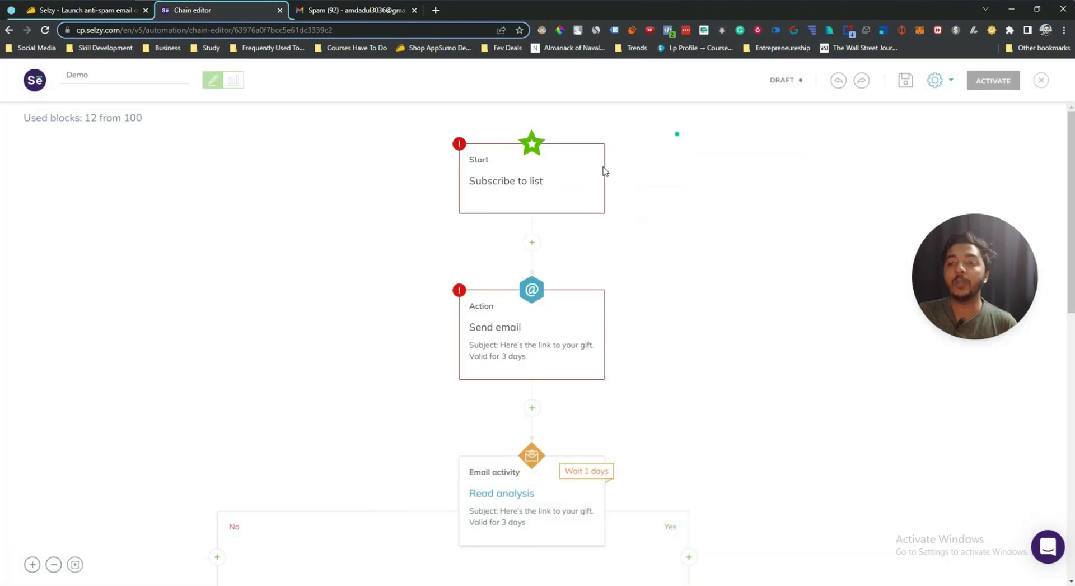
{"action": "left_click", "coordinate": [532, 244]}
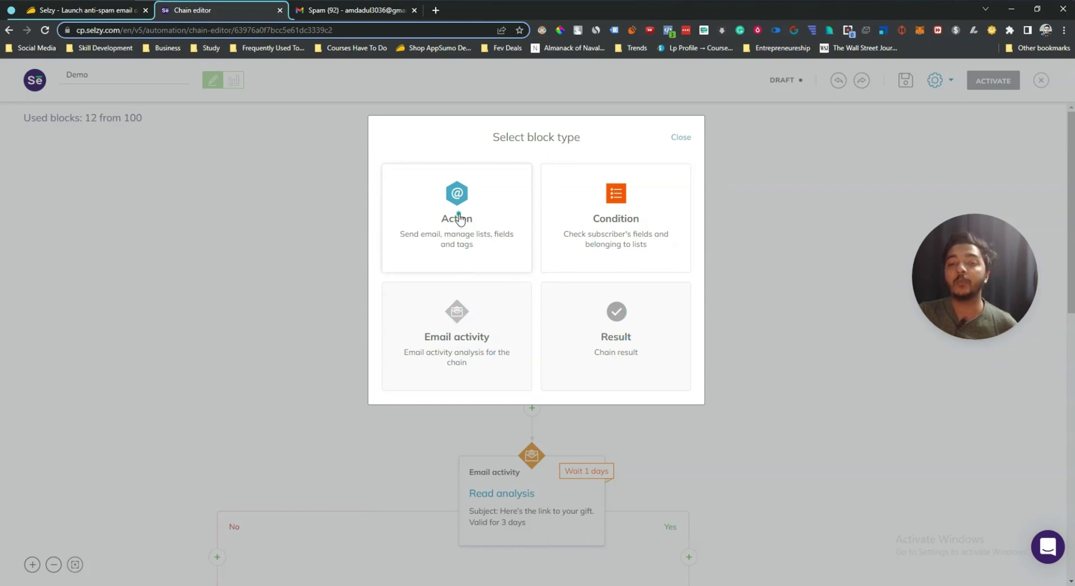
{"action": "left_click", "coordinate": [624, 233]}
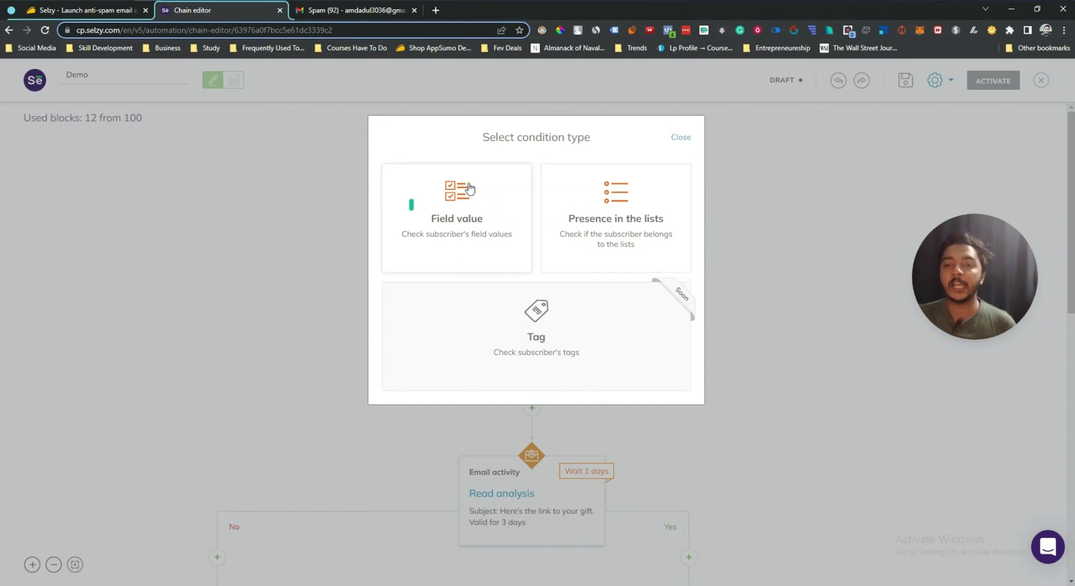
Step: Set up a Field value condition where Name ends with 's'
{"action": "left_click", "coordinate": [455, 217]}
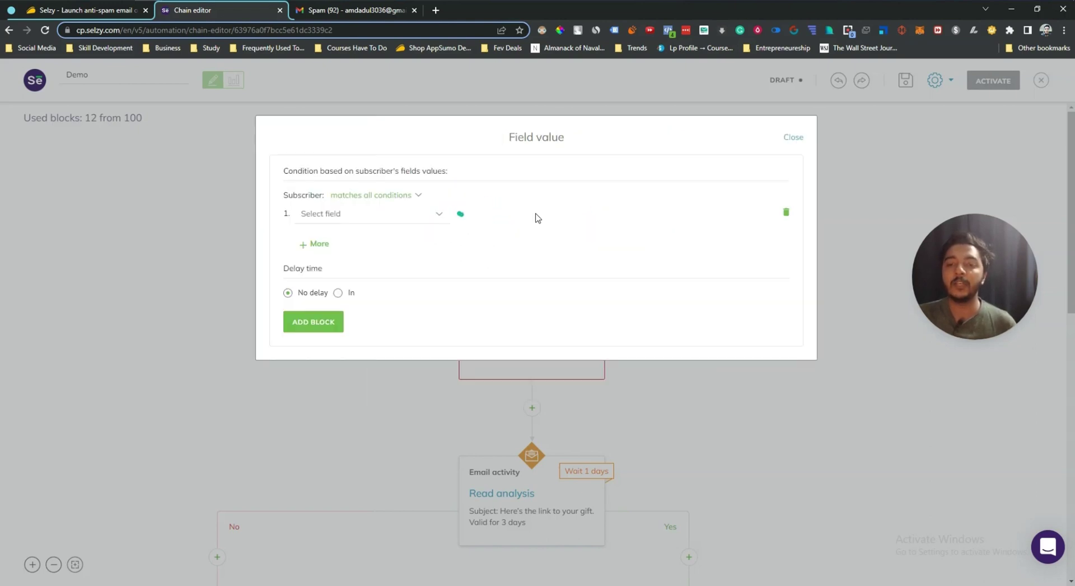
{"action": "left_click", "coordinate": [335, 212]}
{"action": "left_click", "coordinate": [332, 236]}
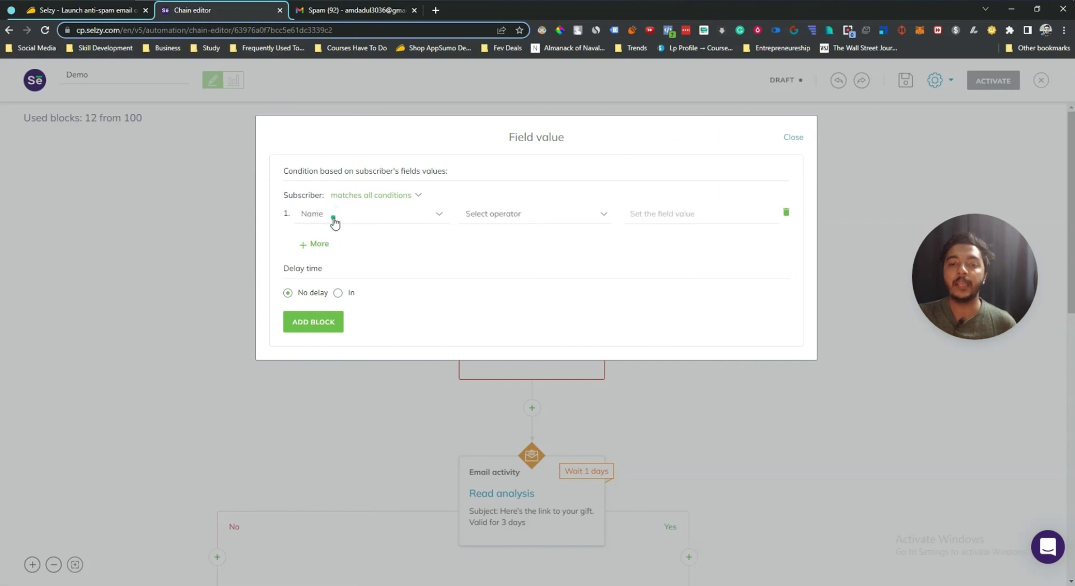
{"action": "left_click", "coordinate": [334, 220]}
{"action": "left_click", "coordinate": [480, 215]}
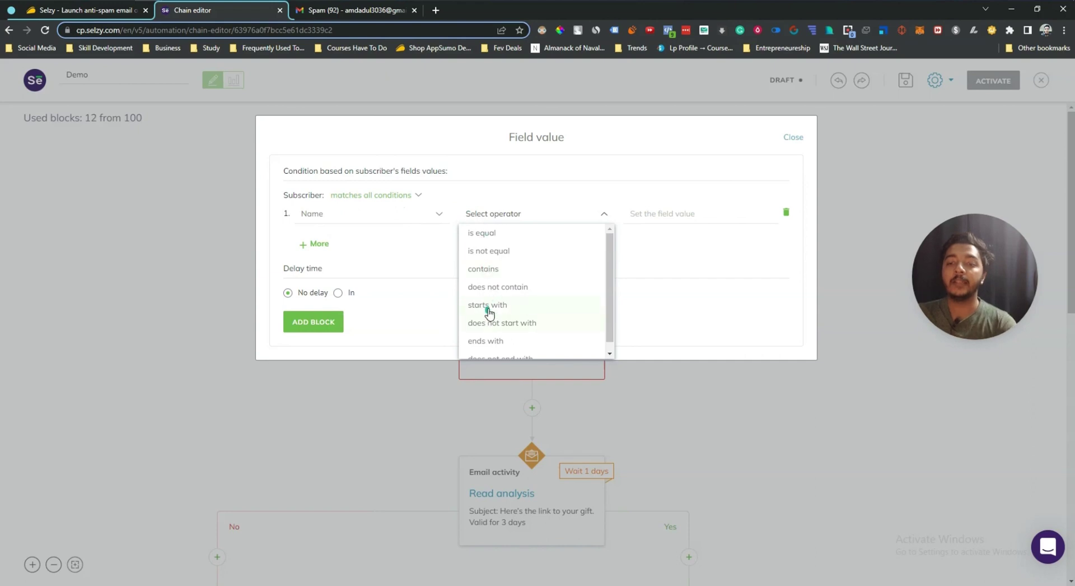
{"action": "left_click", "coordinate": [495, 341]}
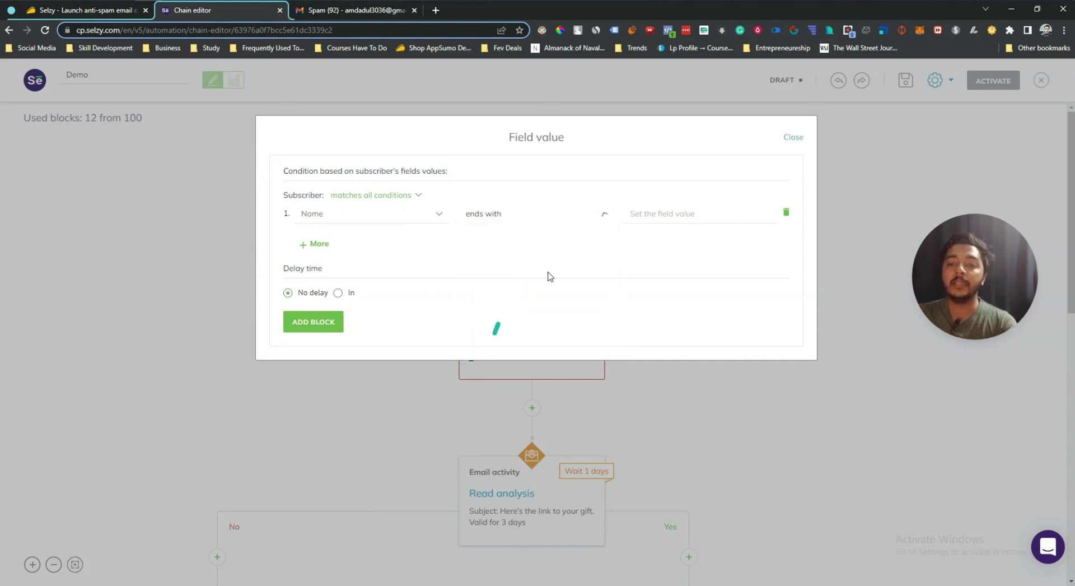
{"action": "left_click", "coordinate": [647, 213]}
{"action": "type", "text": "stiphen"}
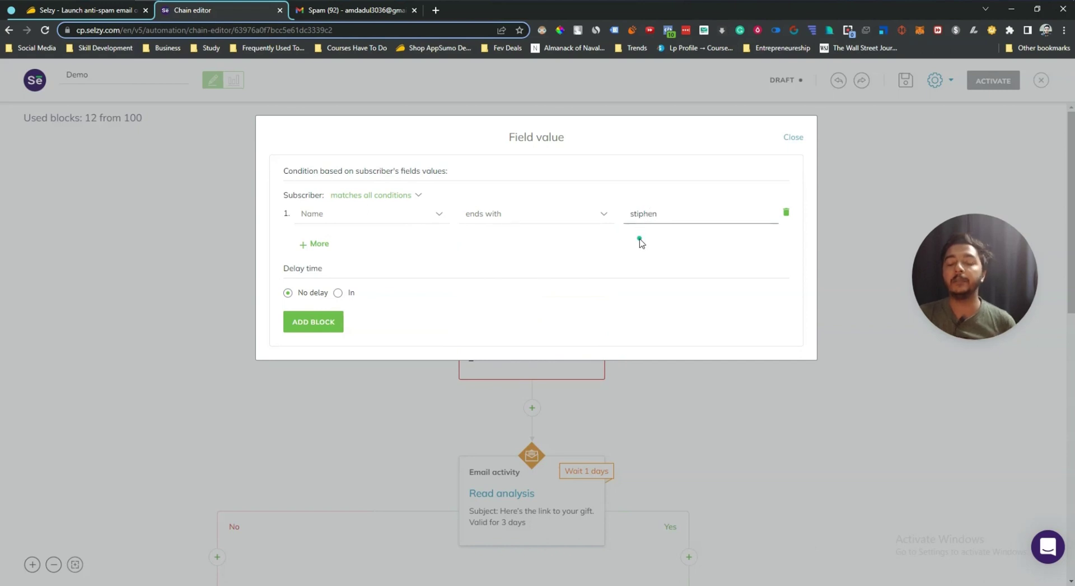
{"action": "left_click", "coordinate": [640, 238]}
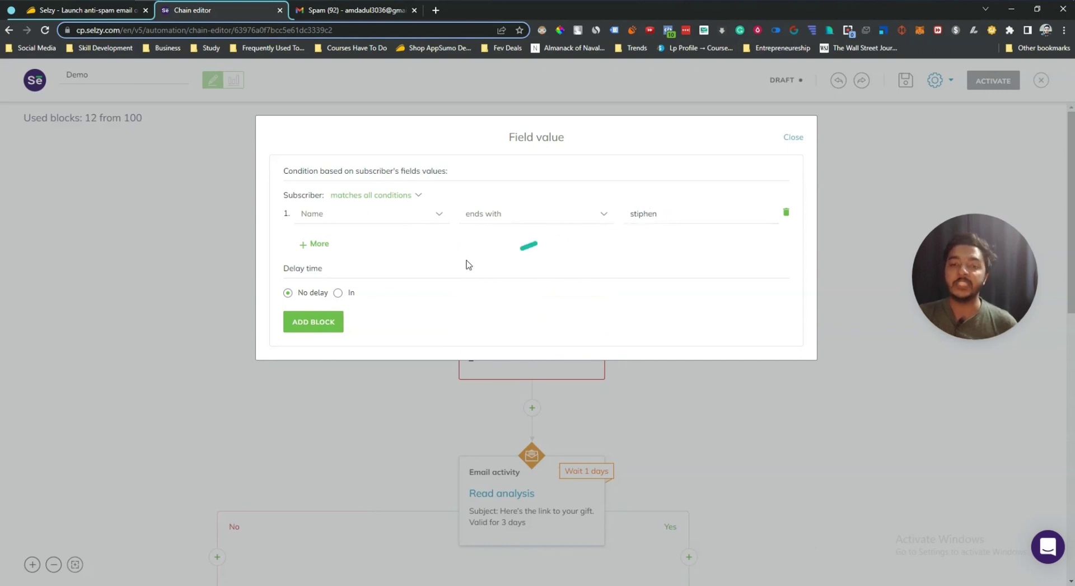
Step: Keep No delay, add the condition block, and place the existing blocks on its Yes branch
{"action": "left_click", "coordinate": [573, 208]}
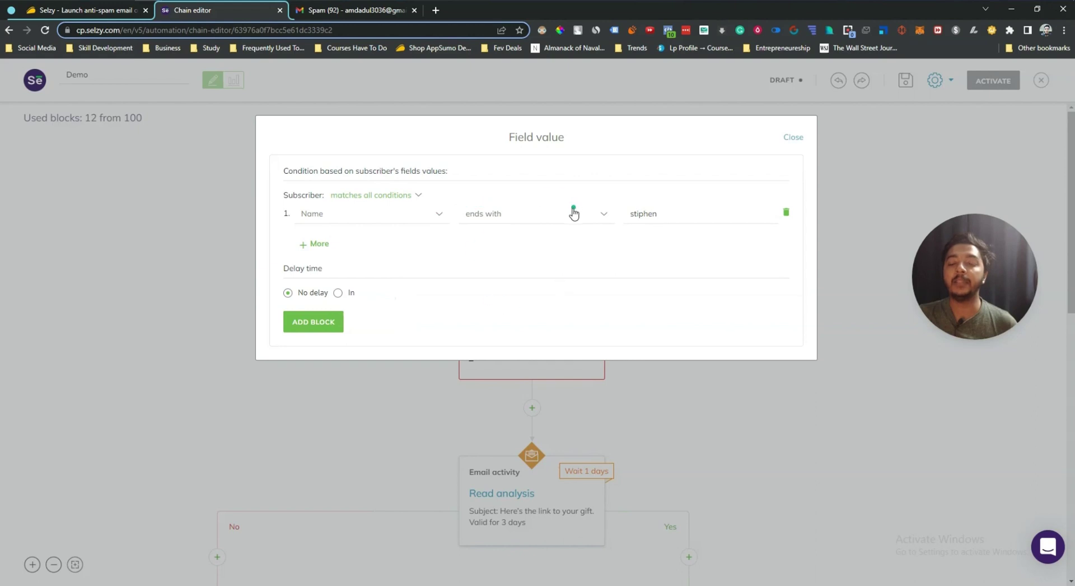
{"action": "left_click_drag", "start_coordinate": [445, 253], "coordinate": [523, 231]}
{"action": "left_click", "coordinate": [300, 287]}
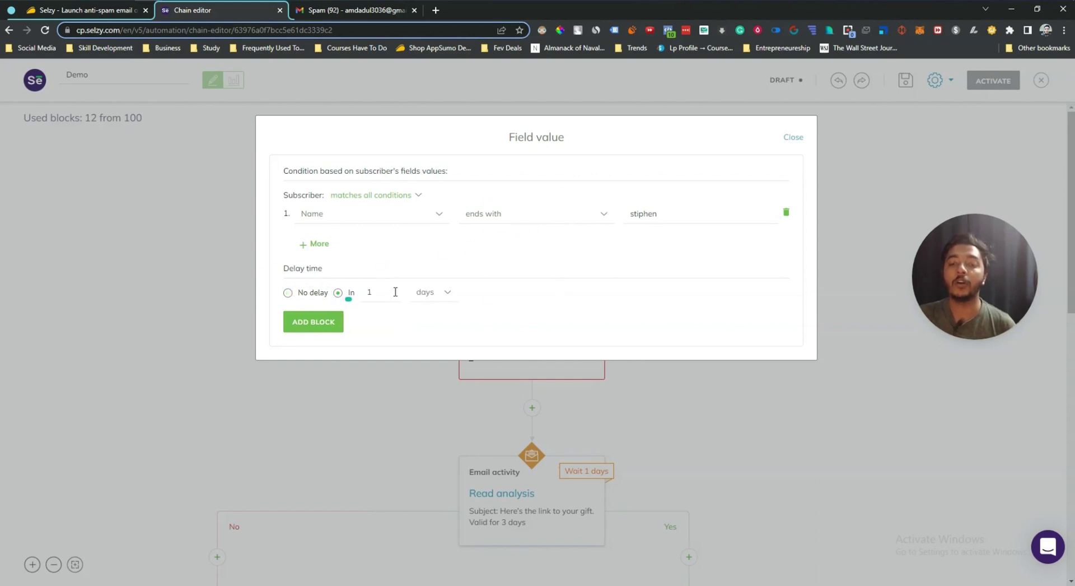
{"action": "left_click", "coordinate": [437, 292]}
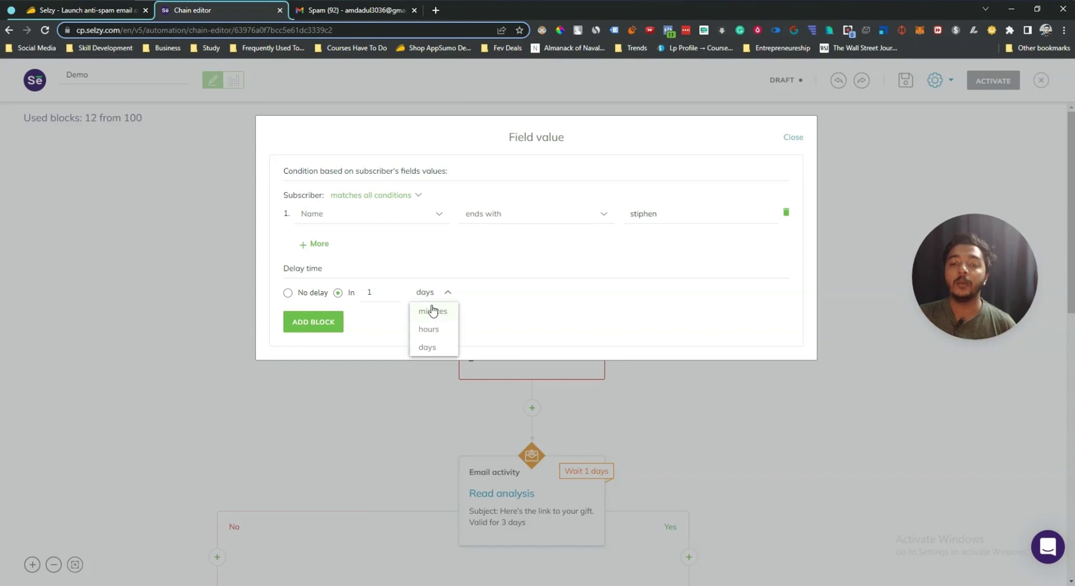
{"action": "left_click", "coordinate": [297, 294]}
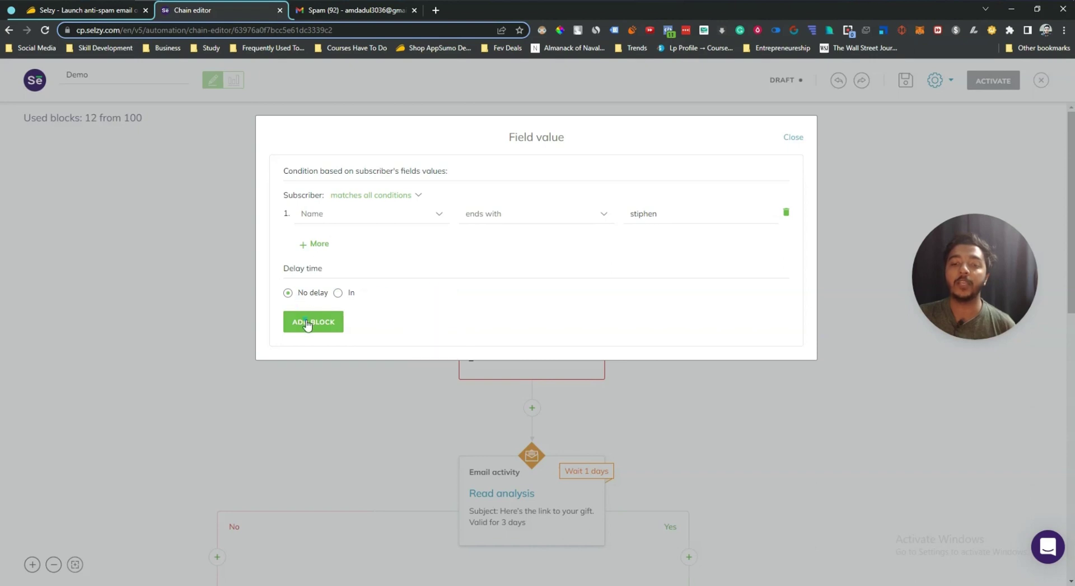
{"action": "left_click", "coordinate": [308, 323]}
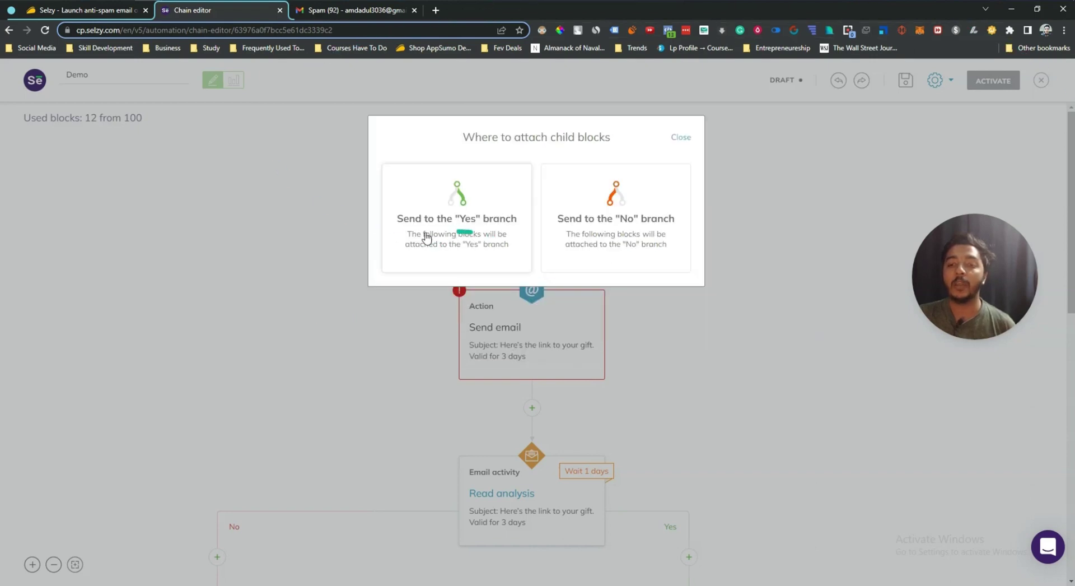
{"action": "left_click", "coordinate": [464, 237]}
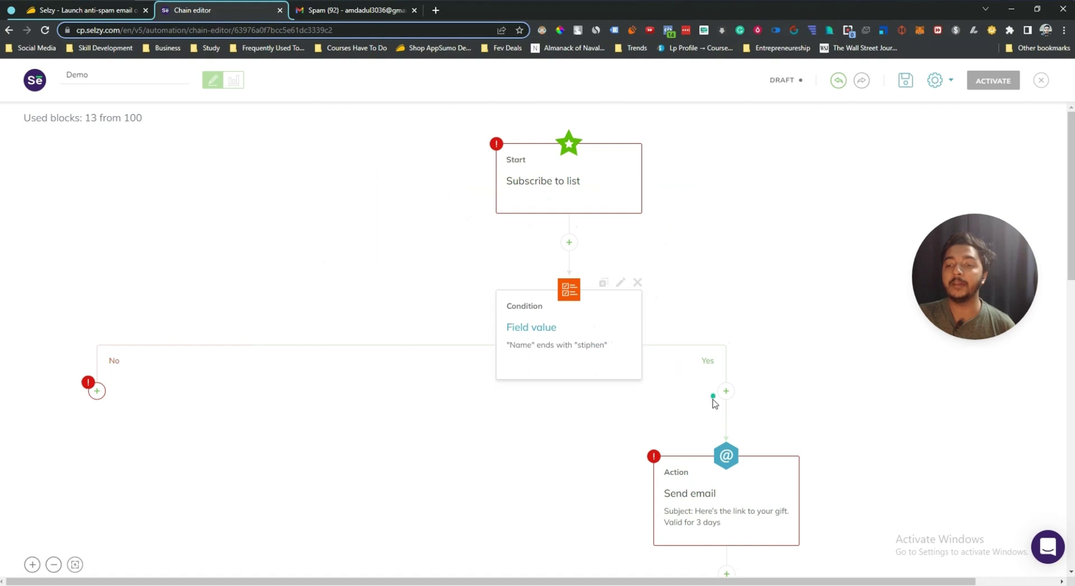
{"action": "scroll", "coordinate": [496, 358], "scroll_direction": "down", "scroll_amount": 2}
Step: Add a Click analysis block with a 12-hour wait on the No branch, then return to the chains list
{"action": "left_click", "coordinate": [98, 279]}
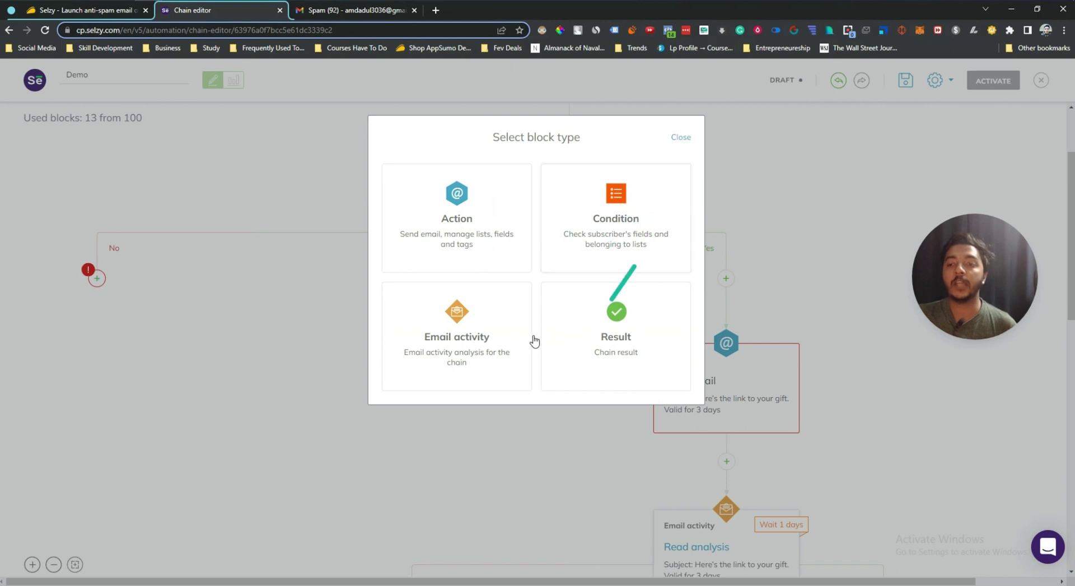
{"action": "left_click", "coordinate": [475, 346]}
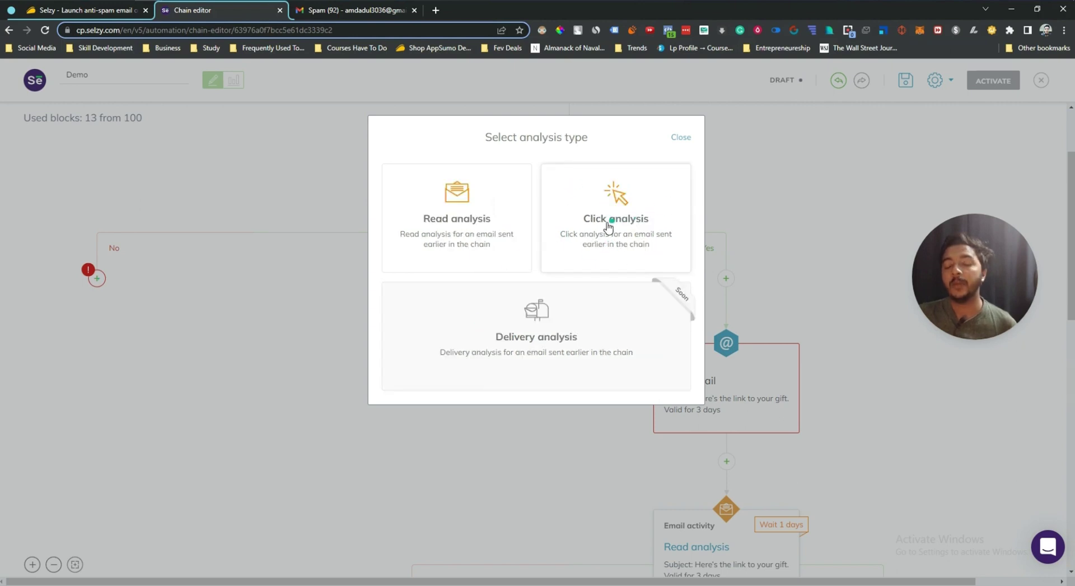
{"action": "left_click", "coordinate": [574, 227]}
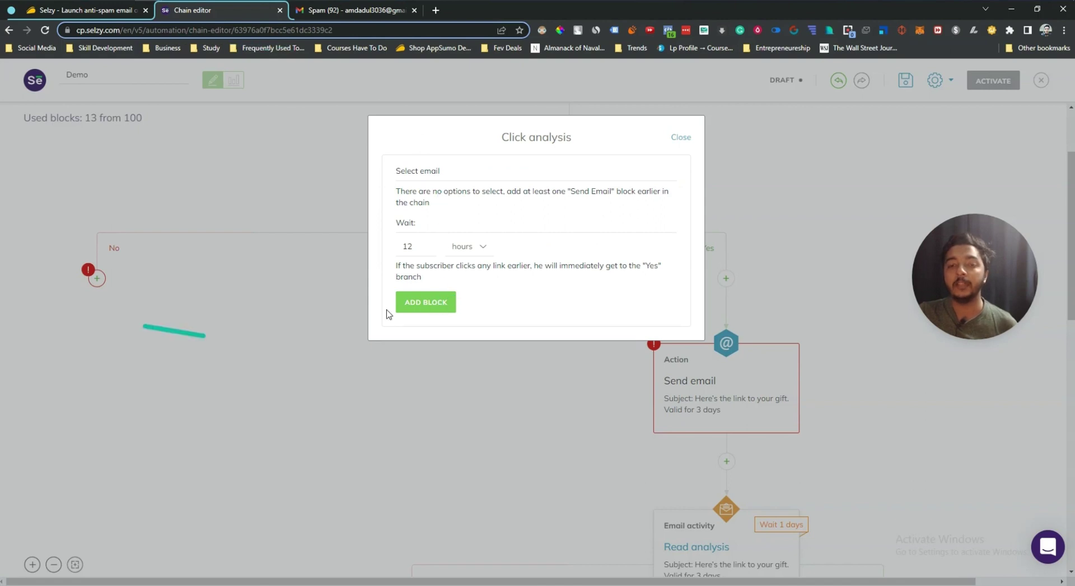
{"action": "left_click", "coordinate": [432, 305]}
{"action": "scroll", "coordinate": [605, 353], "scroll_direction": "up", "scroll_amount": 2}
{"action": "scroll", "coordinate": [605, 331], "scroll_direction": "down", "scroll_amount": 10}
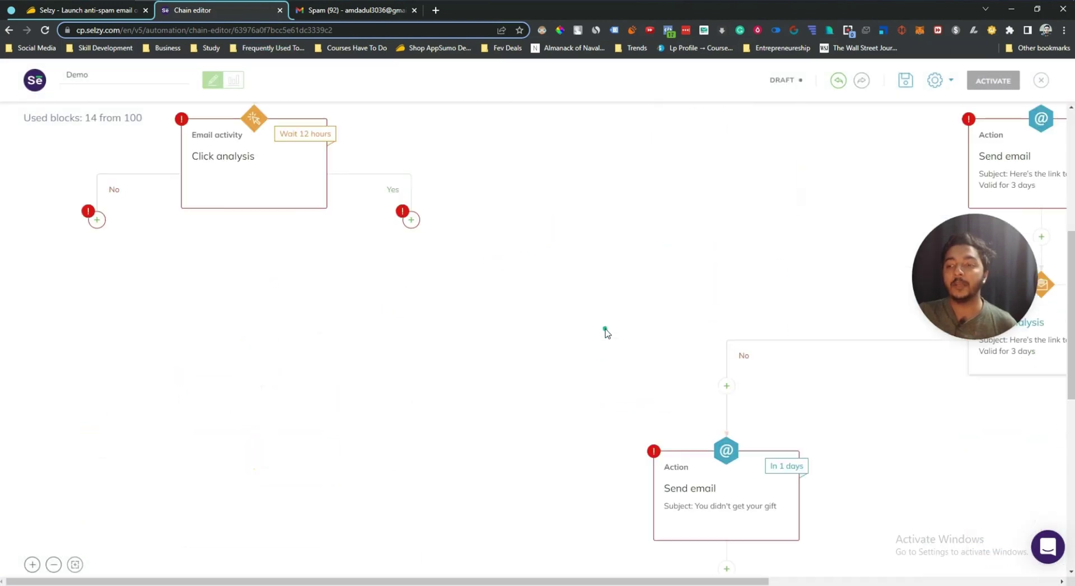
{"action": "scroll", "coordinate": [605, 331], "scroll_direction": "down", "scroll_amount": 3}
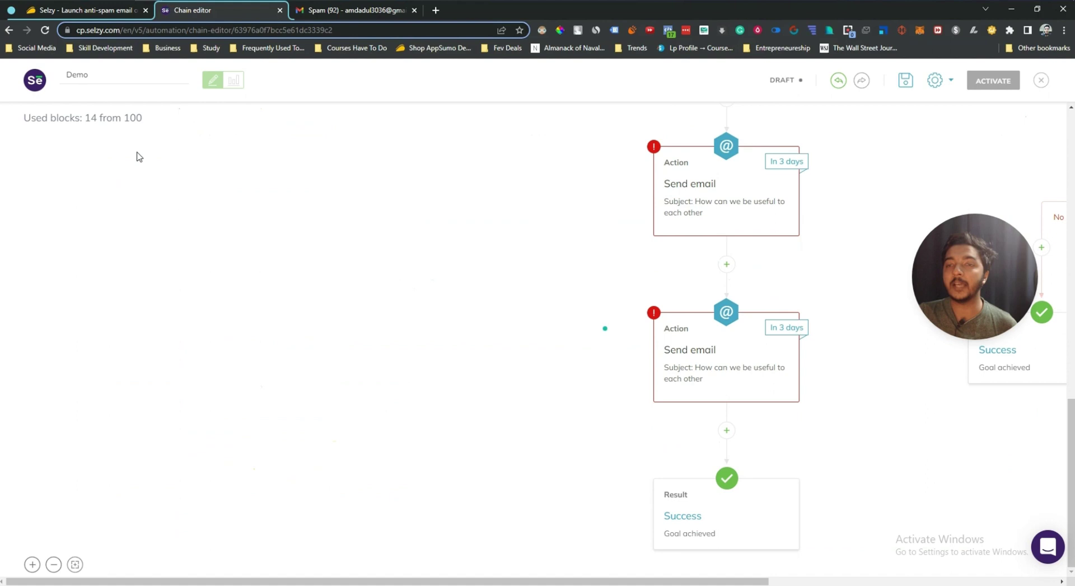
{"action": "left_click", "coordinate": [9, 31]}
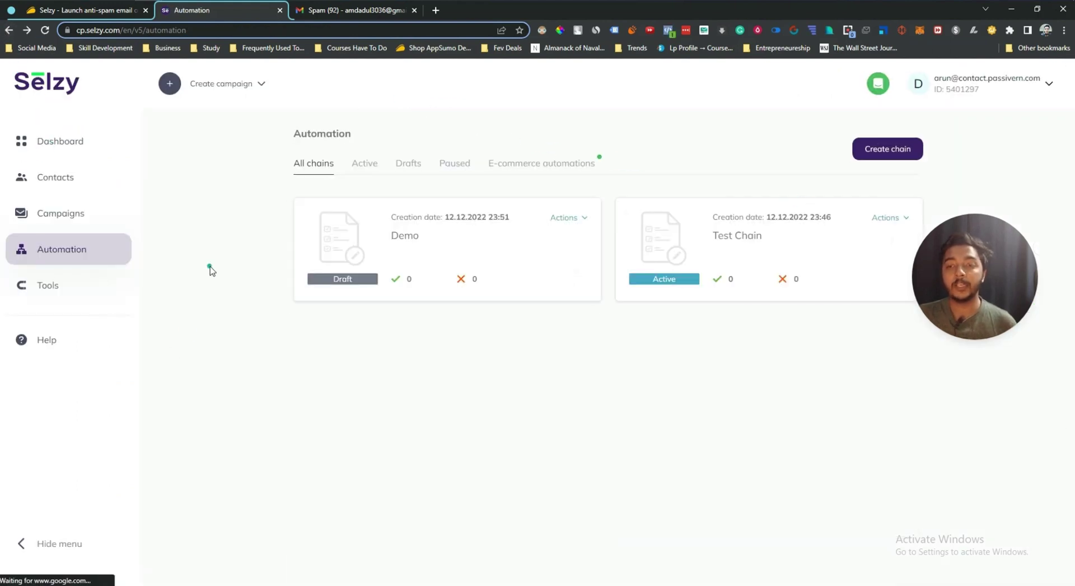
Step: Open the Signup forms page under Tools
{"action": "left_click", "coordinate": [102, 285]}
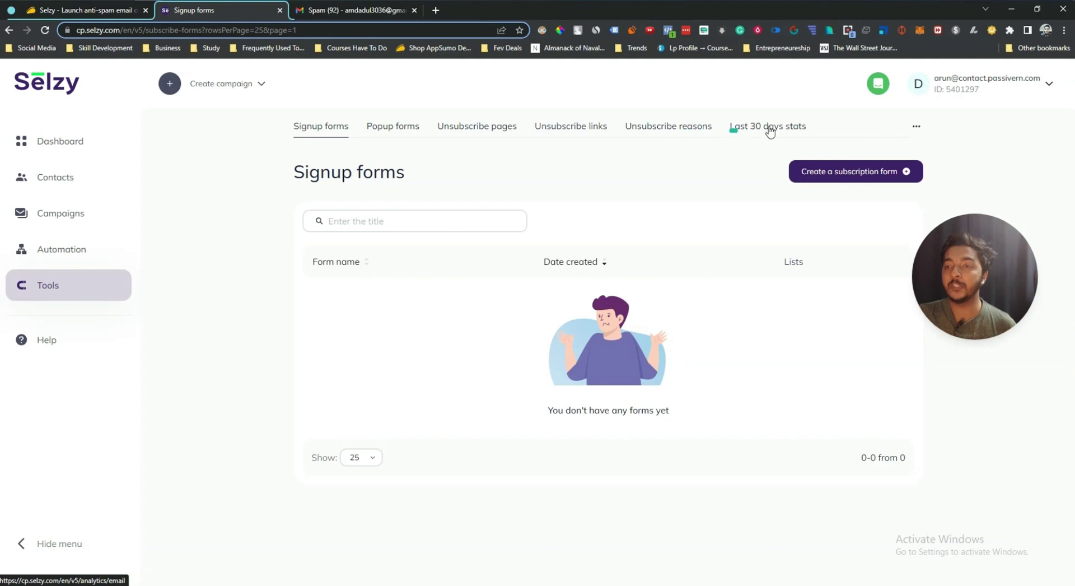
Step: Start a new subscription form named Form 1 that subscribes to My first list
{"action": "left_click", "coordinate": [837, 180]}
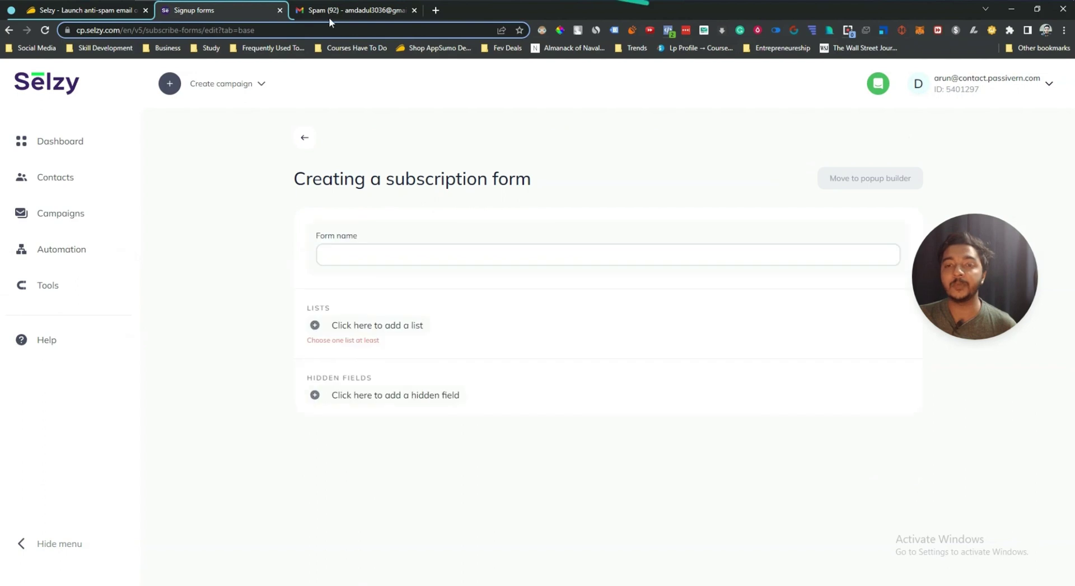
{"action": "left_click", "coordinate": [401, 253]}
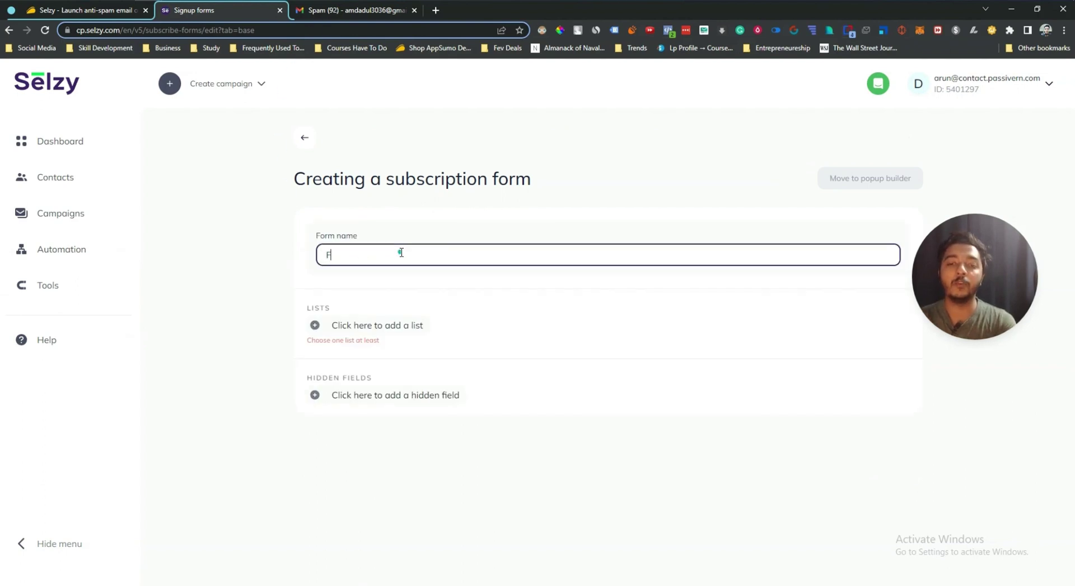
{"action": "left_click", "coordinate": [391, 320]}
{"action": "left_click", "coordinate": [345, 363]}
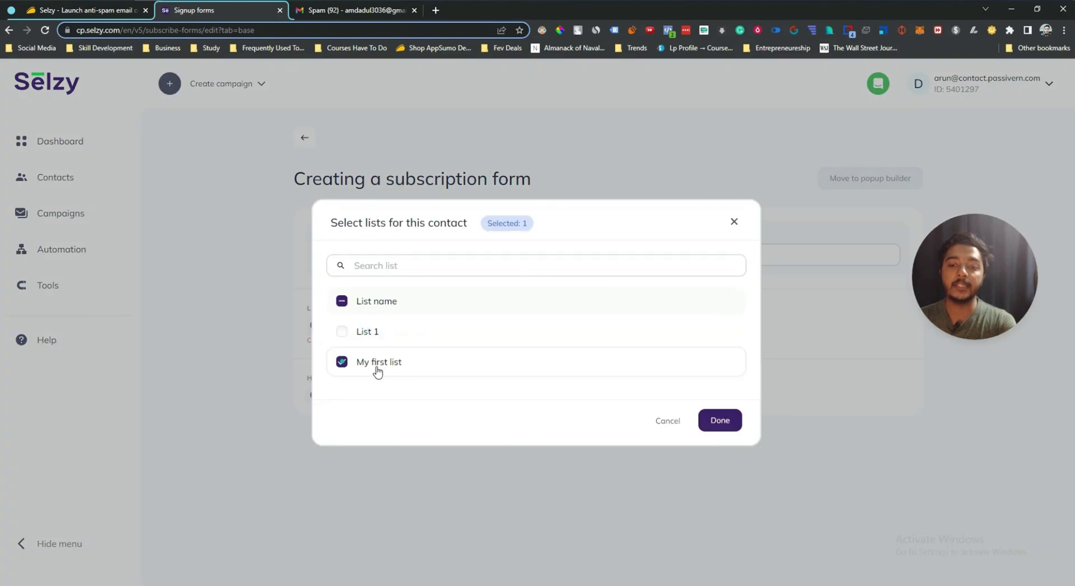
{"action": "left_click", "coordinate": [714, 426]}
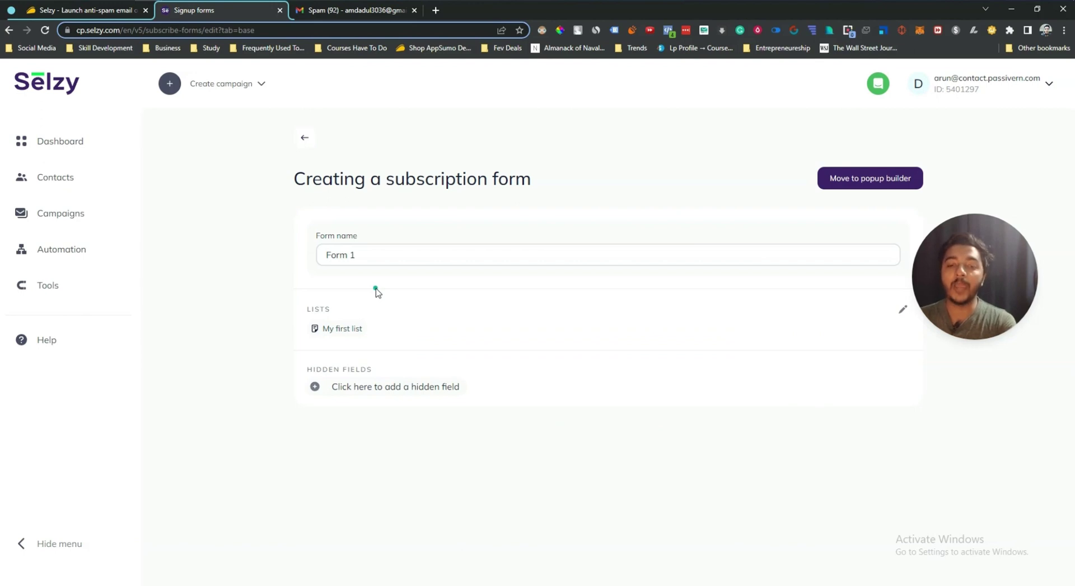
Step: Add a hidden Name field with its value filled in, then continue to the popup builder
{"action": "left_click", "coordinate": [349, 397]}
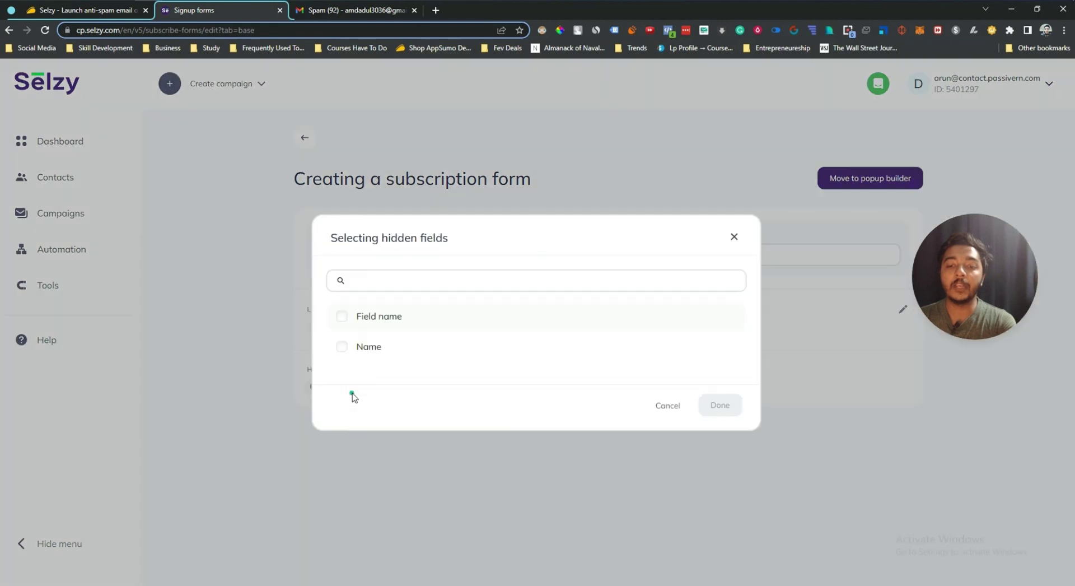
{"action": "left_click", "coordinate": [342, 346]}
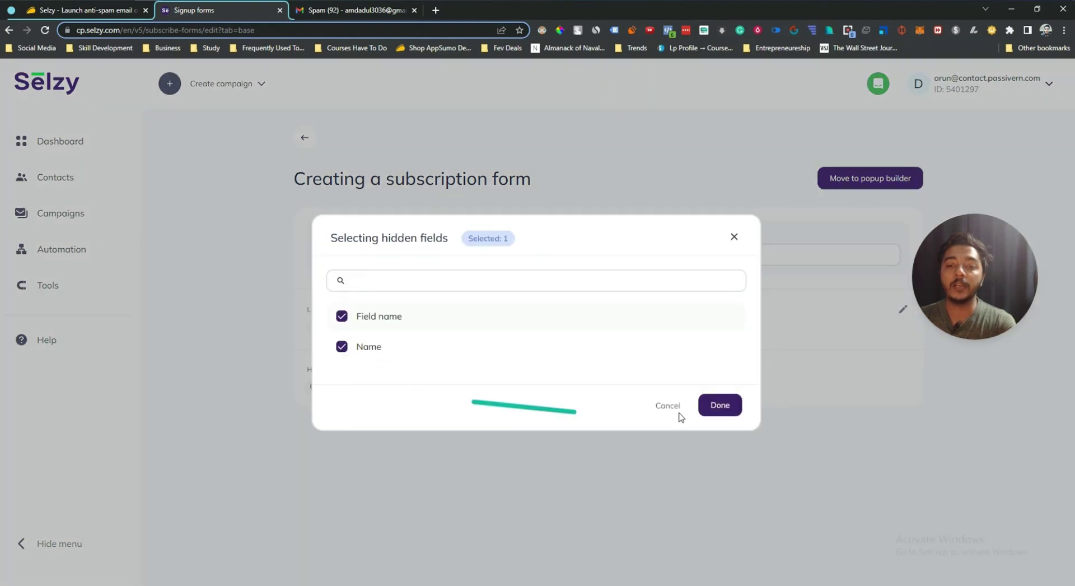
{"action": "left_click", "coordinate": [720, 405]}
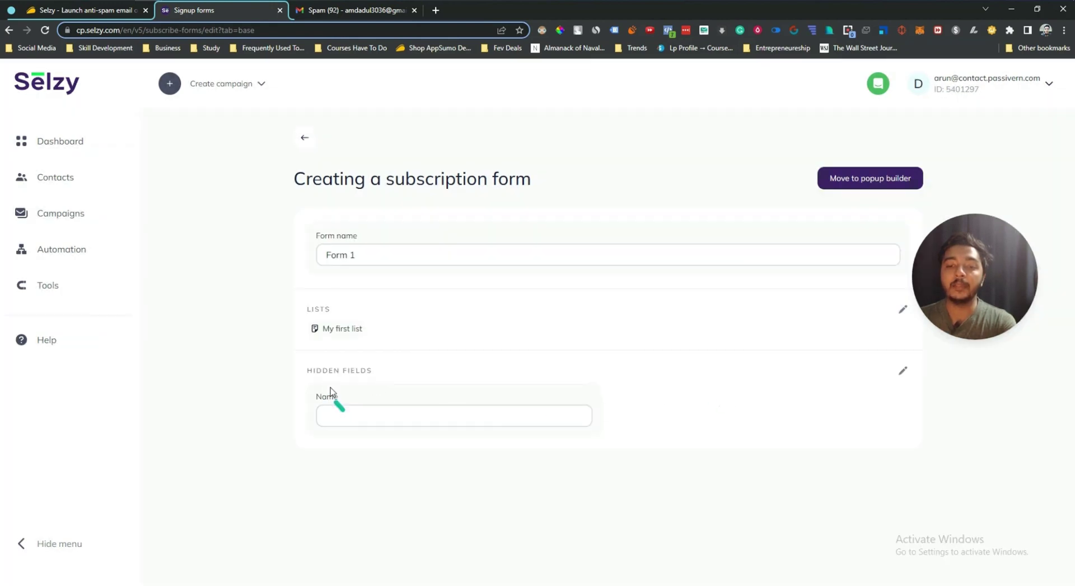
{"action": "left_click", "coordinate": [355, 414]}
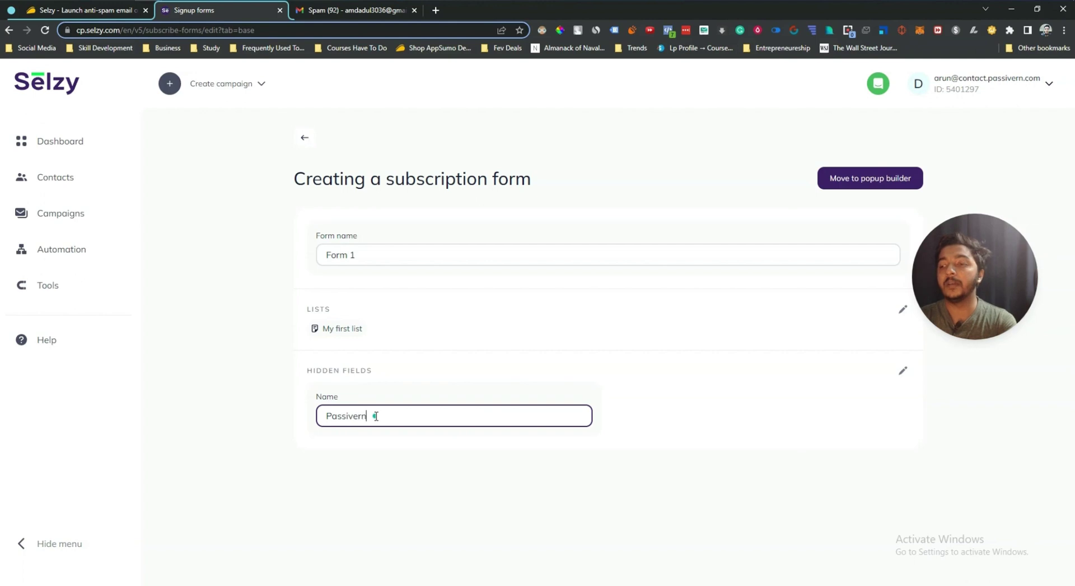
{"action": "left_click", "coordinate": [857, 190]}
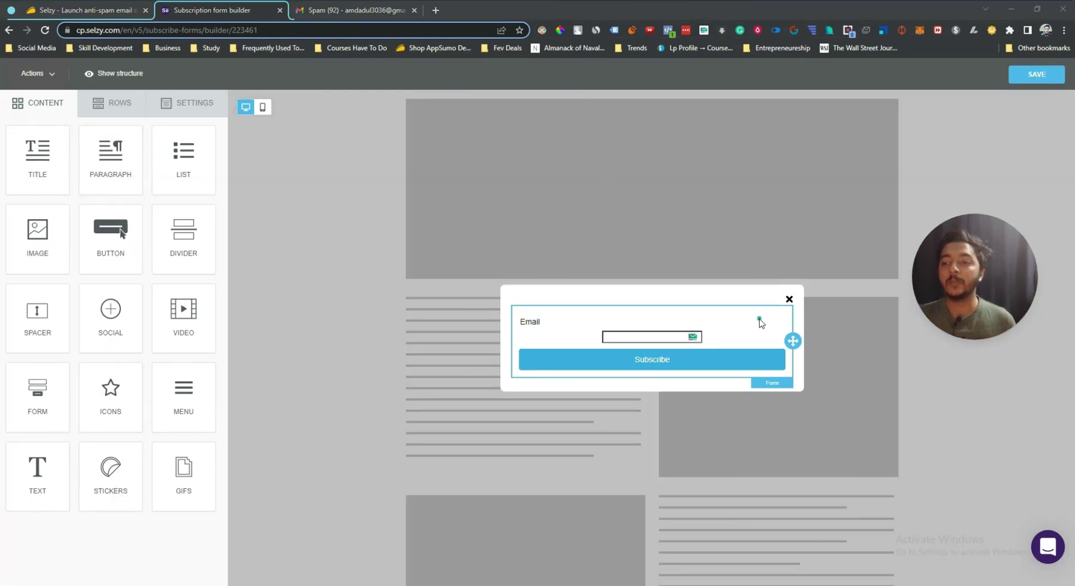
Step: Add a title block to the top of the popup form
{"action": "left_click", "coordinate": [760, 320]}
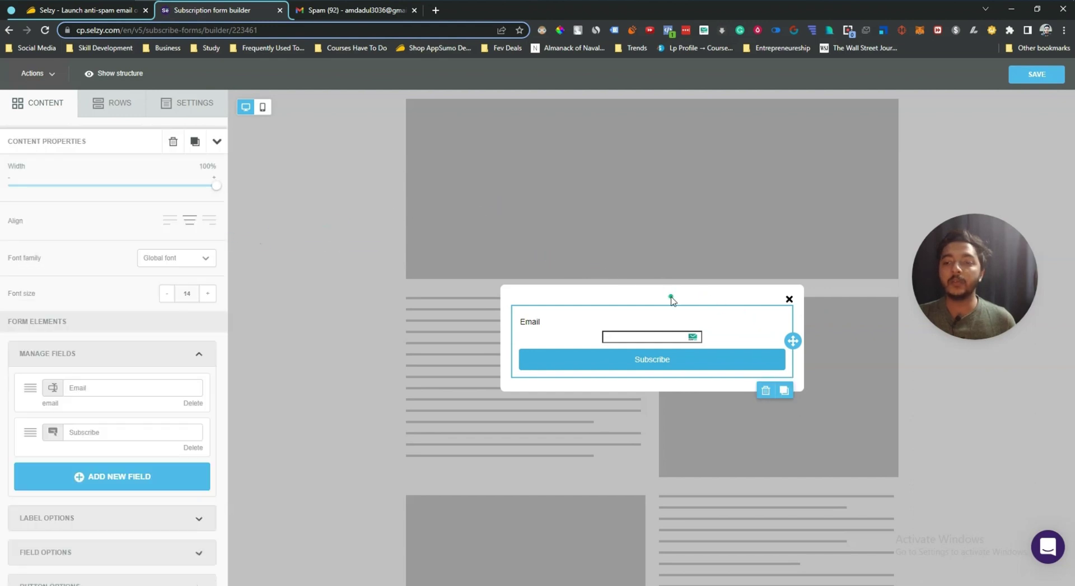
{"action": "left_click", "coordinate": [45, 105]}
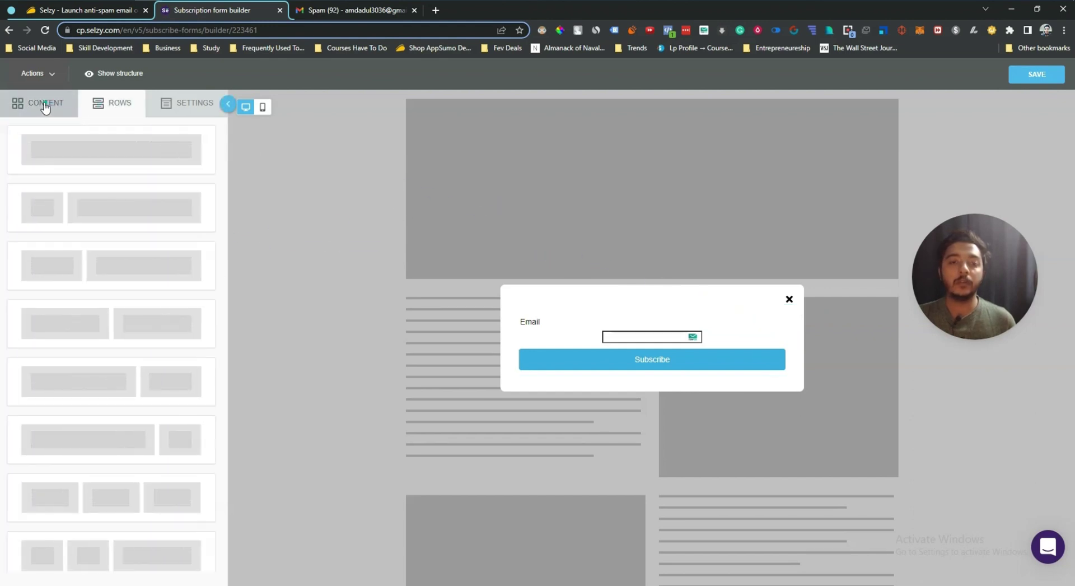
{"action": "left_click_drag", "start_coordinate": [51, 167], "coordinate": [644, 307]}
Step: Replace the placeholder title with 'Subscrbe & Get the blueprint for fee'
{"action": "triple_click", "coordinate": [602, 306]}
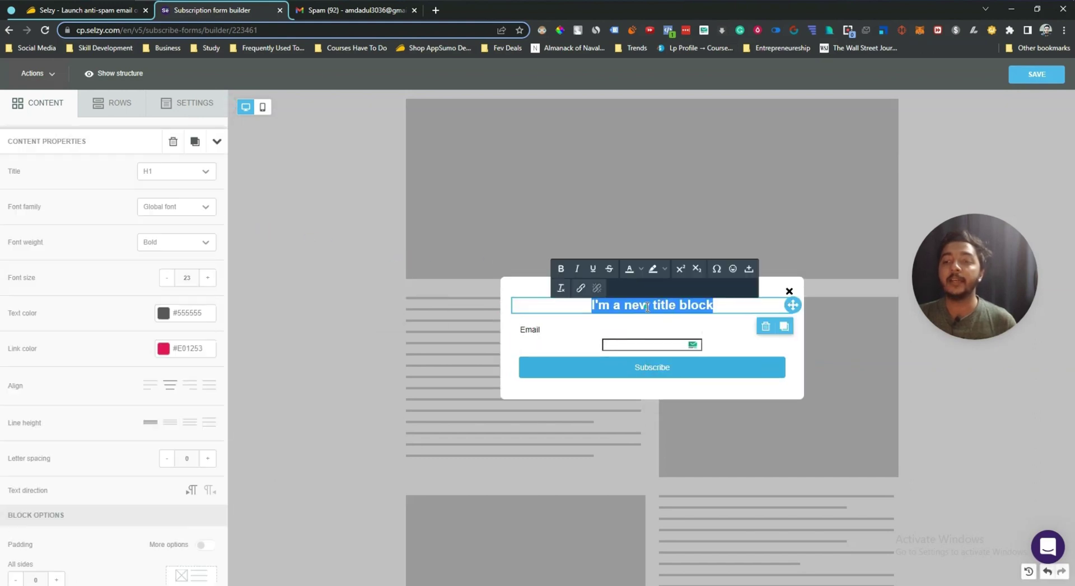
{"action": "type", "text": "Subscrbe"}
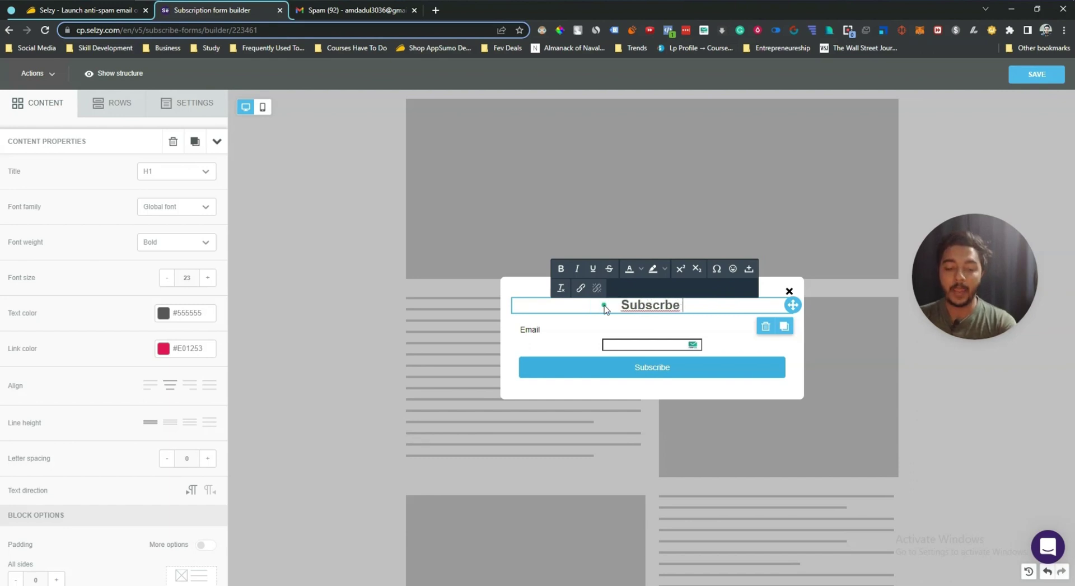
{"action": "type", "text": " & Greyt"}
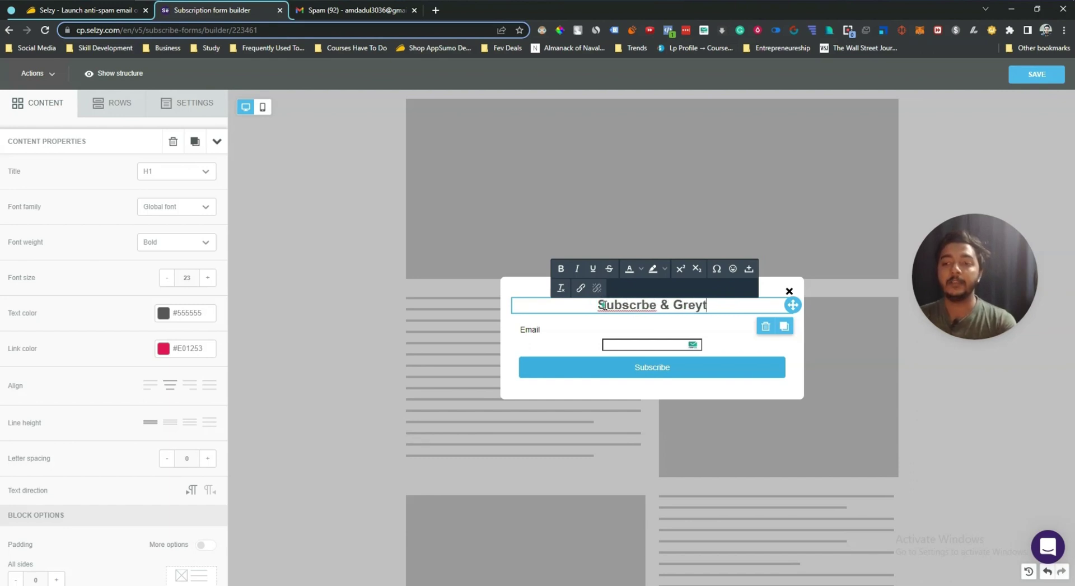
{"action": "key", "text": "BackSpace"}
{"action": "key", "text": "BackSpace"}
{"action": "key", "text": "BackSpace"}
{"action": "key", "text": "BackSpace"}
{"action": "type", "text": "et the "}
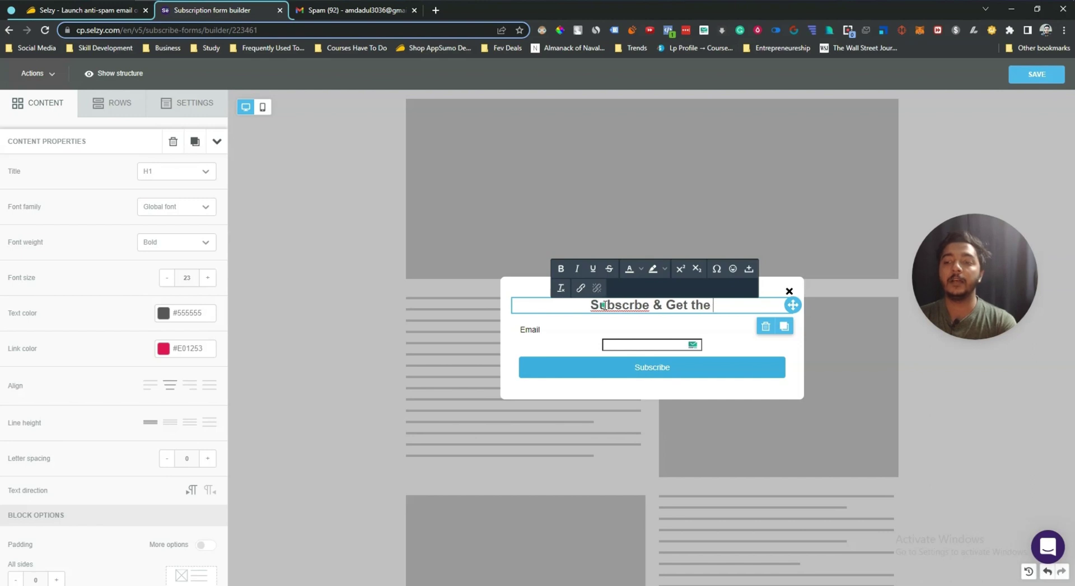
{"action": "type", "text": "bluprint"}
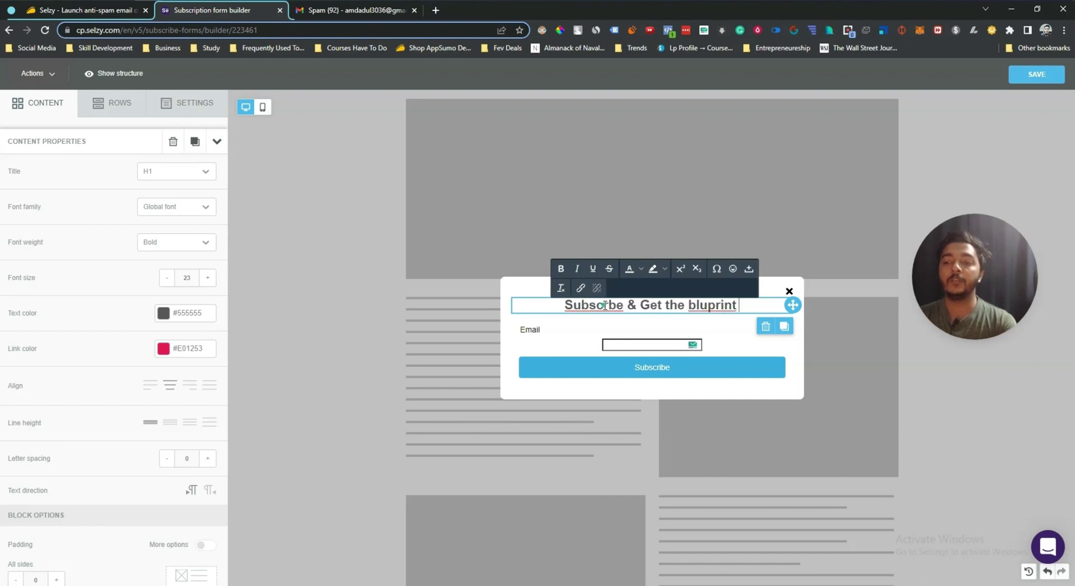
{"action": "type", "text": " for fee"}
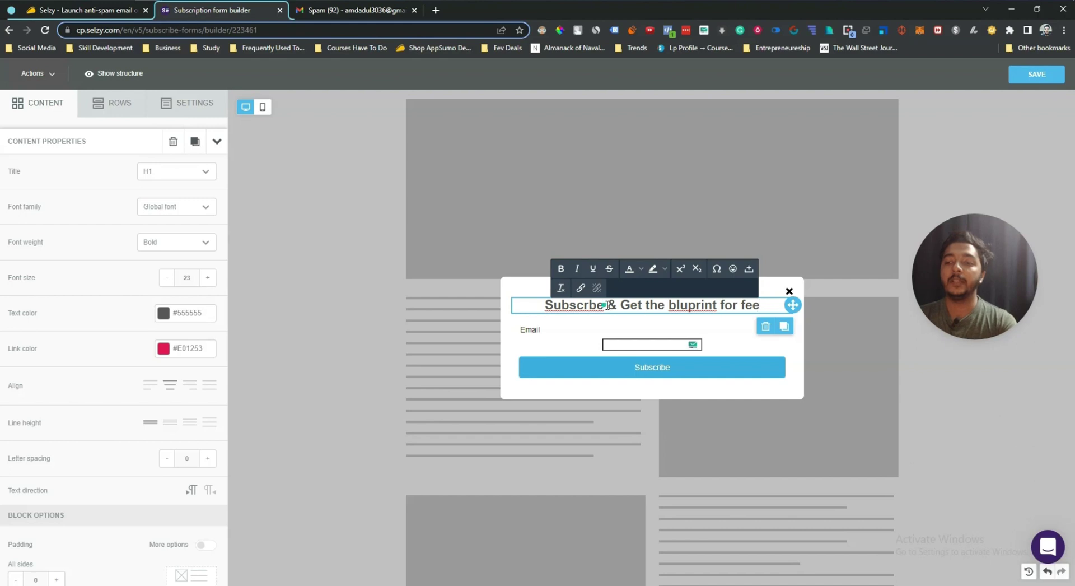
{"action": "type", "text": "e"}
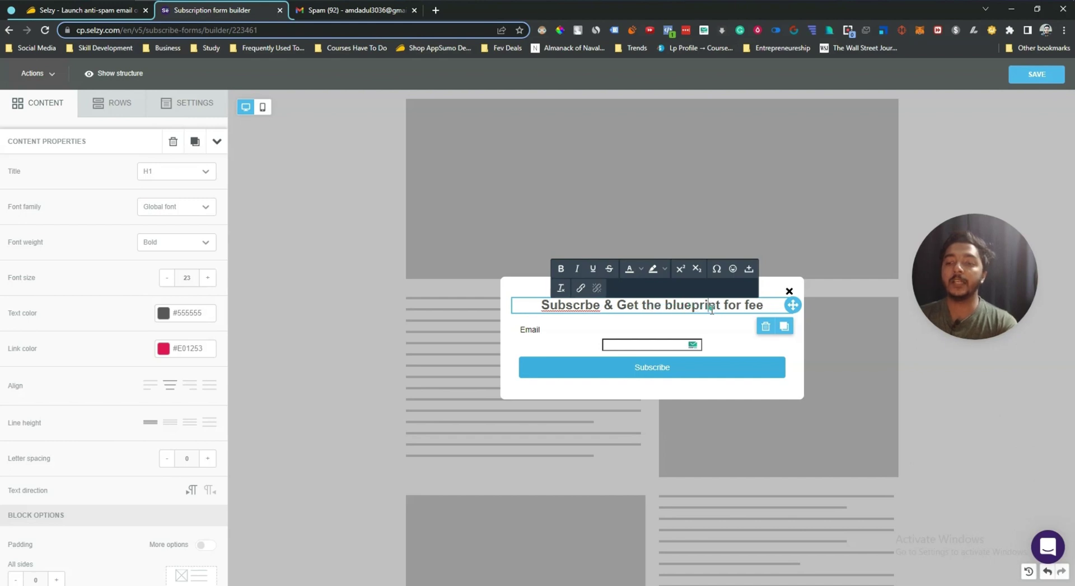
{"action": "left_click", "coordinate": [518, 286]}
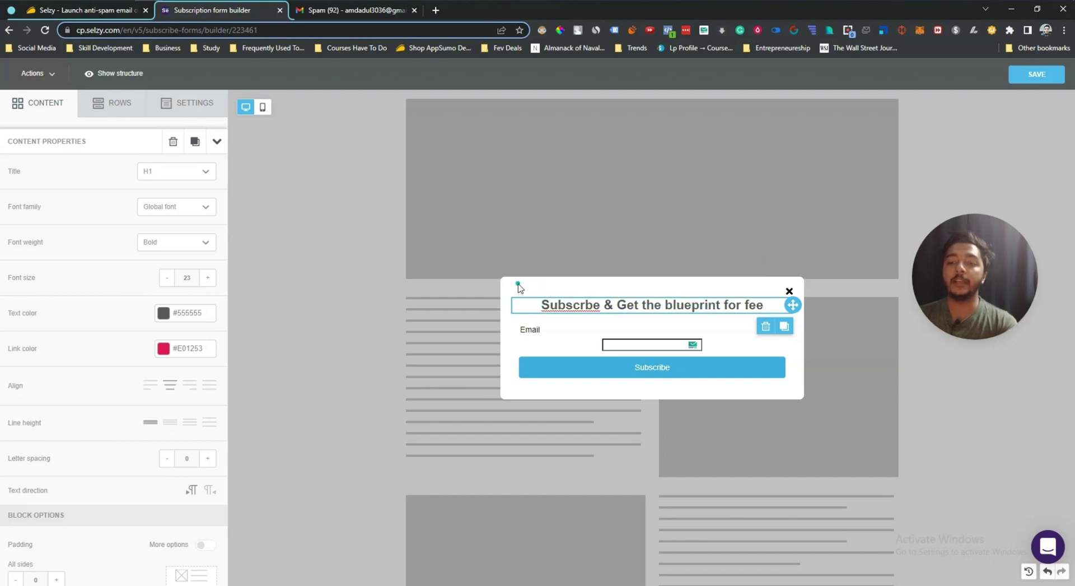
{"action": "left_click", "coordinate": [128, 112]}
{"action": "left_click", "coordinate": [42, 101]}
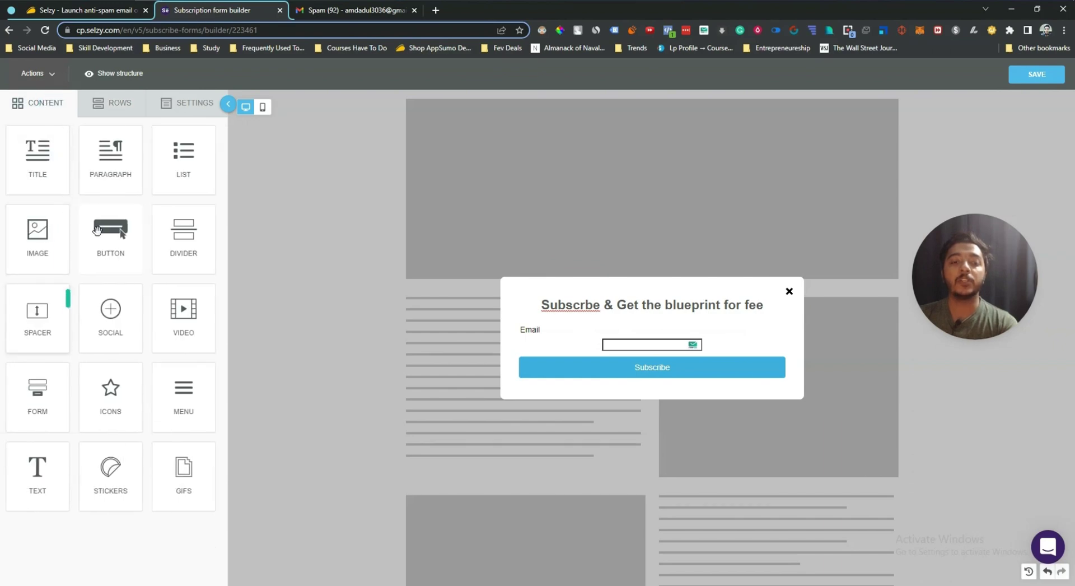
Step: Add a video block, delete it again, and save the popup form
{"action": "left_click_drag", "start_coordinate": [184, 322], "coordinate": [644, 317]}
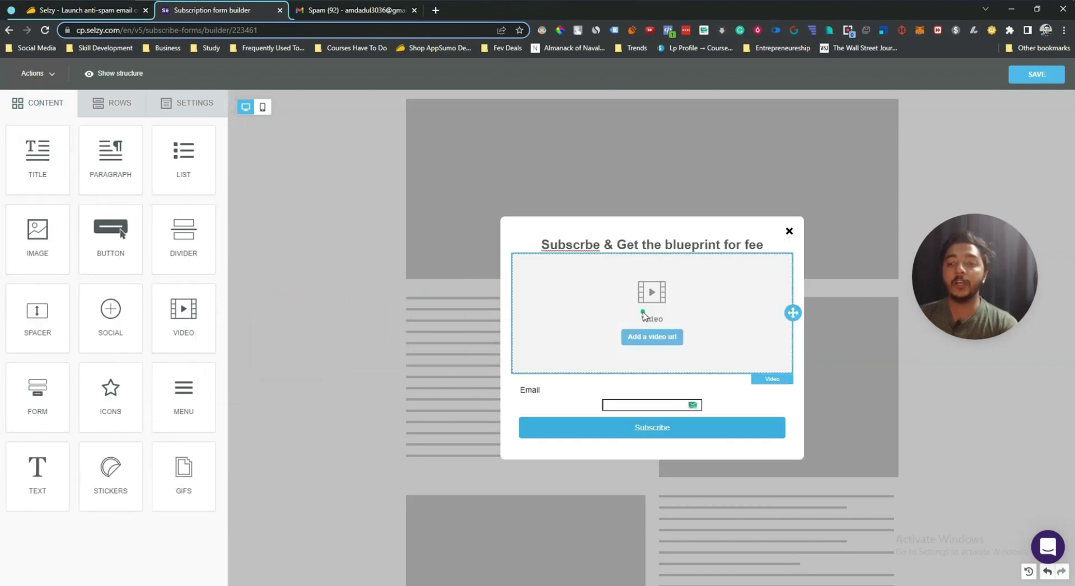
{"action": "left_click", "coordinate": [662, 339]}
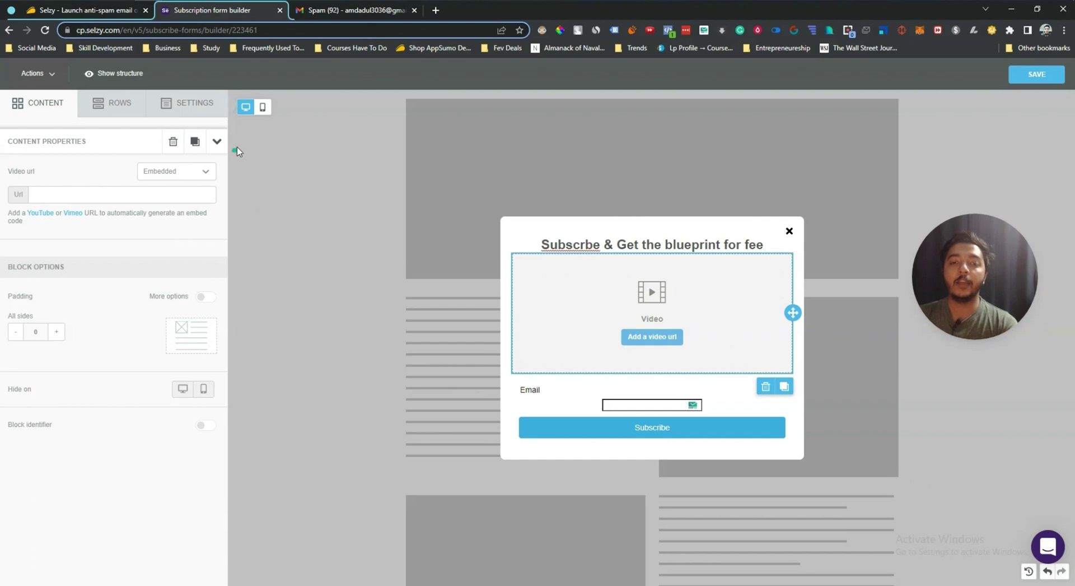
{"action": "left_click", "coordinate": [173, 141]}
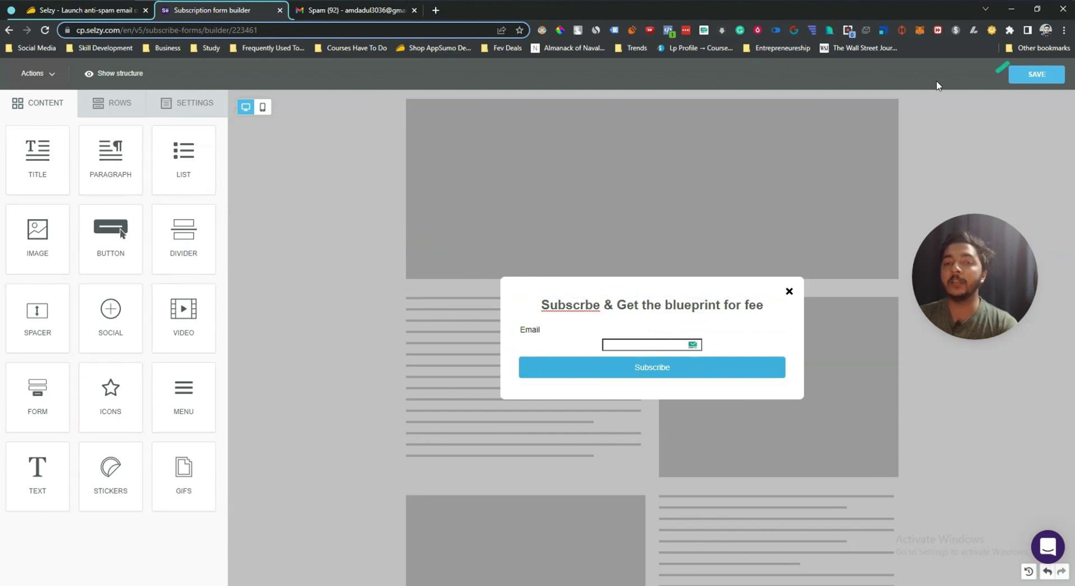
{"action": "left_click", "coordinate": [1019, 84]}
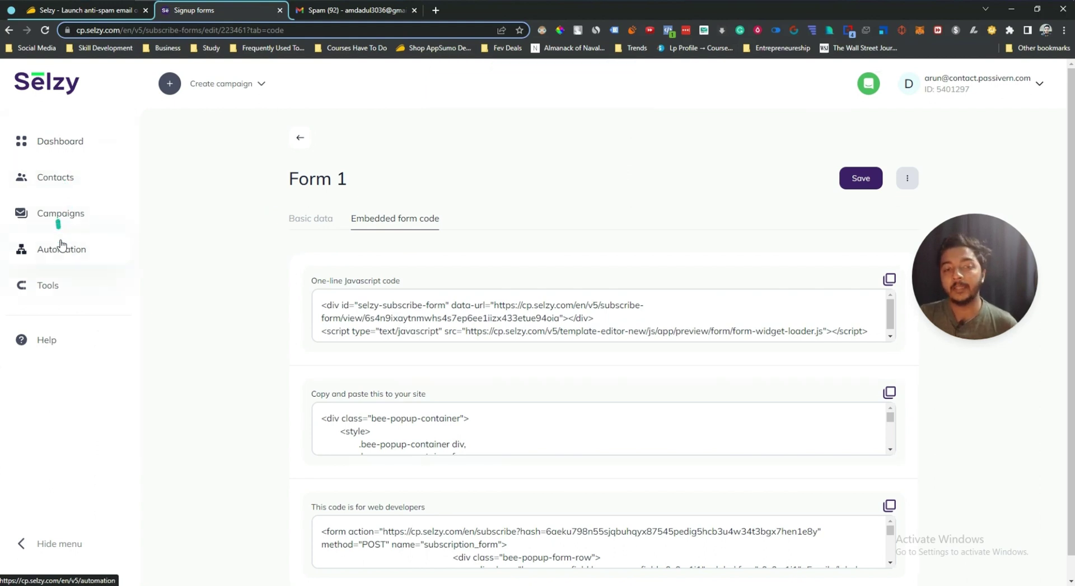
Step: Check Automation and the Signup forms list showing Form 1, then go to Unsubscribe pages
{"action": "left_click", "coordinate": [61, 259]}
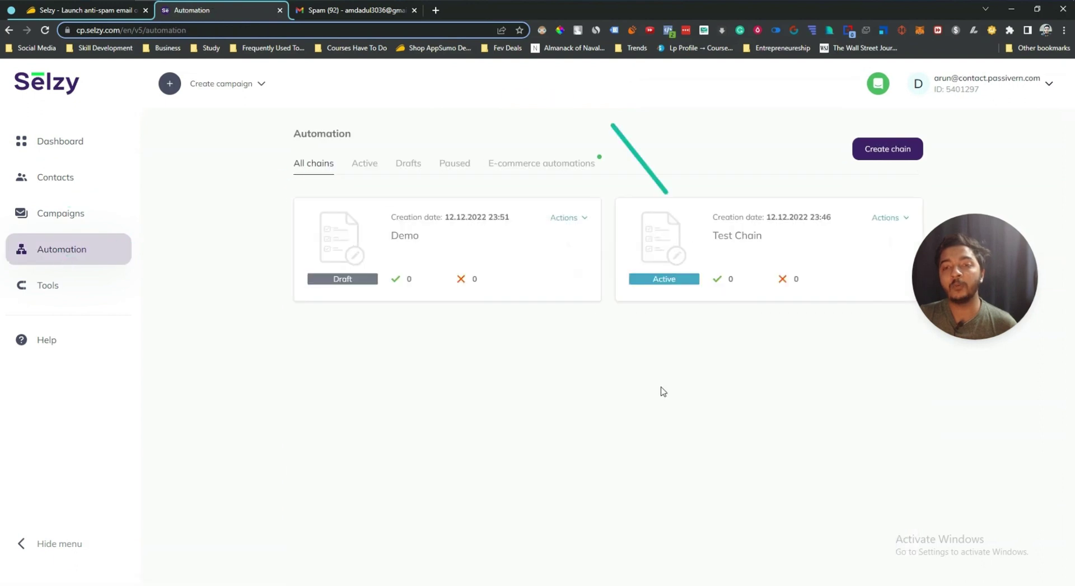
{"action": "left_click", "coordinate": [23, 288]}
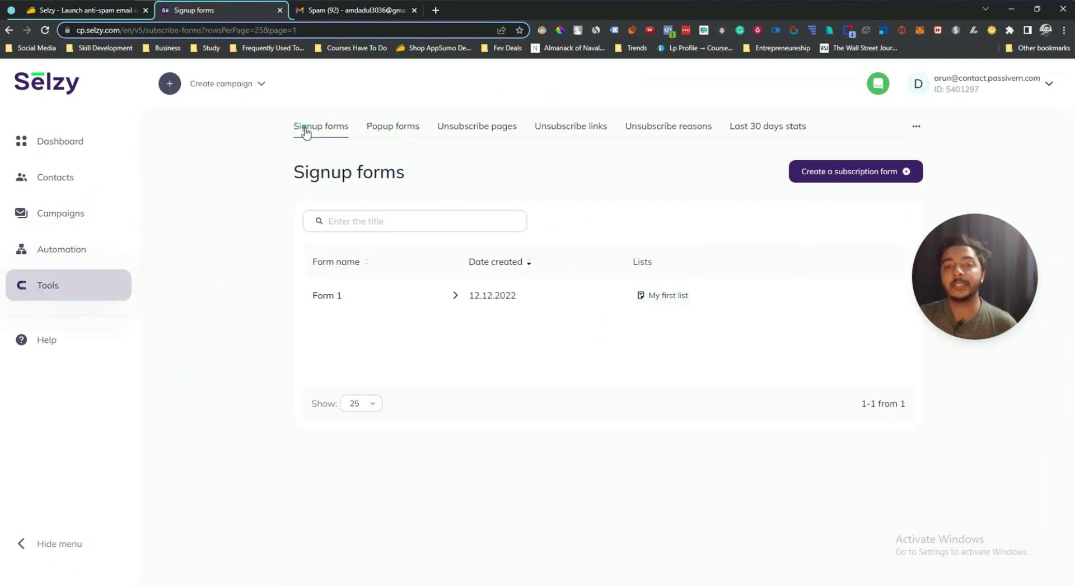
{"action": "left_click", "coordinate": [489, 133]}
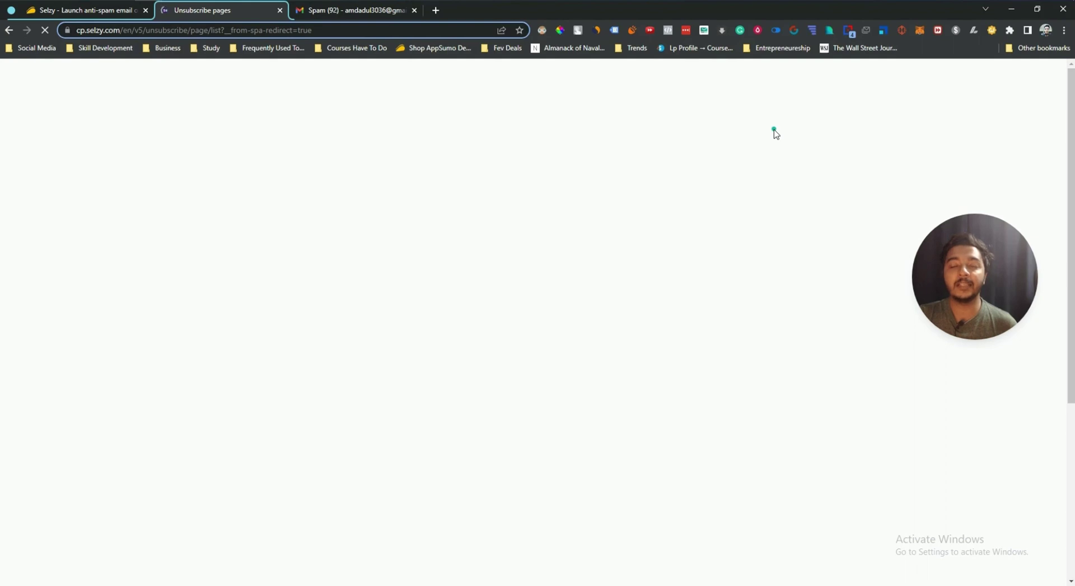
Step: Browse the AppSumo Selzy deal page through Overview and Plans & features
{"action": "left_click", "coordinate": [46, 16]}
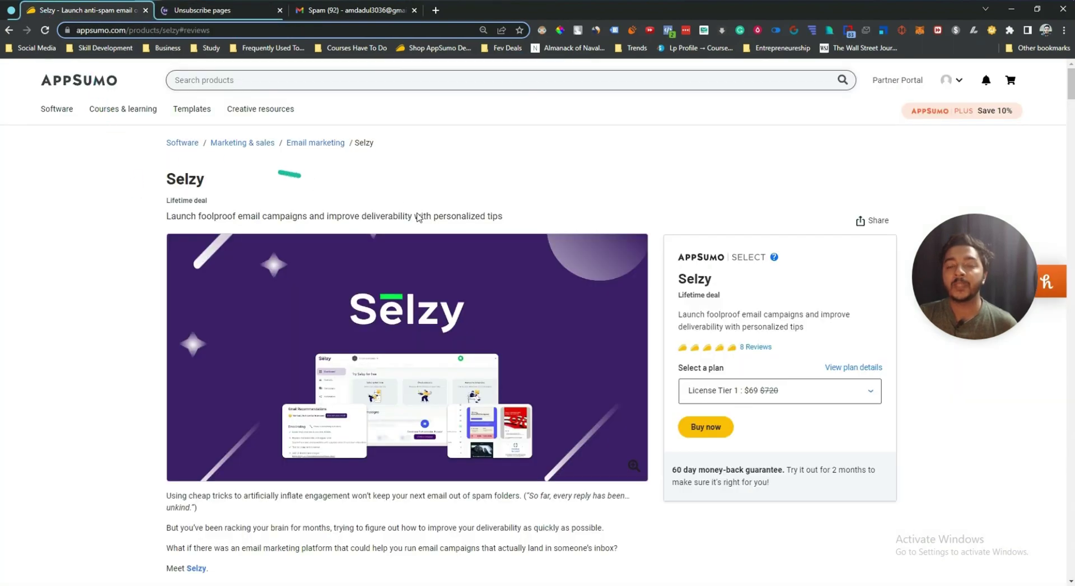
{"action": "scroll", "coordinate": [449, 223], "scroll_direction": "down", "scroll_amount": 15}
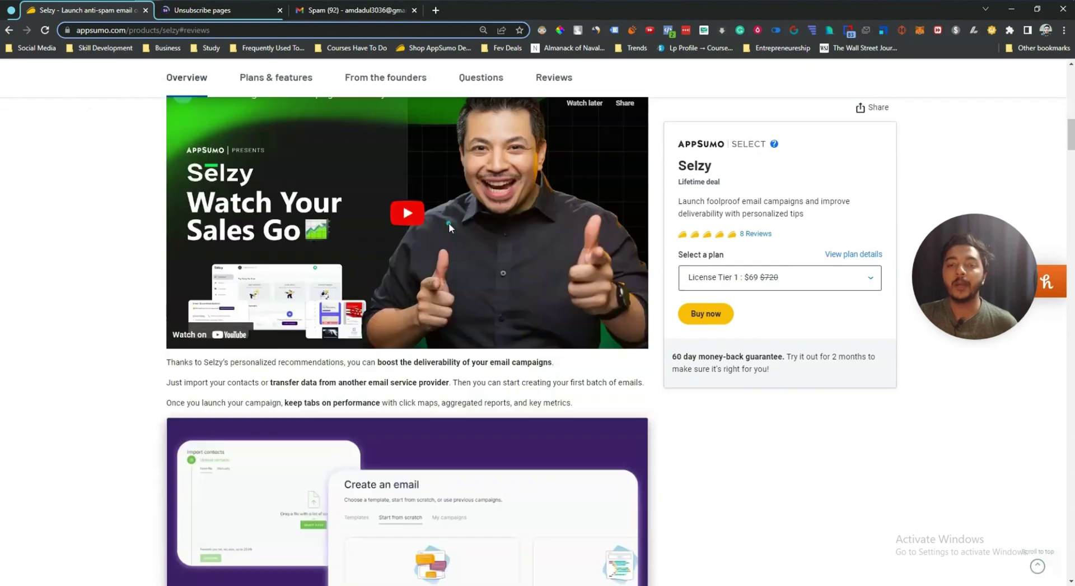
{"action": "scroll", "coordinate": [159, 331], "scroll_direction": "down", "scroll_amount": 15}
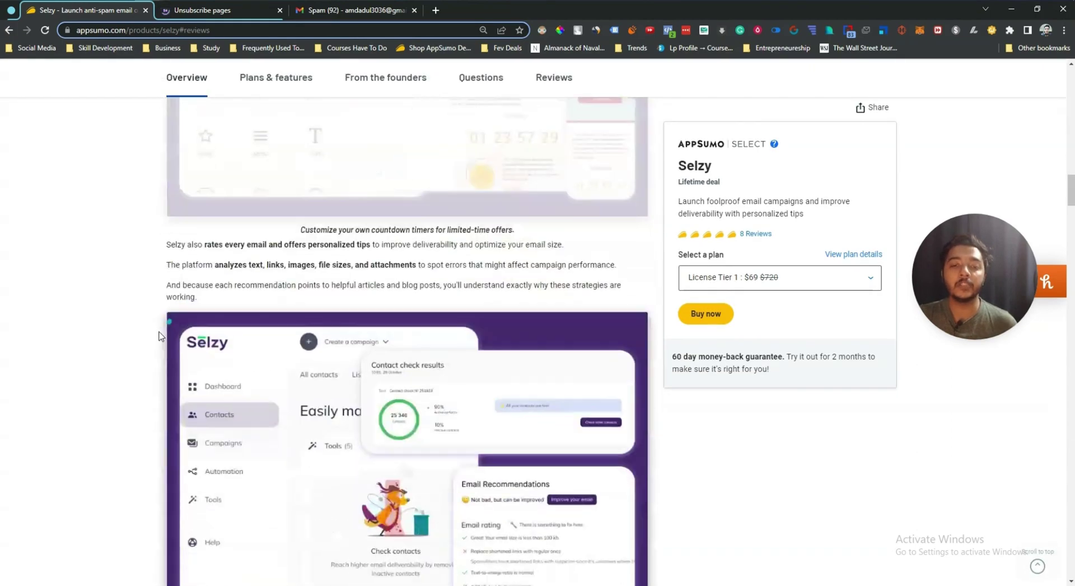
{"action": "scroll", "coordinate": [154, 346], "scroll_direction": "down", "scroll_amount": 15}
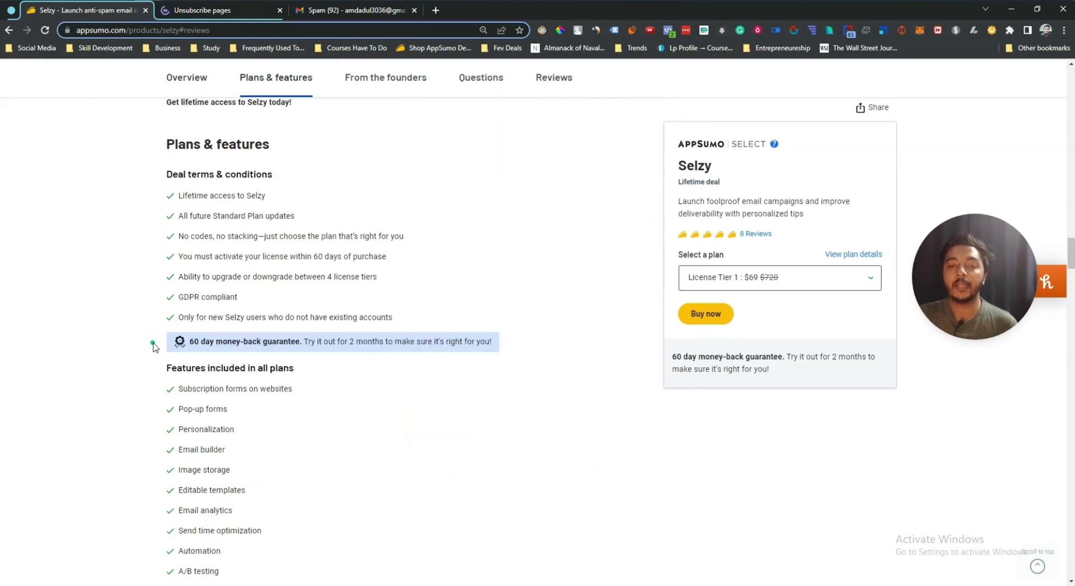
{"action": "scroll", "coordinate": [193, 345], "scroll_direction": "down", "scroll_amount": 5}
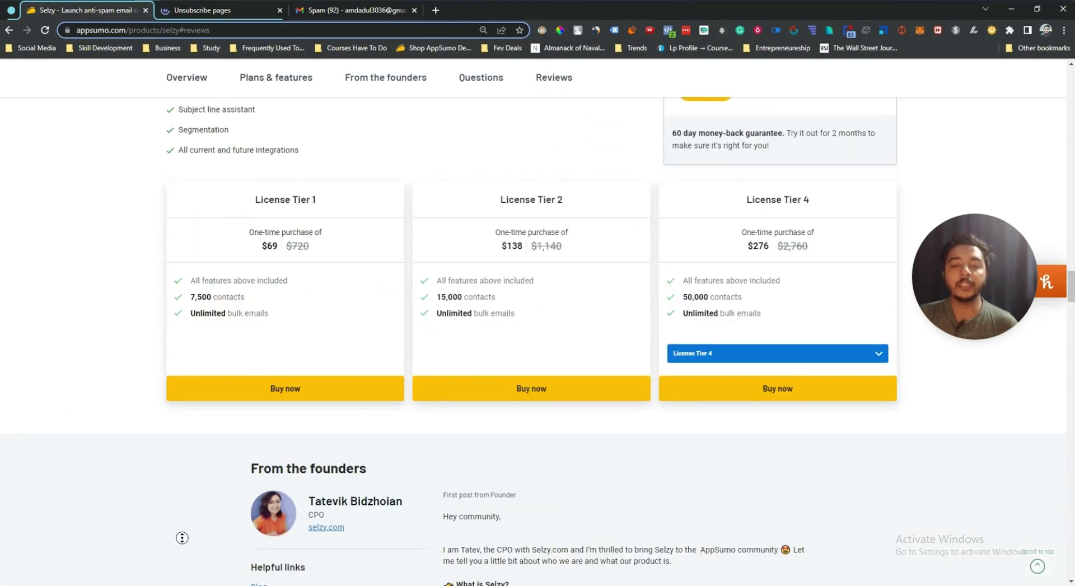
{"action": "scroll", "coordinate": [182, 538], "scroll_direction": "up", "scroll_amount": 20}
{"action": "scroll", "coordinate": [196, 274], "scroll_direction": "down", "scroll_amount": 1}
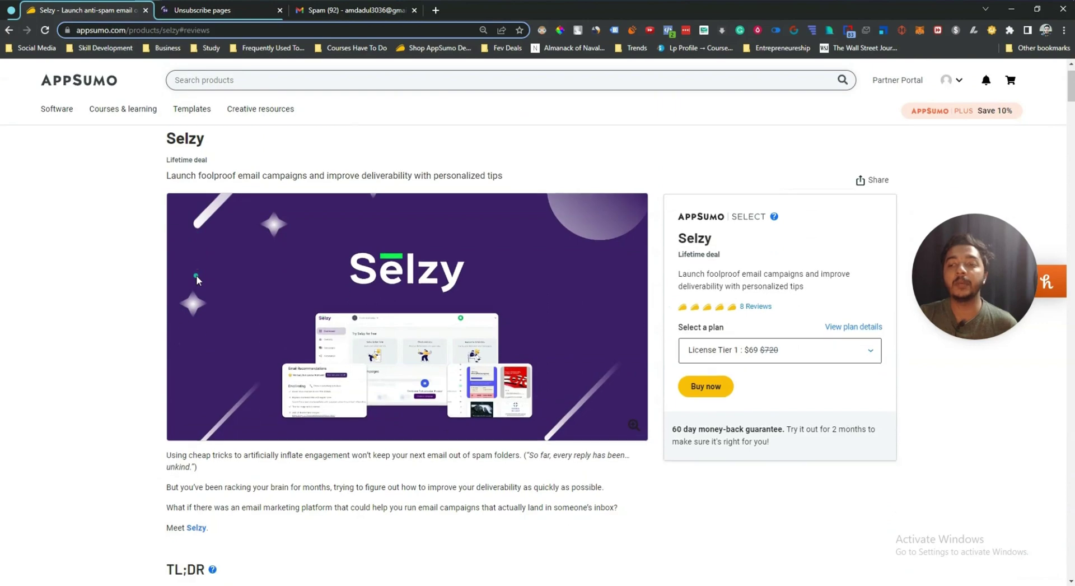
{"action": "scroll", "coordinate": [196, 275], "scroll_direction": "down", "scroll_amount": 20}
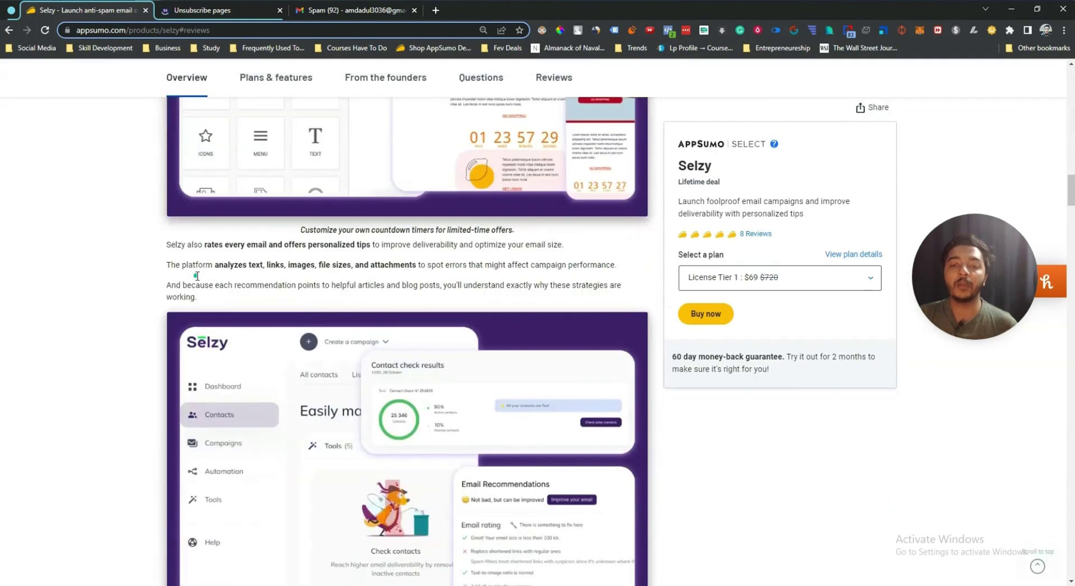
{"action": "scroll", "coordinate": [197, 276], "scroll_direction": "down", "scroll_amount": 5}
{"action": "scroll", "coordinate": [36, 428], "scroll_direction": "down", "scroll_amount": 6}
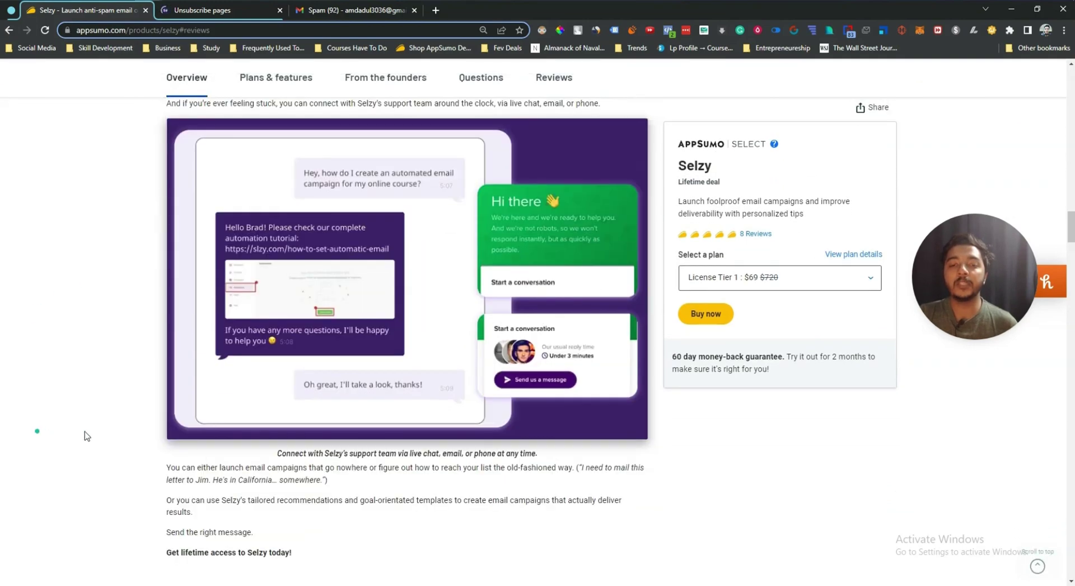
{"action": "scroll", "coordinate": [85, 435], "scroll_direction": "down", "scroll_amount": 5}
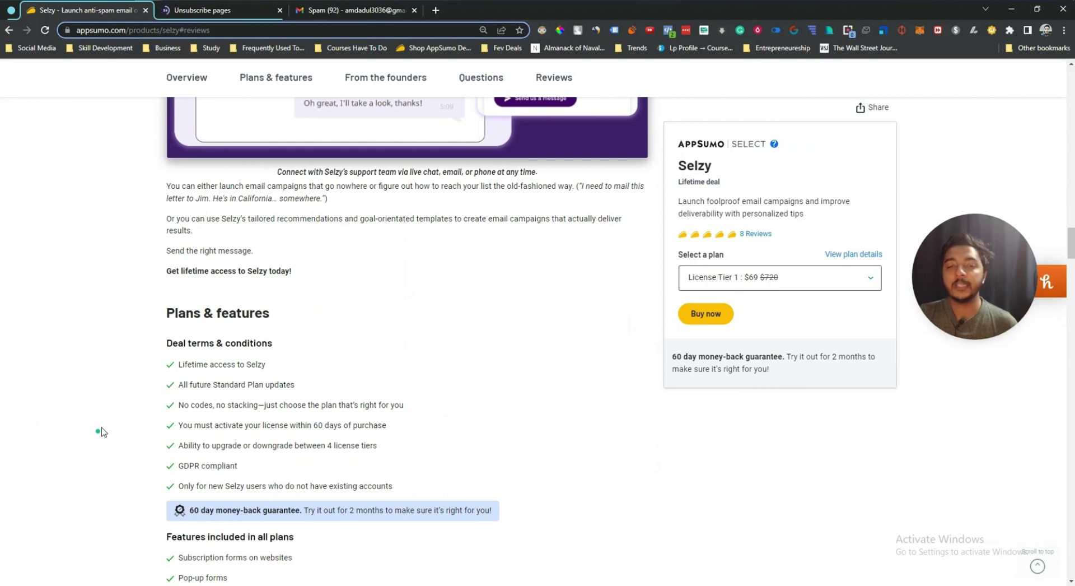
{"action": "scroll", "coordinate": [103, 436], "scroll_direction": "down", "scroll_amount": 14}
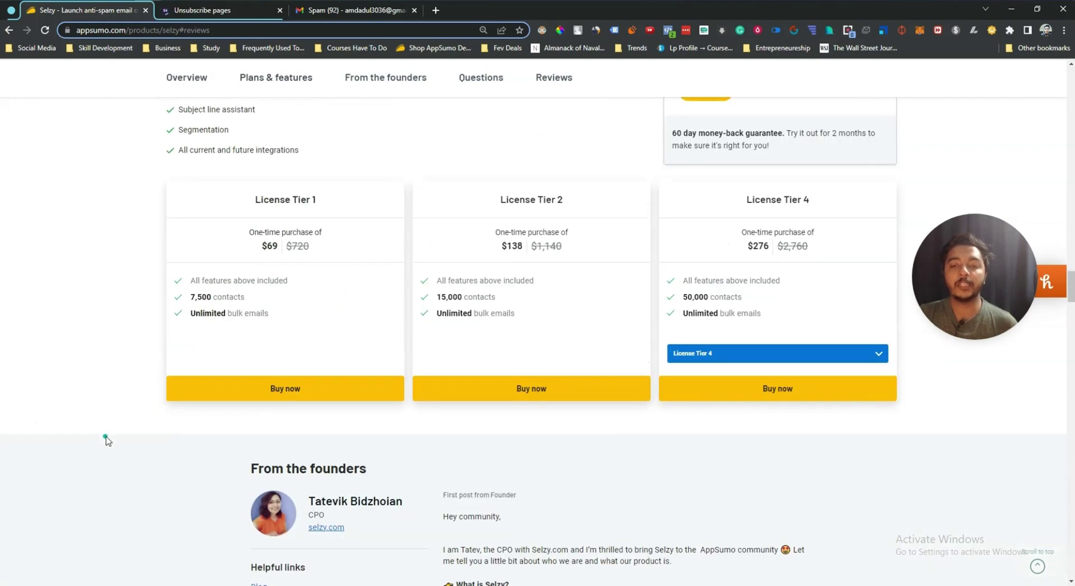
Step: Highlight the License Tier 1 and 2 pricing details on the deal page
{"action": "left_click_drag", "start_coordinate": [259, 248], "coordinate": [540, 318]}
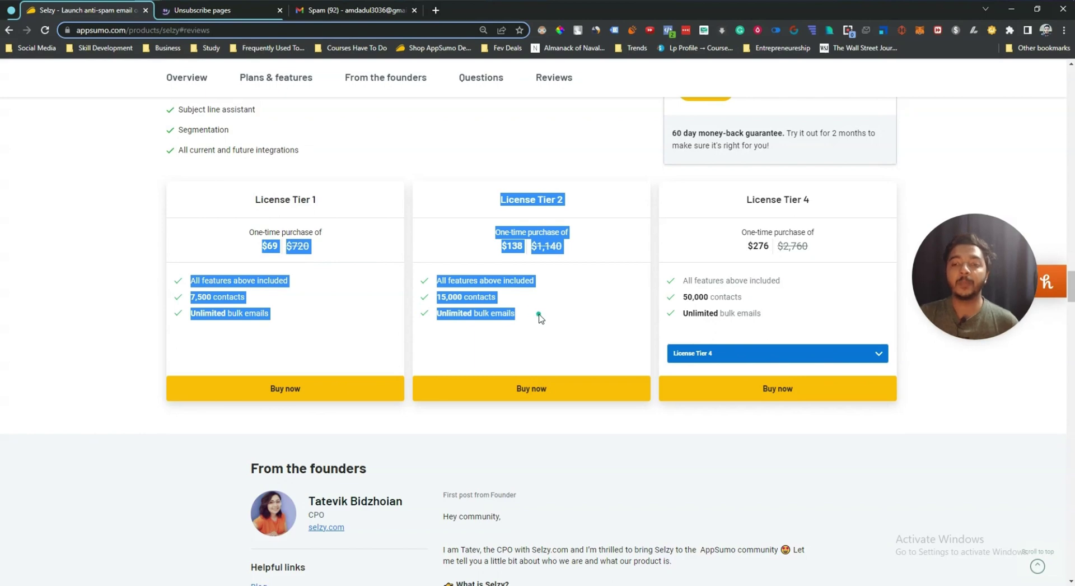
{"action": "scroll", "coordinate": [540, 316], "scroll_direction": "up", "scroll_amount": 15}
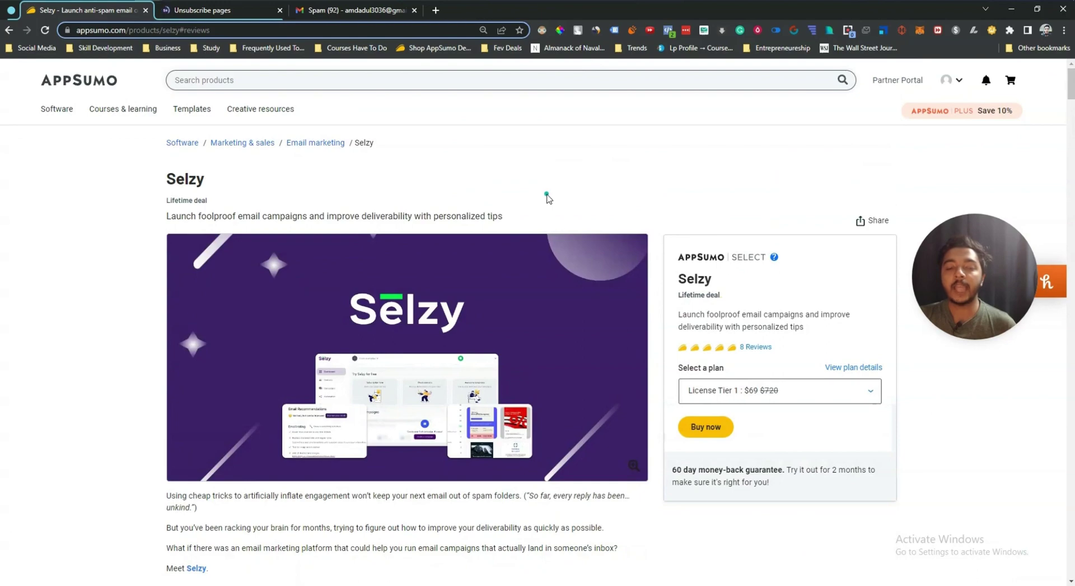
{"action": "scroll", "coordinate": [548, 197], "scroll_direction": "down", "scroll_amount": 10}
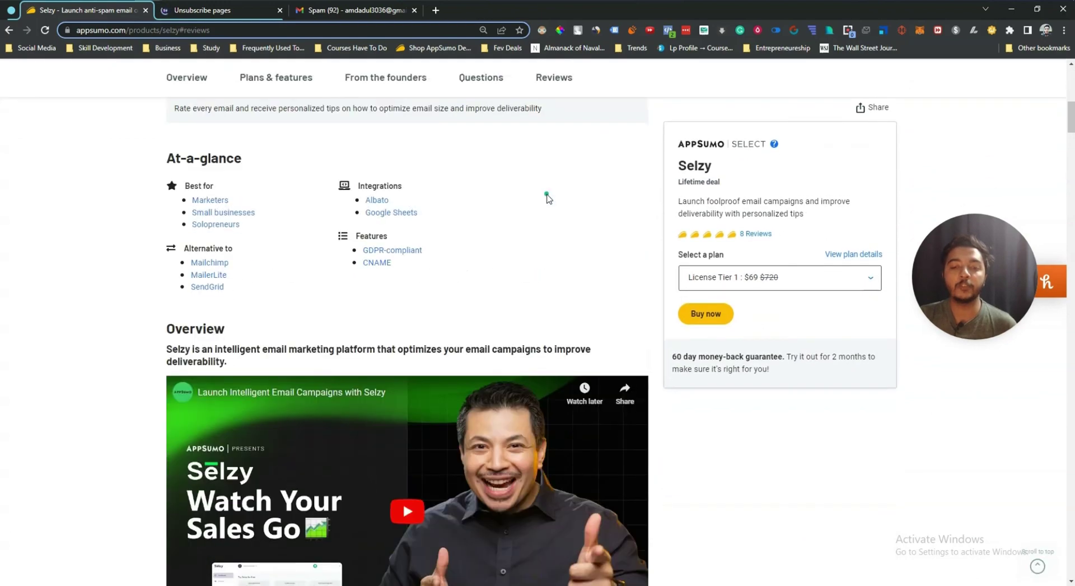